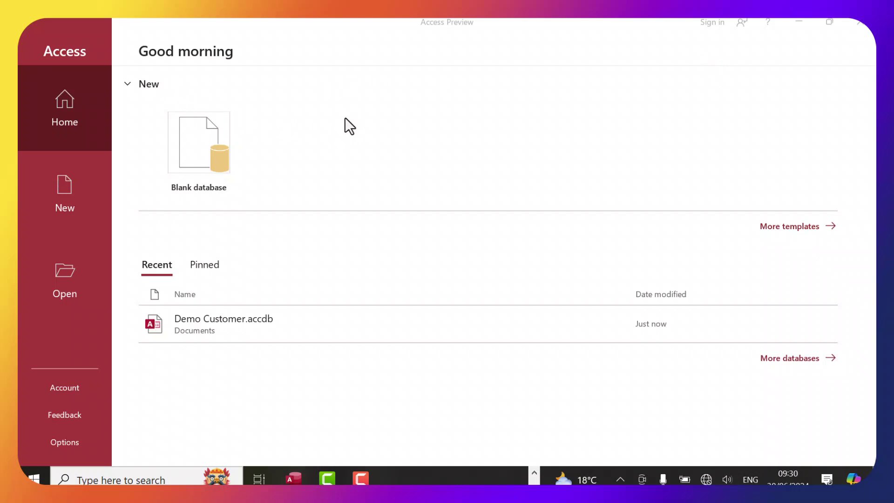
Step: Pin Demo Customer.accdb to the start page's database list and remove its pin again
{"action": "left_click", "coordinate": [87, 112]}
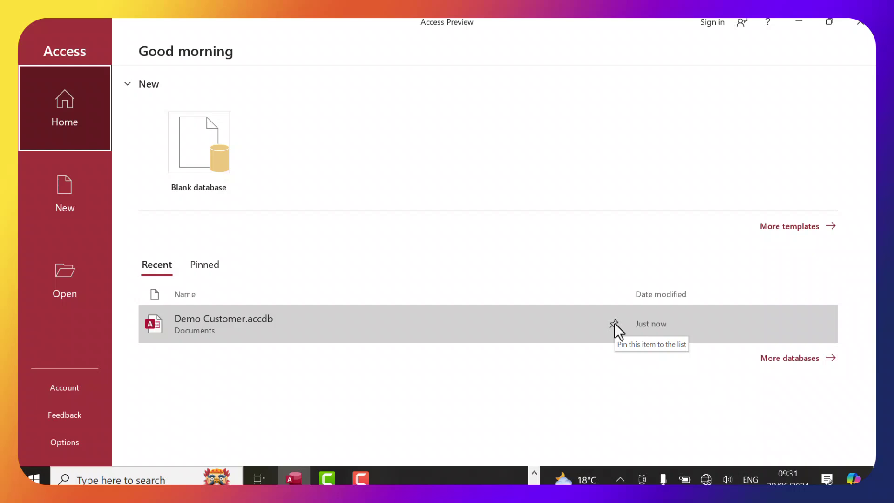
{"action": "key", "text": "Tab"}
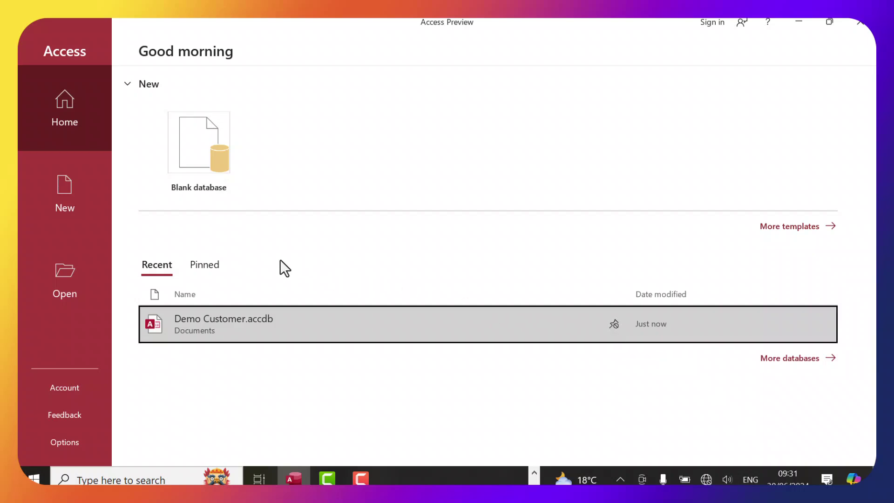
{"action": "left_click", "coordinate": [208, 264]}
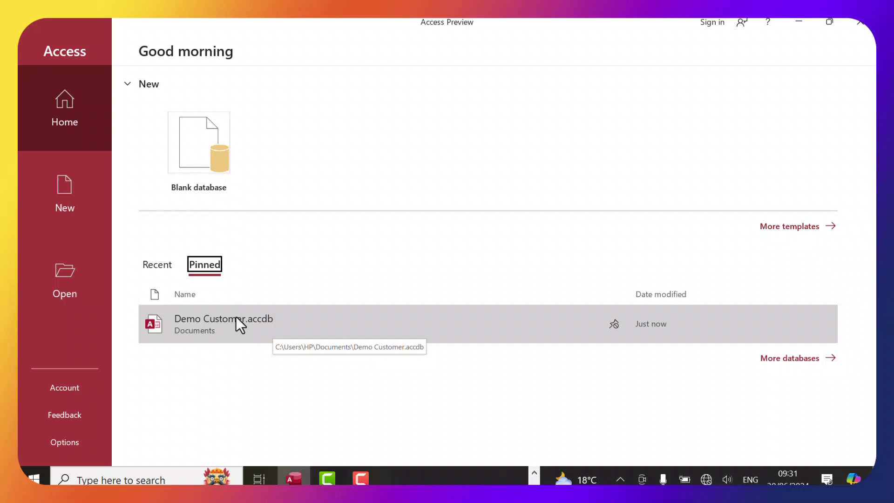
{"action": "left_click", "coordinate": [614, 324]}
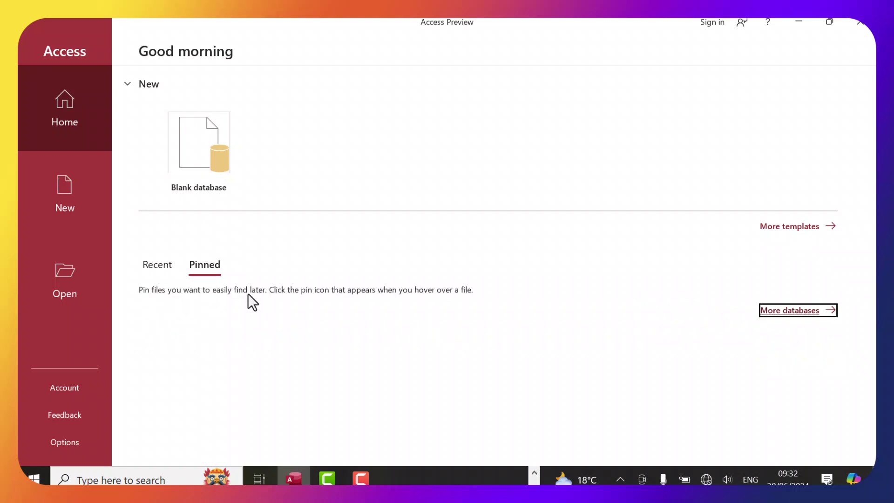
{"action": "left_click", "coordinate": [155, 268]}
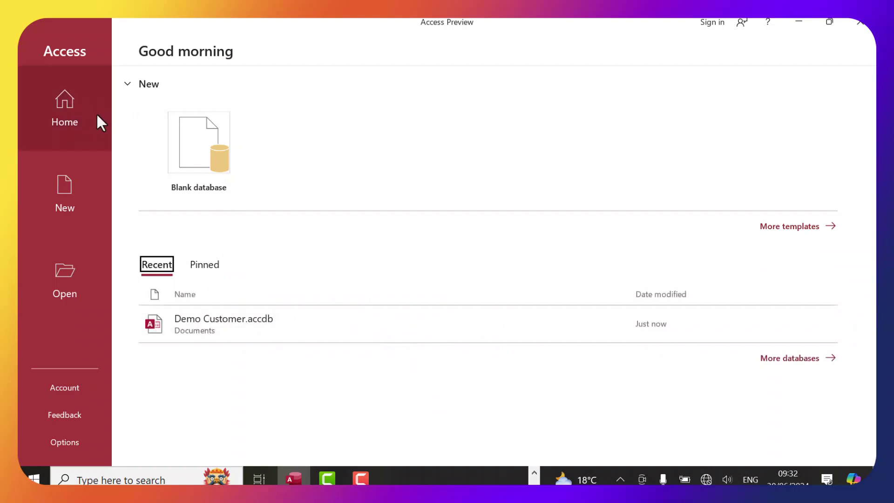
Step: Create a blank database with the file name Customers.accdb
{"action": "left_click", "coordinate": [207, 153]}
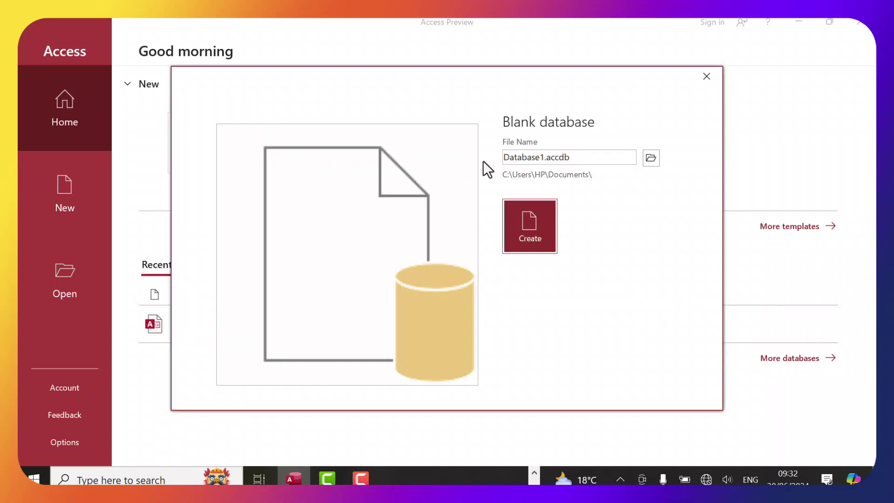
{"action": "left_click_drag", "start_coordinate": [504, 157], "coordinate": [484, 161]}
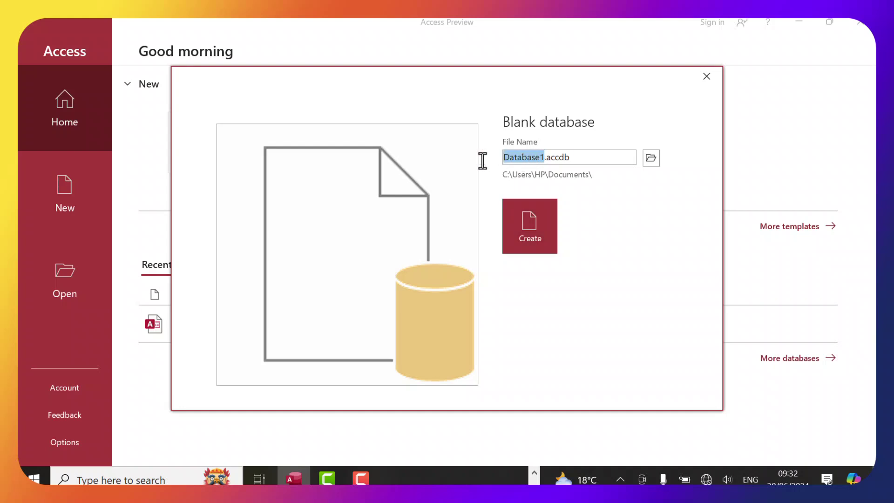
{"action": "type", "text": "Customers"}
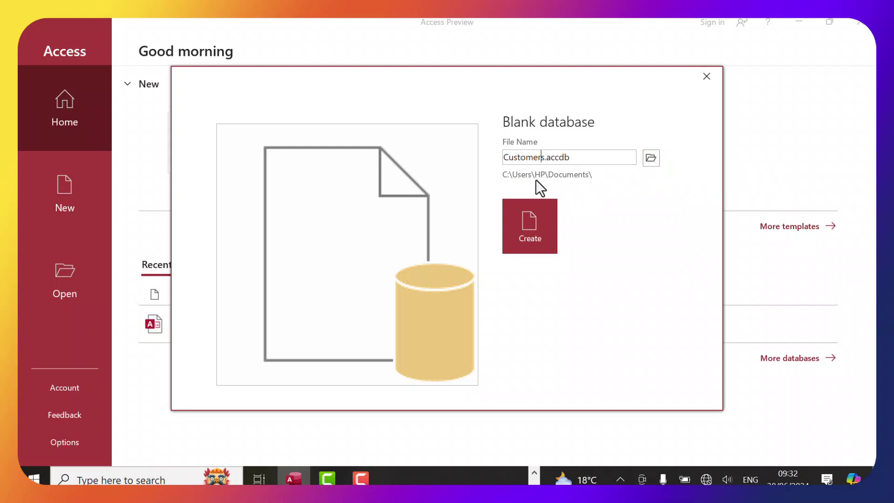
{"action": "left_click", "coordinate": [532, 226]}
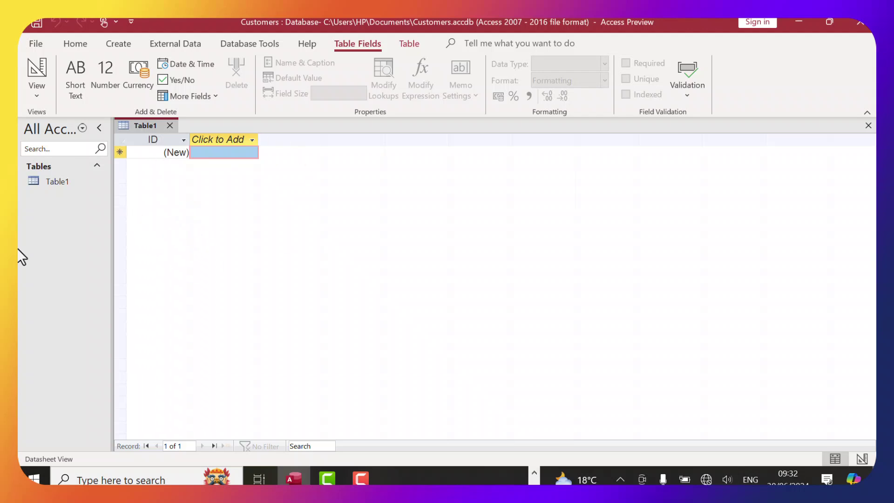
{"action": "left_click", "coordinate": [164, 153]}
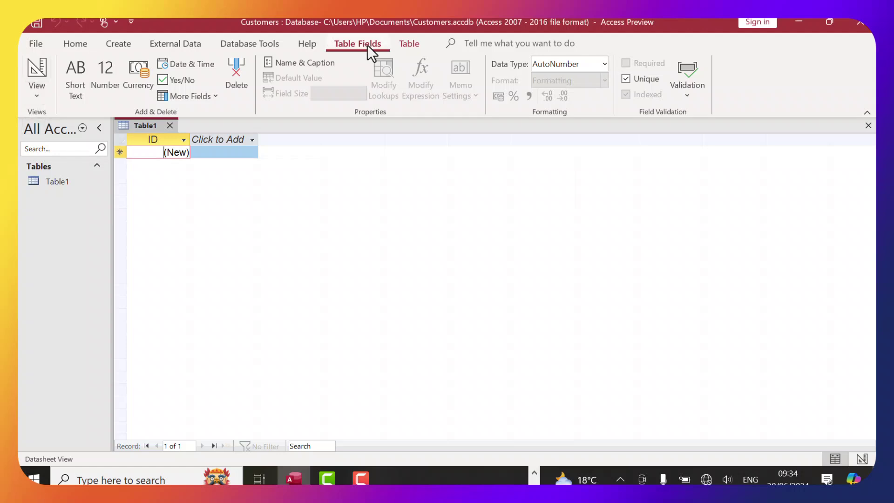
{"action": "left_click", "coordinate": [38, 96]}
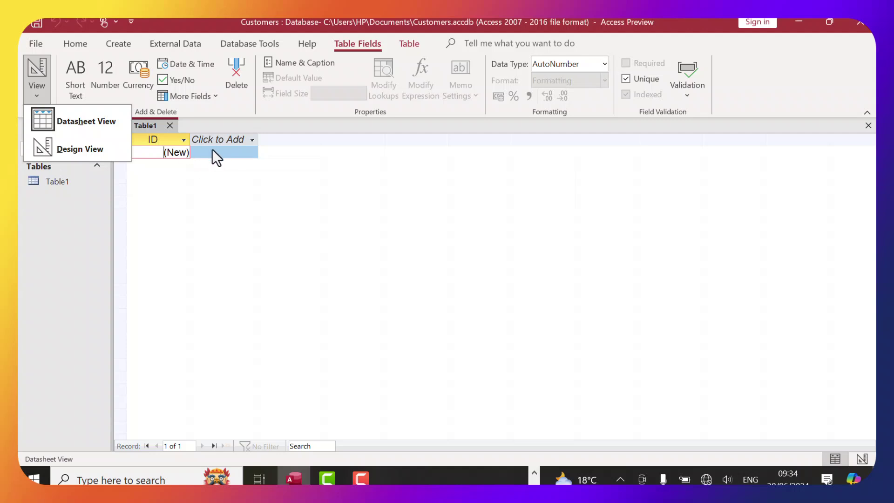
{"action": "left_click", "coordinate": [74, 47]}
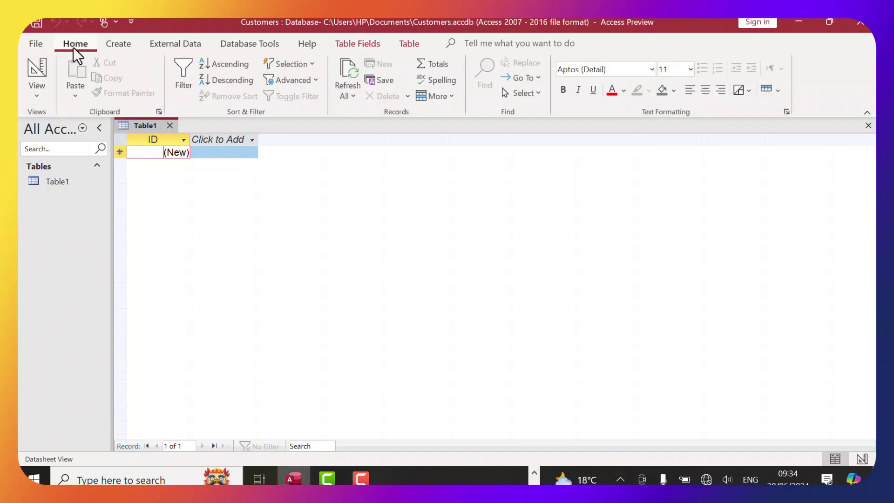
{"action": "left_click", "coordinate": [37, 96]}
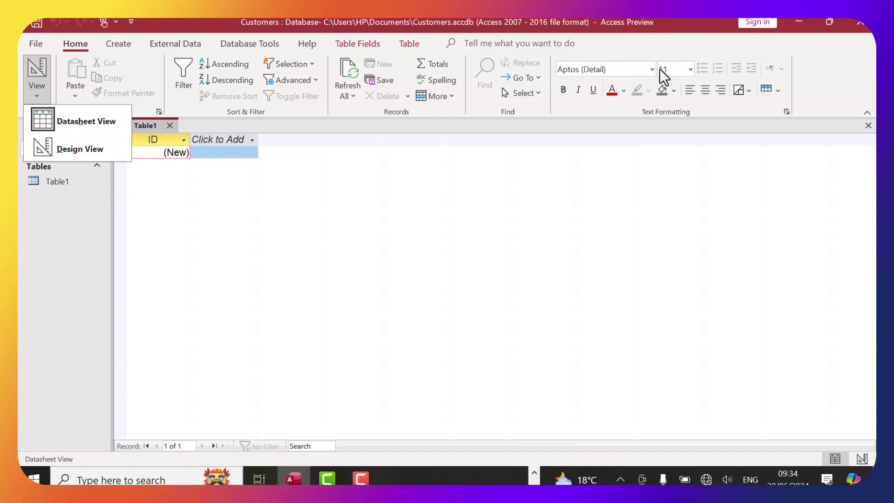
{"action": "left_click", "coordinate": [349, 42]}
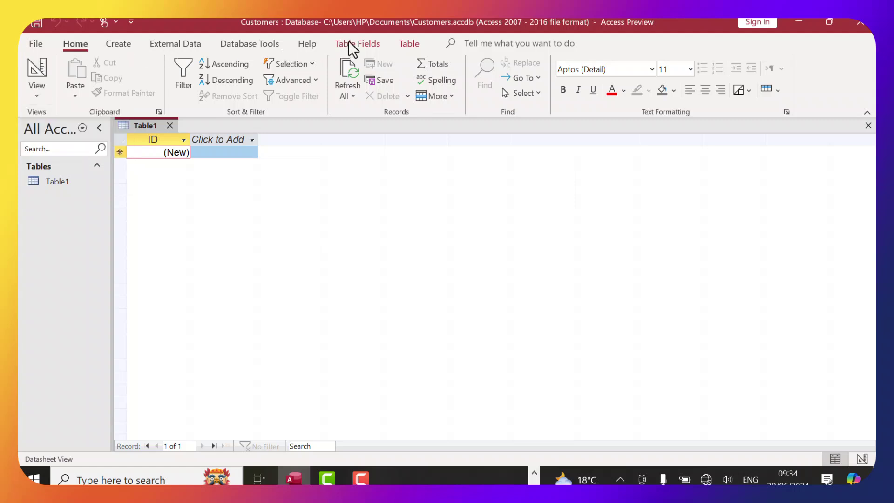
{"action": "left_click", "coordinate": [349, 42]}
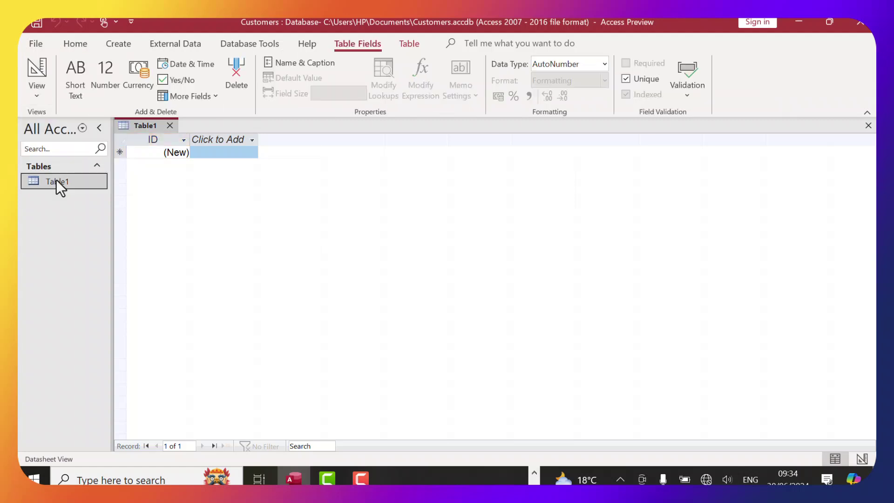
Step: Switch Table1 to Design View, saving the table under the name Customers
{"action": "left_click", "coordinate": [140, 126]}
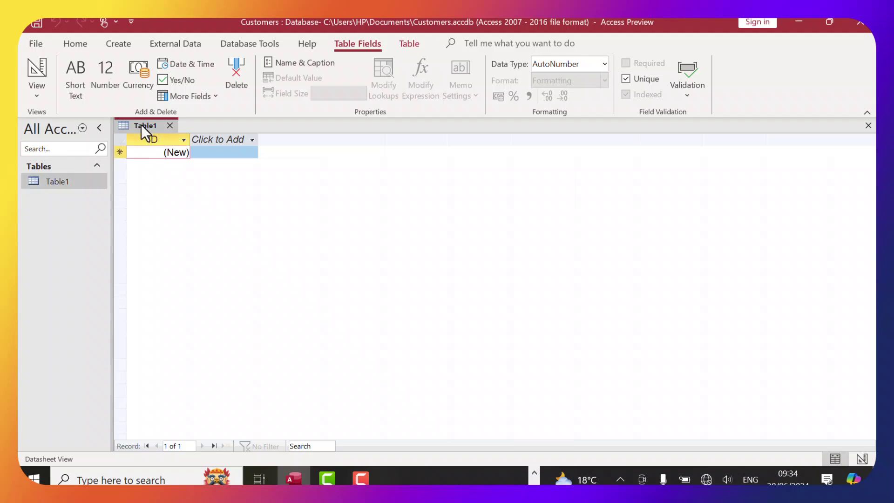
{"action": "left_click", "coordinate": [36, 98]}
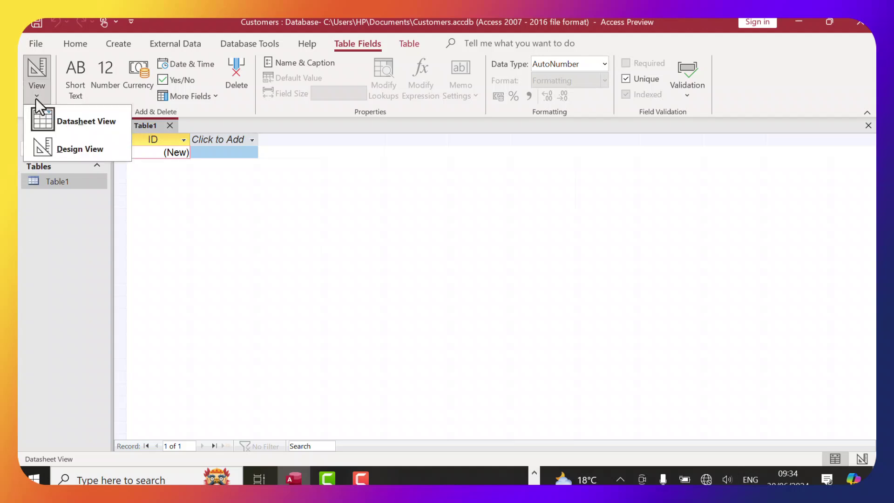
{"action": "left_click", "coordinate": [66, 149]}
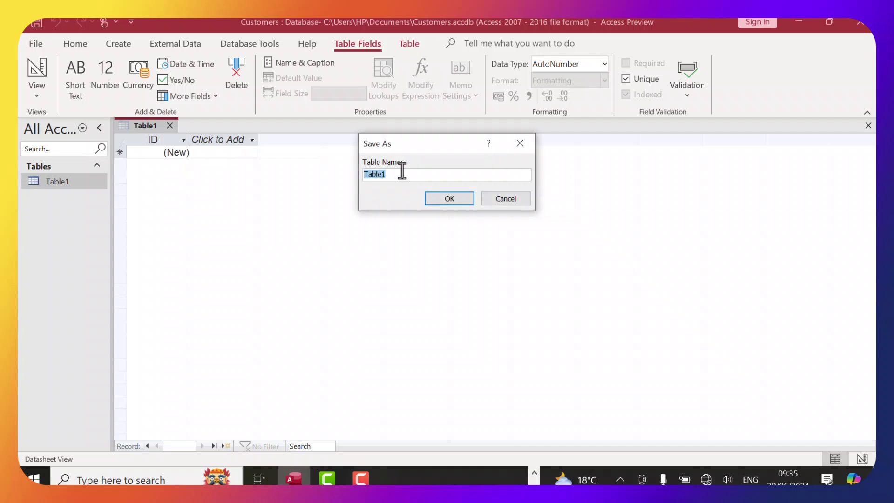
{"action": "type", "text": "S"}
{"action": "key", "text": "BackSpace"}
{"action": "type", "text": "Customers"}
{"action": "left_click", "coordinate": [449, 198]}
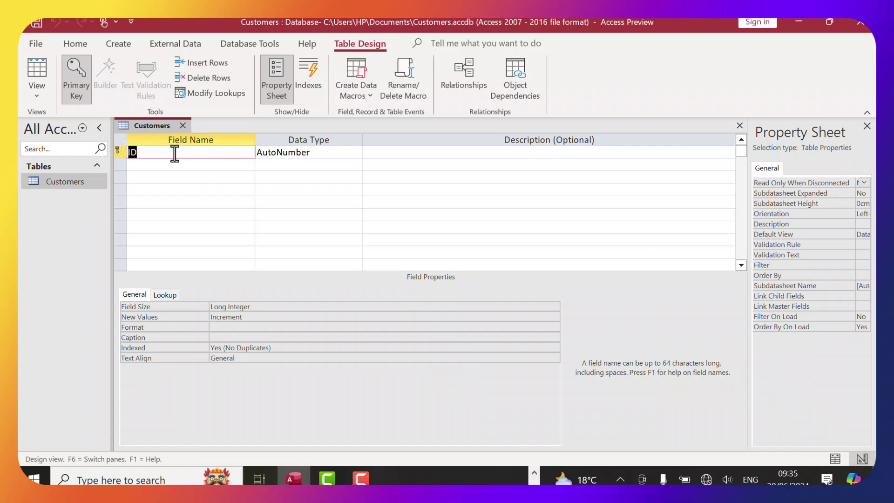
Step: Rename the table's ID field to Customer Id
{"action": "type", "text": "Cu"}
{"action": "key", "text": "BackSpace"}
{"action": "type", "text": "ustomer Id"}
Step: Add the fields First Name and Last Name below Customer Id
{"action": "left_click", "coordinate": [172, 165]}
{"action": "type", "text": "F"}
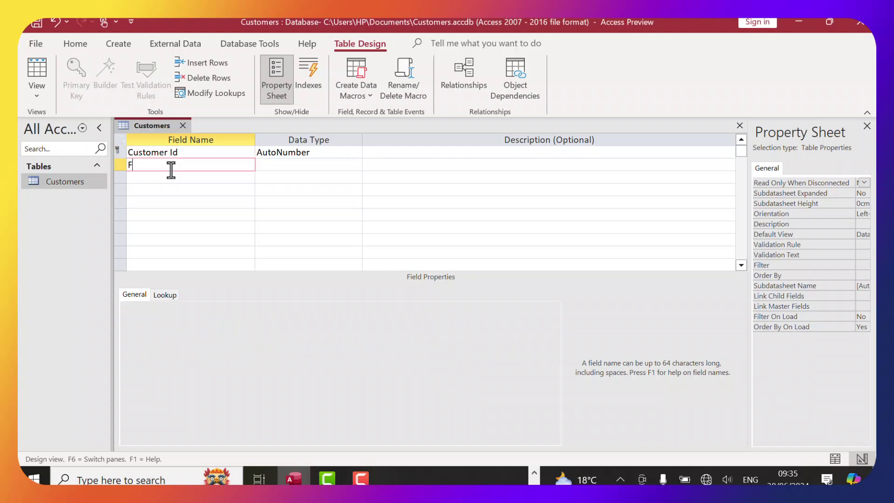
{"action": "type", "text": "irst Name"}
{"action": "key", "text": "Down"}
{"action": "type", "text": "Last Name"}
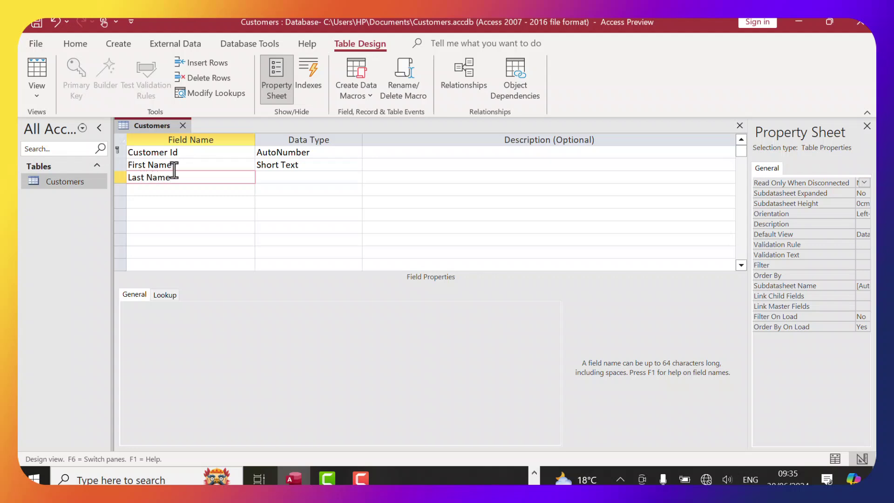
Step: Add the fields Email, Phone and Adress below Last Name
{"action": "left_click", "coordinate": [191, 190]}
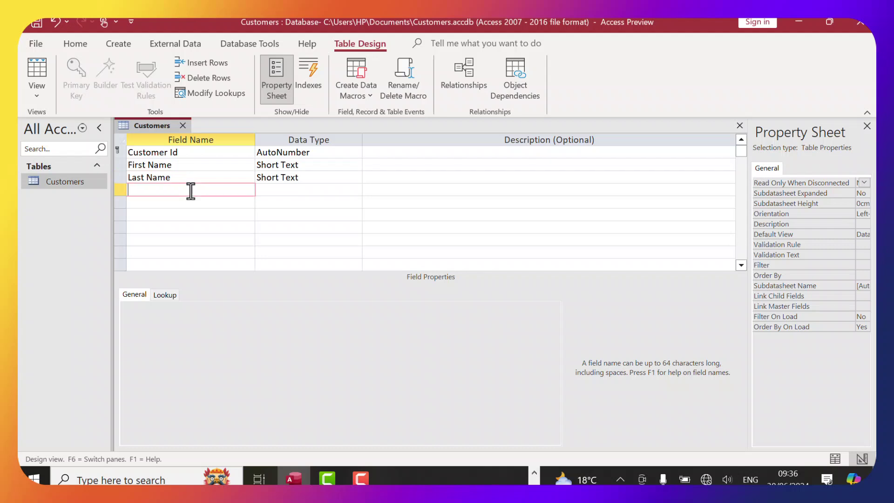
{"action": "type", "text": "Email"}
{"action": "key", "text": "Down"}
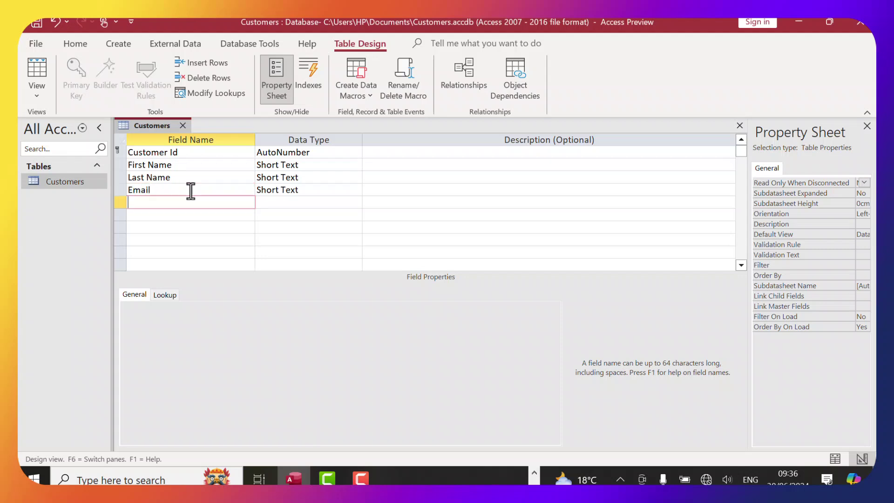
{"action": "type", "text": "Phone"}
{"action": "key", "text": "Down"}
{"action": "type", "text": "Adress"}
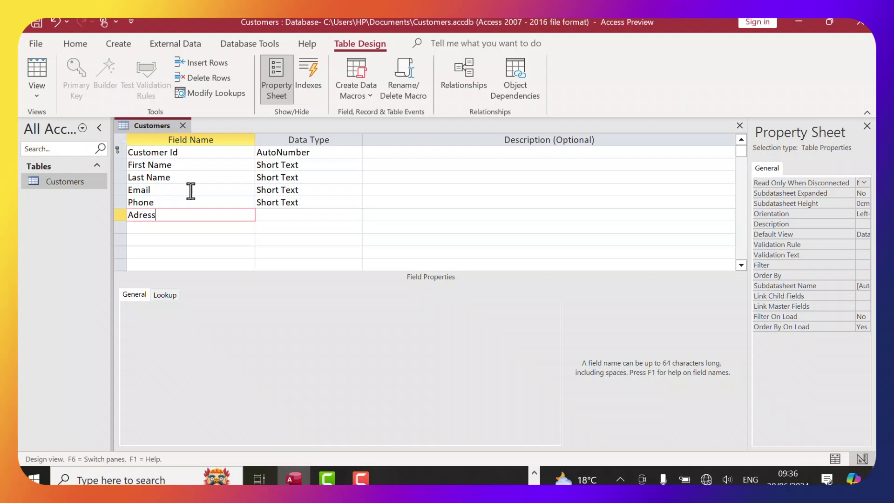
{"action": "key", "text": "F2"}
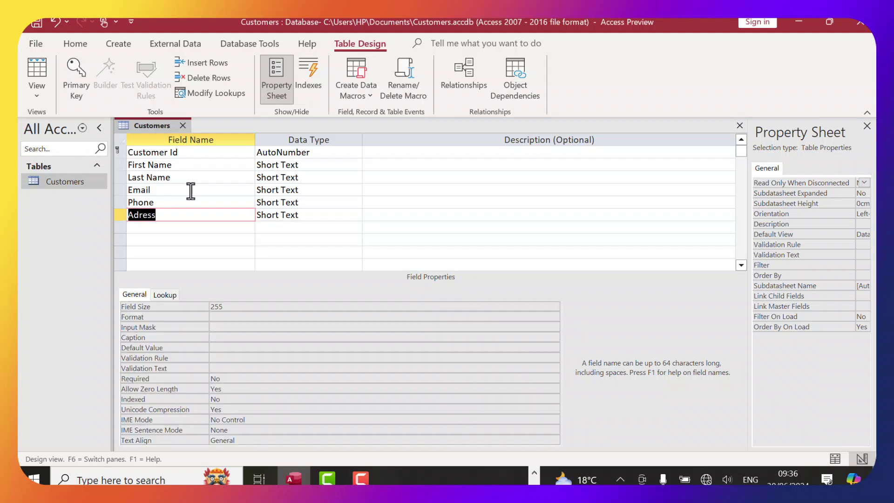
Step: Add the fields City and Subscribed at the end of the field list
{"action": "key", "text": "Down"}
{"action": "type", "text": "City"}
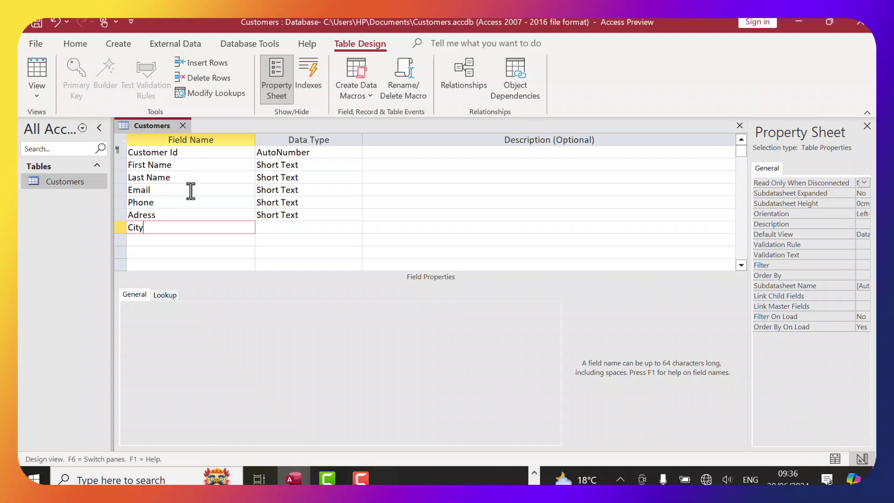
{"action": "key", "text": "Down"}
{"action": "type", "text": "S"}
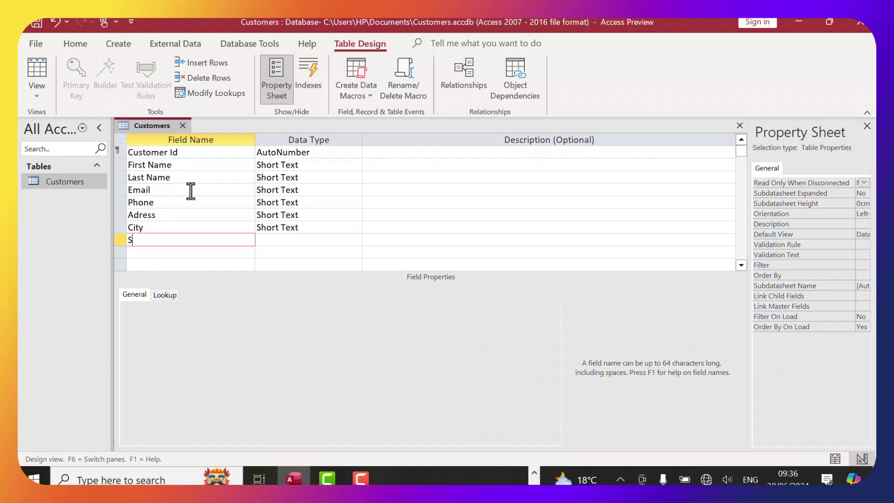
{"action": "type", "text": "ubscribed"}
{"action": "key", "text": "Return"}
{"action": "key", "text": "Return"}
{"action": "key", "text": "Return"}
{"action": "key", "text": "Down"}
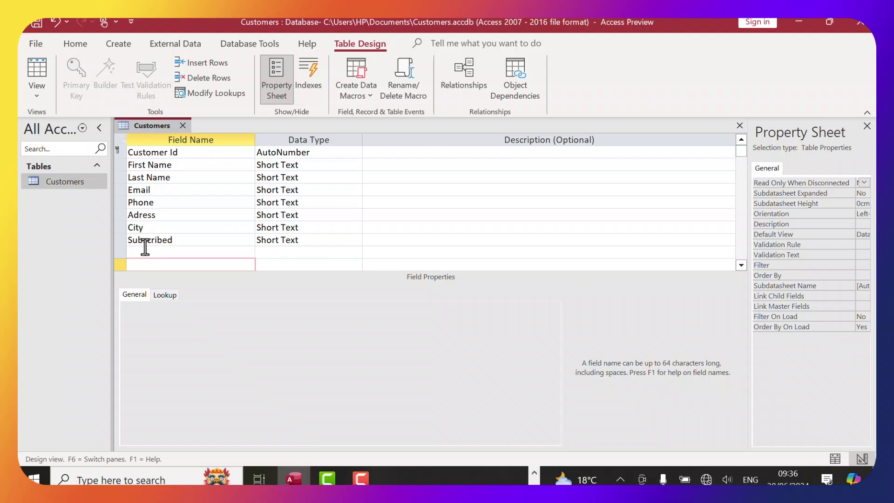
Step: Insert a new field row above Email and name the field DOB
{"action": "left_click", "coordinate": [136, 189]}
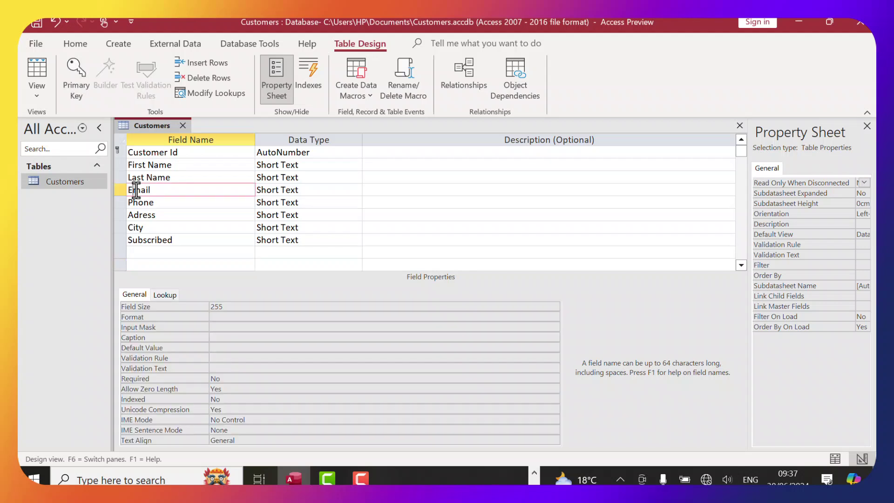
{"action": "right_click", "coordinate": [136, 190]}
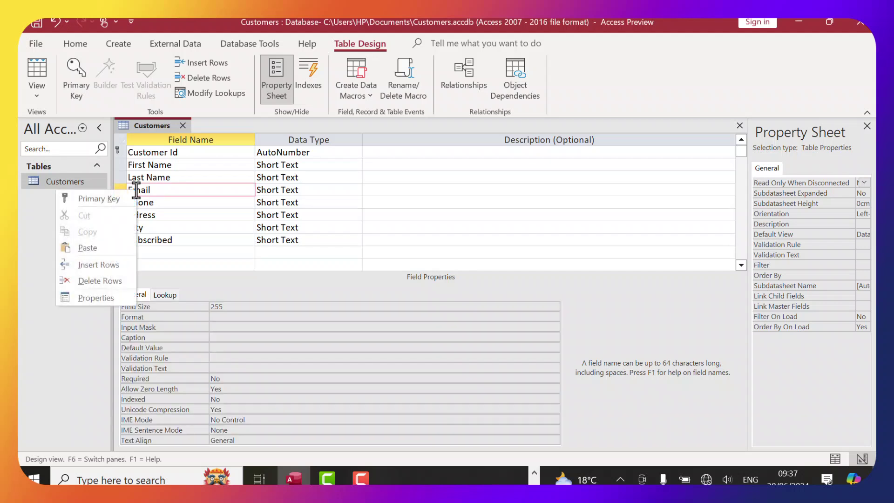
{"action": "left_click", "coordinate": [115, 264]}
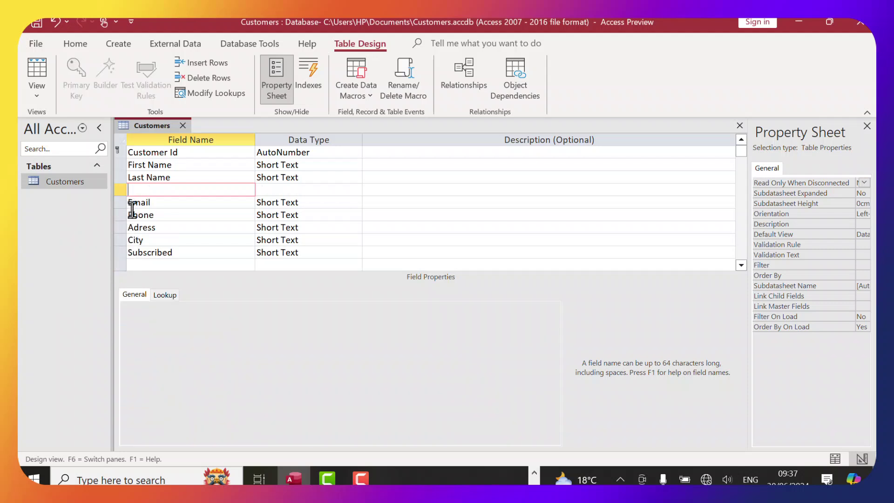
{"action": "type", "text": "DOB"}
{"action": "left_click", "coordinate": [283, 190]}
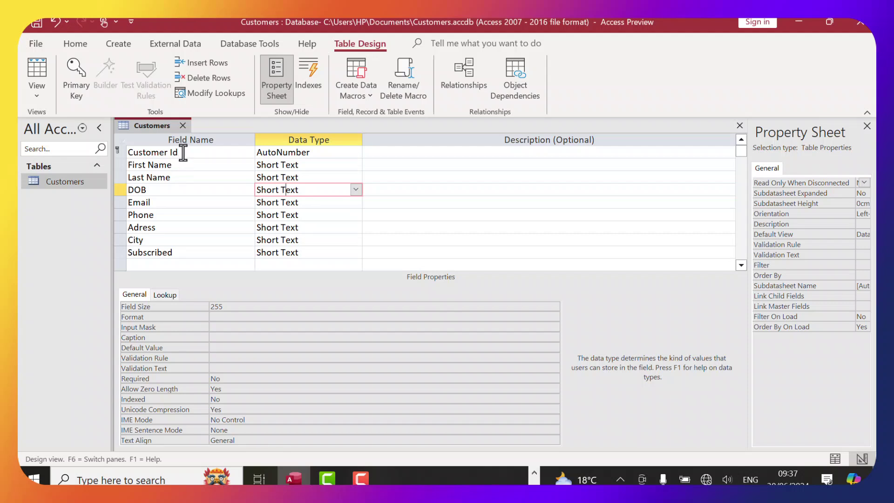
{"action": "left_click", "coordinate": [183, 152]}
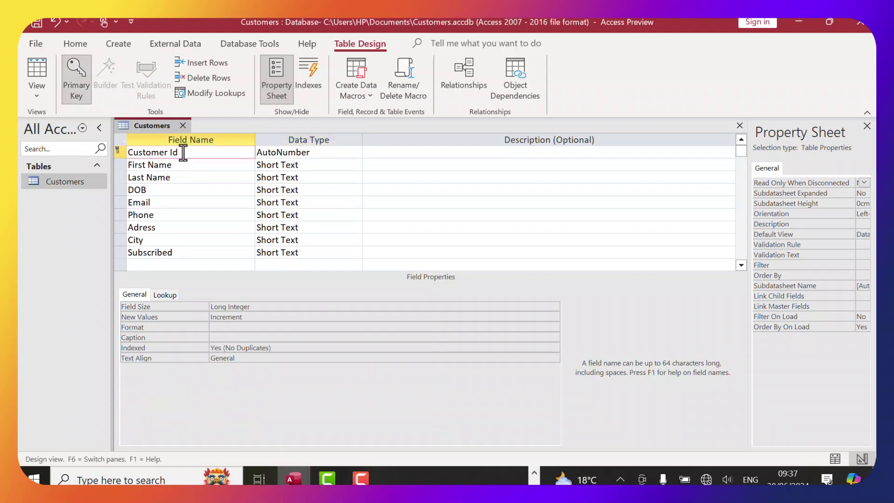
{"action": "left_click", "coordinate": [171, 177]}
{"action": "right_click", "coordinate": [173, 177]}
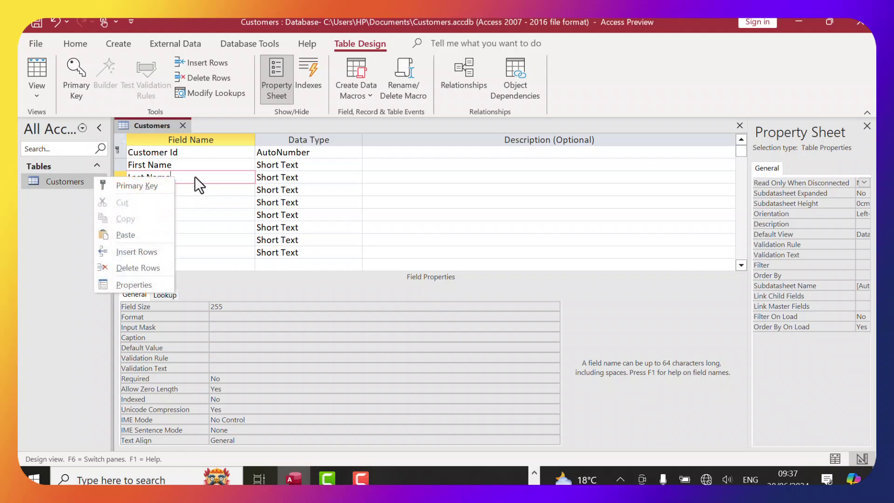
{"action": "left_click", "coordinate": [195, 177]}
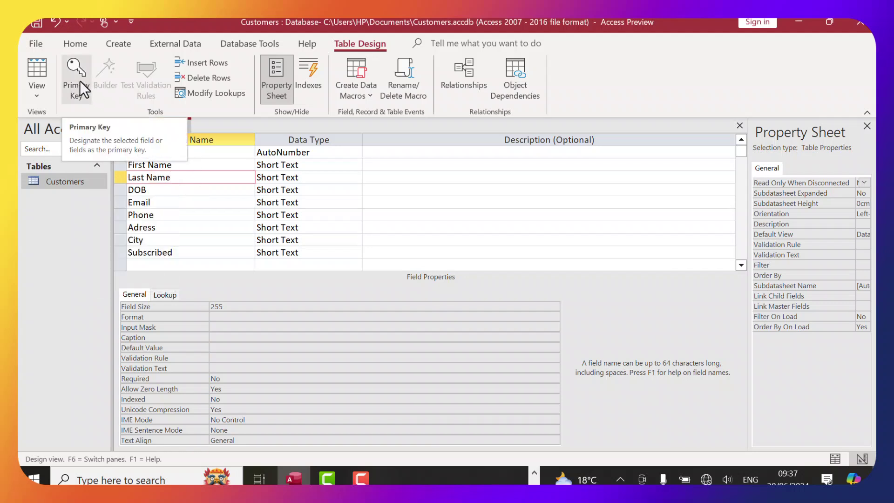
Step: Check the data types of Customer Id, First Name and Last Name, including the types available for First Name
{"action": "left_click", "coordinate": [298, 157]}
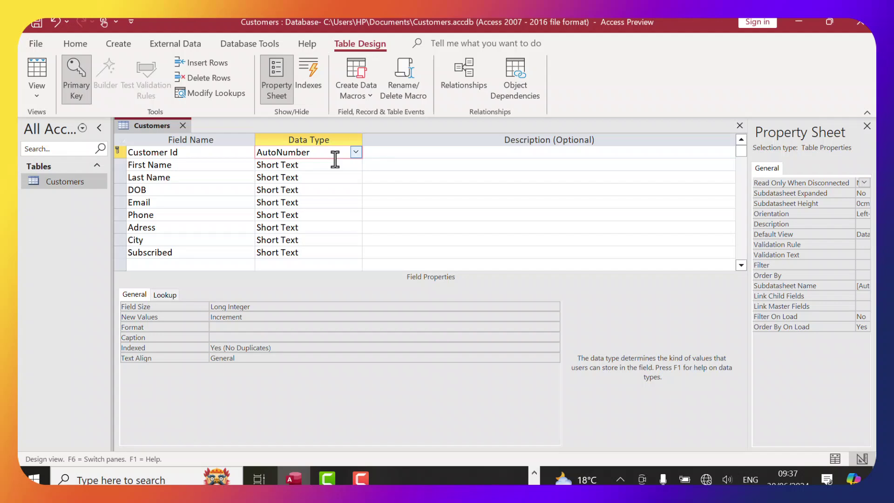
{"action": "left_click", "coordinate": [311, 164]}
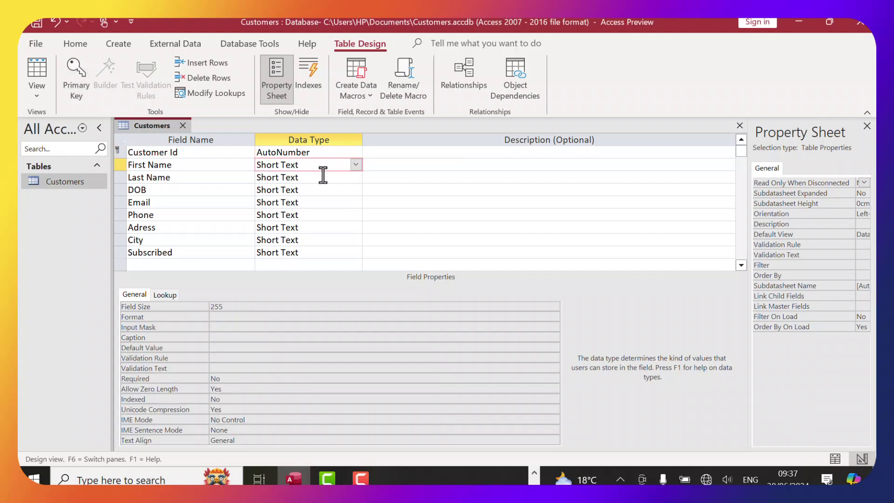
{"action": "left_click", "coordinate": [356, 165]}
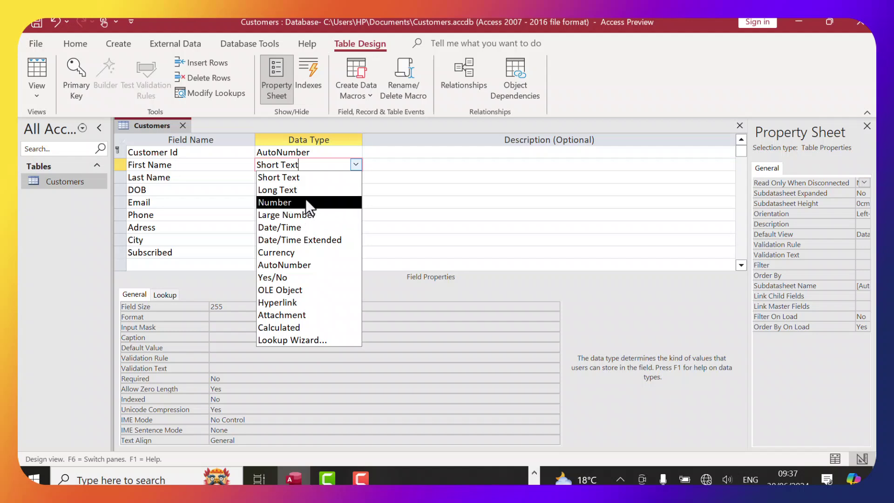
{"action": "left_click", "coordinate": [382, 166]}
{"action": "left_click", "coordinate": [328, 166]}
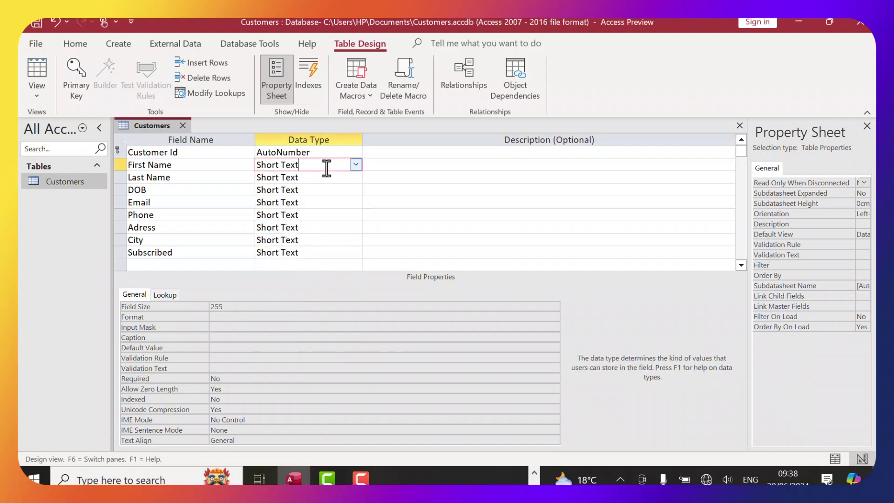
{"action": "left_click", "coordinate": [322, 179]}
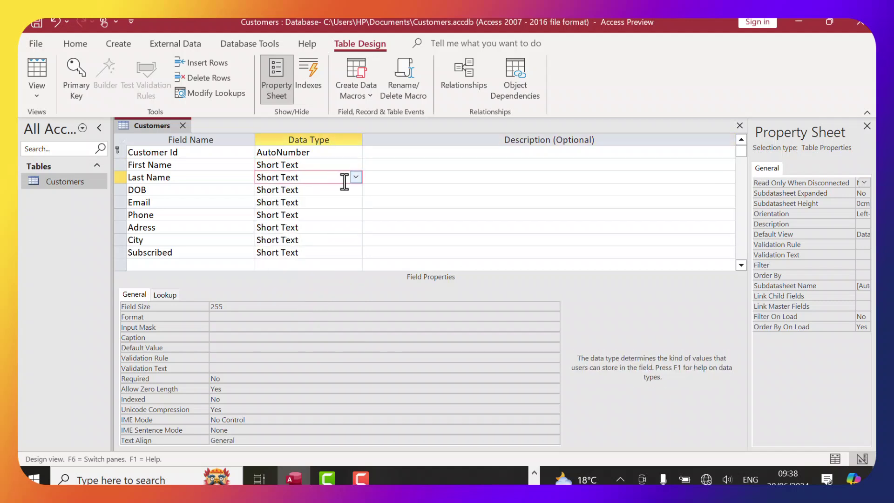
Step: Set the DOB field's data type to Date/Time and choose Short Text for Email
{"action": "left_click", "coordinate": [306, 190]}
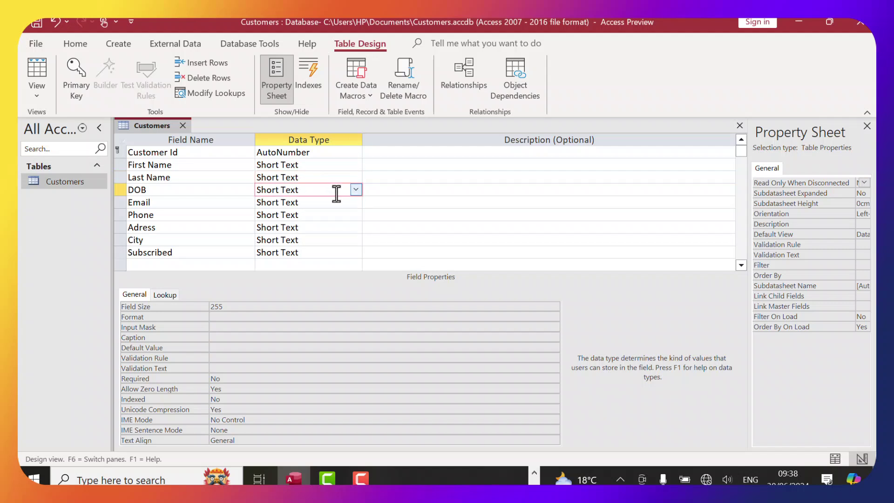
{"action": "left_click", "coordinate": [356, 190]}
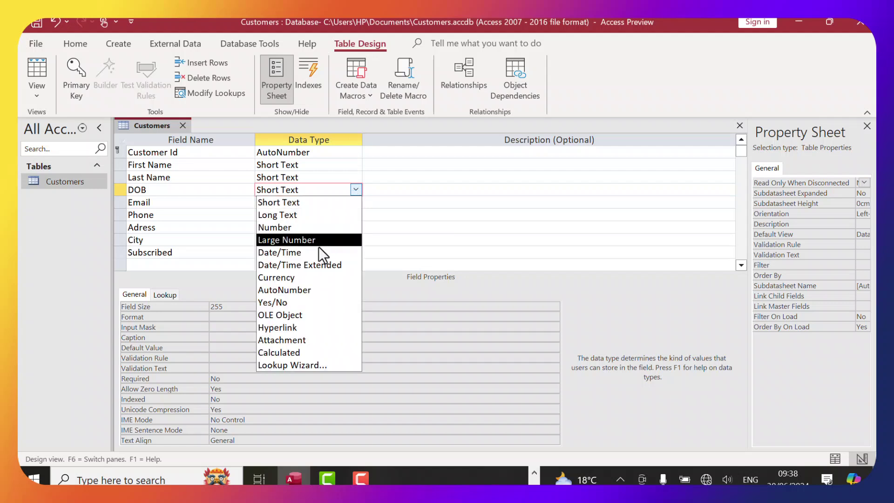
{"action": "left_click", "coordinate": [317, 252]}
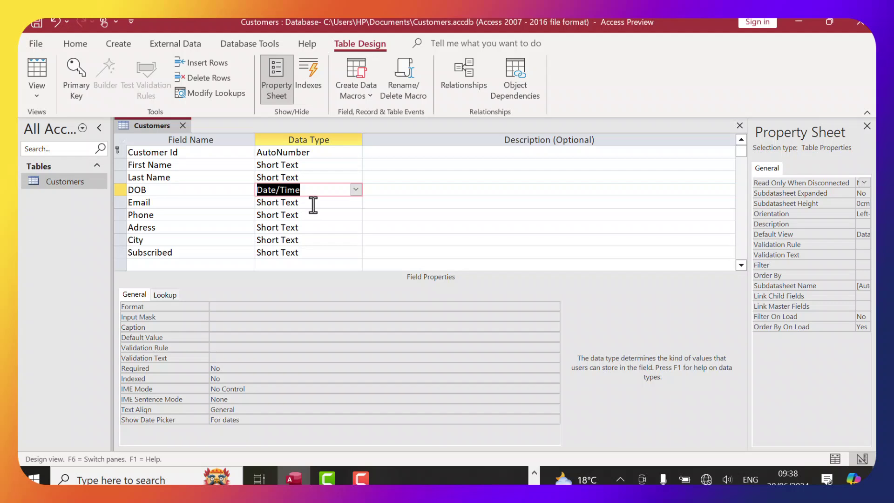
{"action": "left_click", "coordinate": [313, 203]}
{"action": "left_click", "coordinate": [355, 203]}
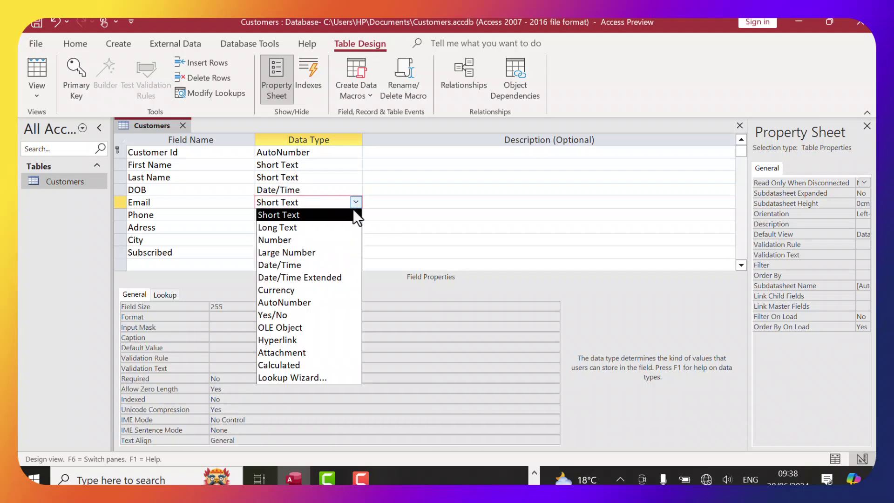
{"action": "left_click", "coordinate": [302, 214]}
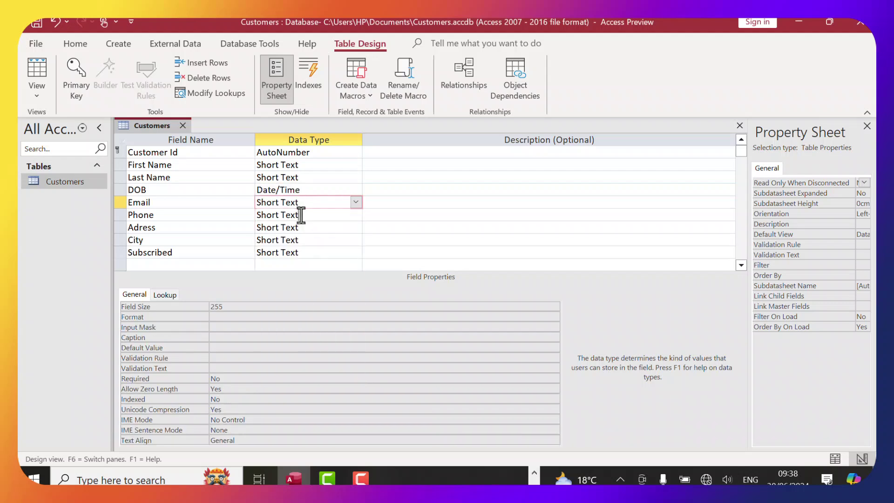
Step: Set the Phone field's data type to Number and the Adress field's to Long Text
{"action": "left_click", "coordinate": [300, 214]}
{"action": "left_click", "coordinate": [356, 215]}
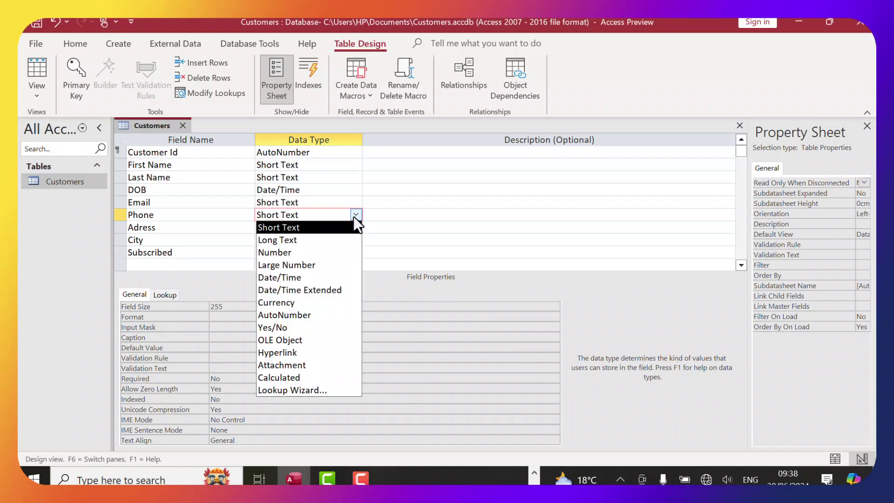
{"action": "left_click", "coordinate": [330, 252]}
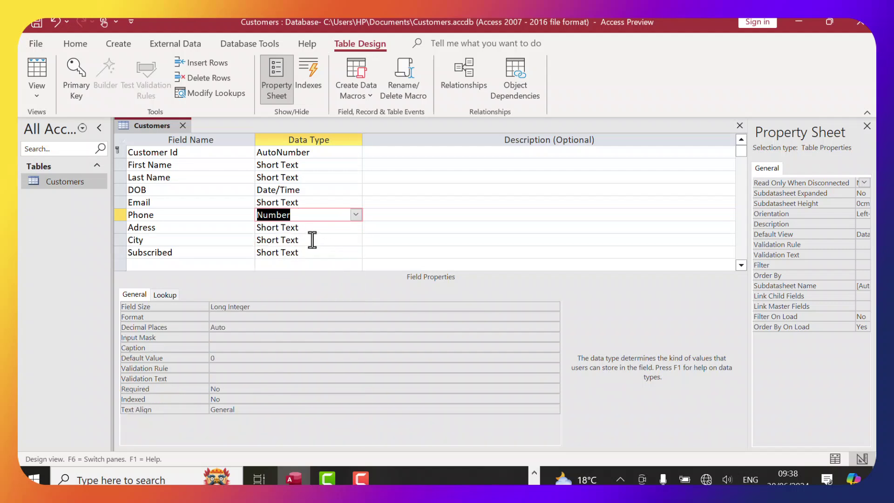
{"action": "left_click", "coordinate": [310, 227]}
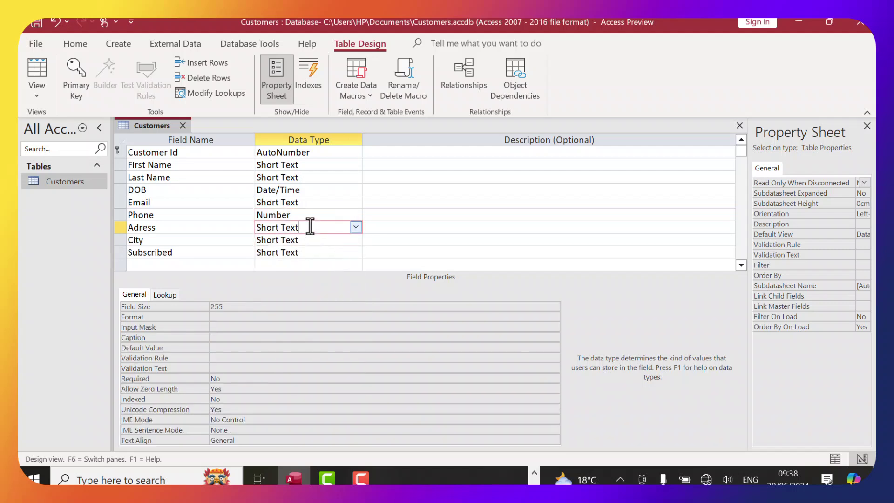
{"action": "left_click", "coordinate": [355, 227]}
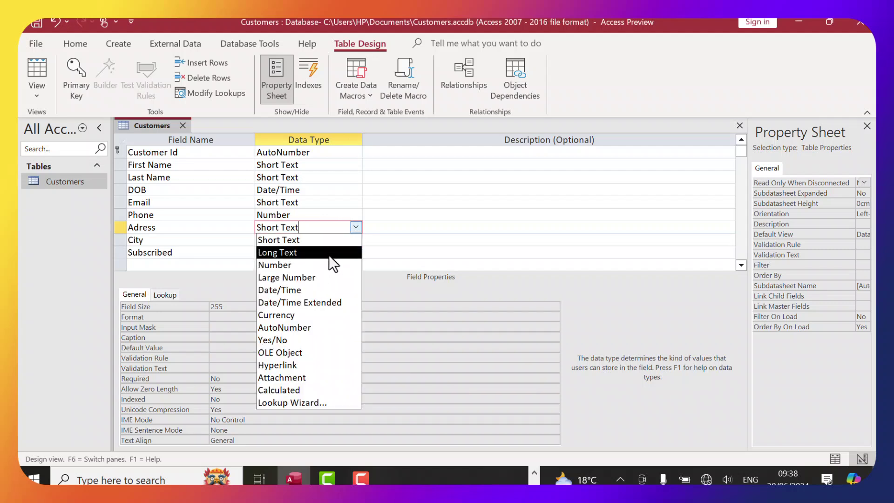
{"action": "left_click", "coordinate": [328, 242]}
{"action": "left_click", "coordinate": [355, 227]}
{"action": "left_click", "coordinate": [320, 254]}
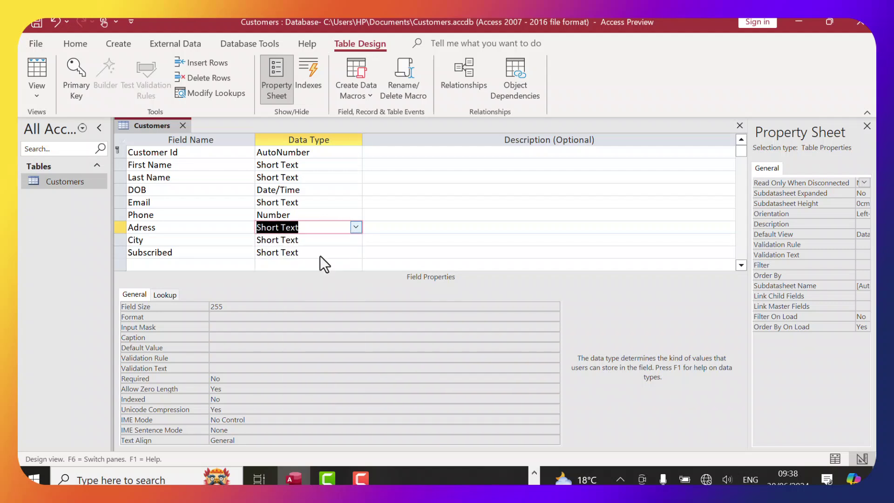
Step: Set the City field's data type to Yes/No and rename the field Within Kenya
{"action": "left_click", "coordinate": [313, 240]}
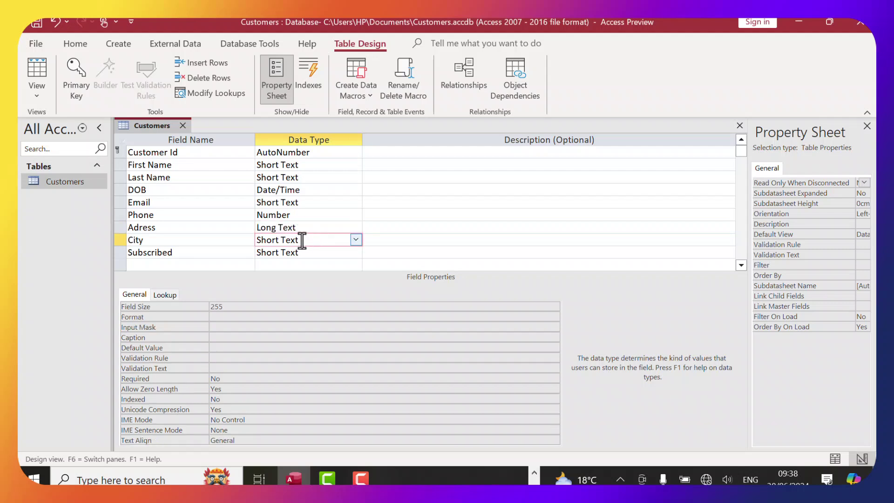
{"action": "left_click", "coordinate": [356, 240]}
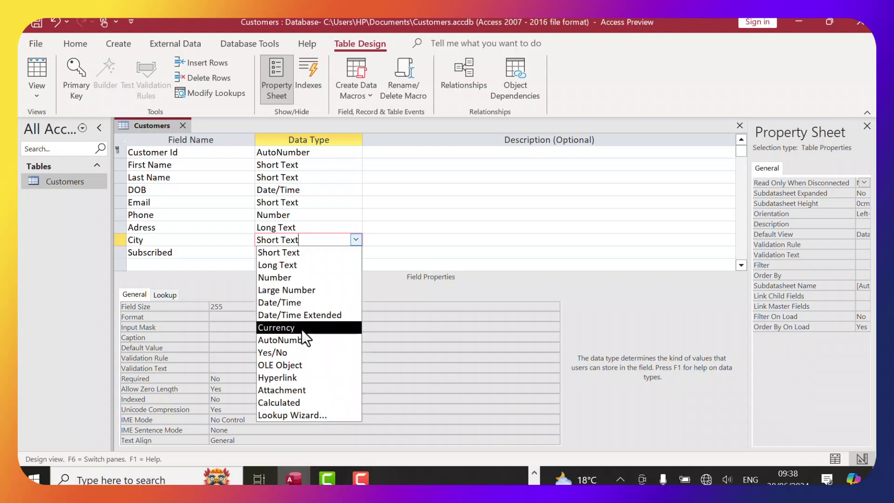
{"action": "left_click", "coordinate": [301, 352]}
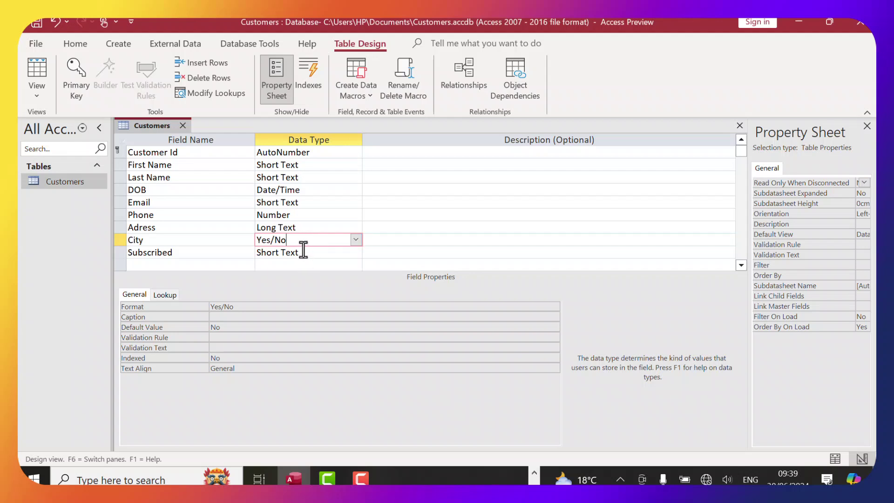
{"action": "double_click", "coordinate": [168, 240]}
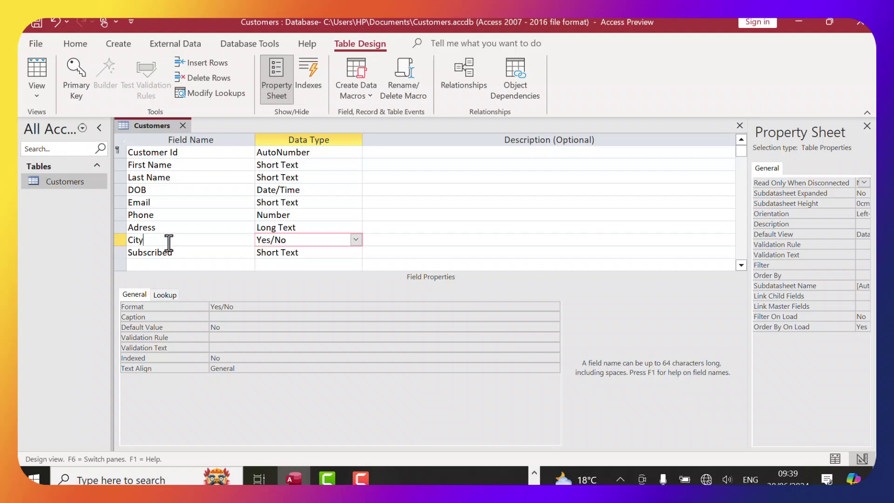
{"action": "type", "text": "Within Kenya"}
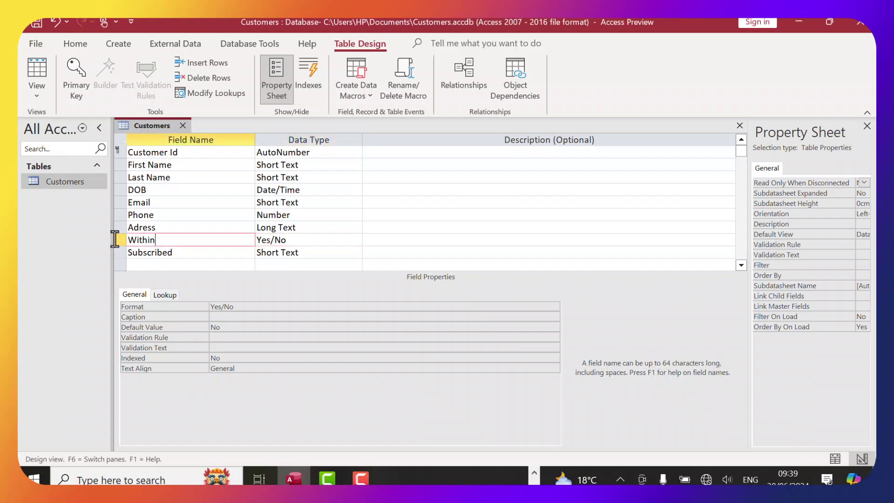
{"action": "left_click", "coordinate": [200, 225]}
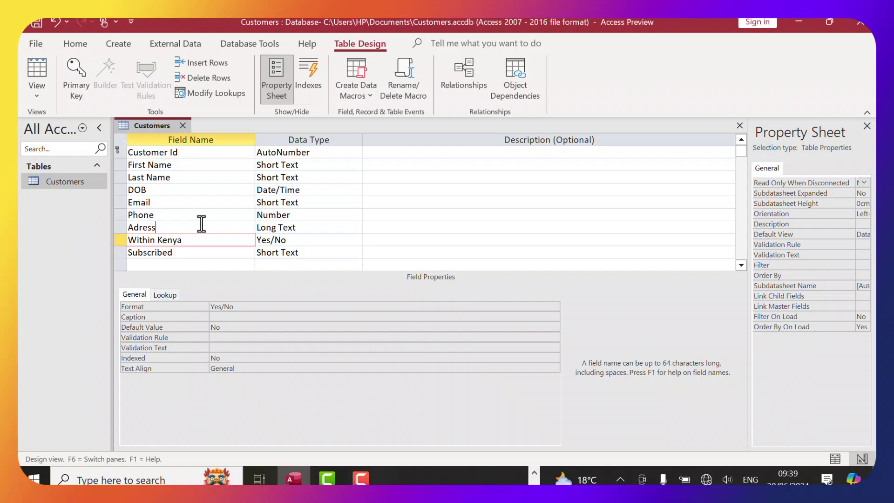
{"action": "left_click", "coordinate": [285, 240]}
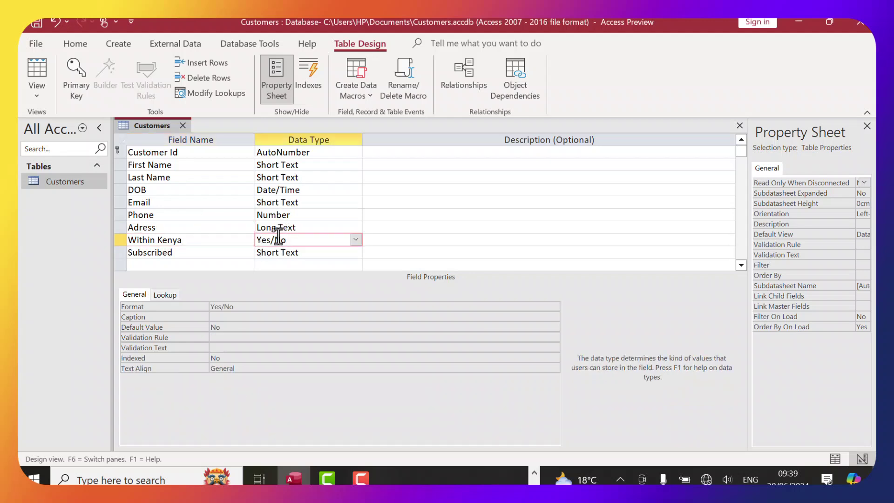
Step: Start the Lookup Wizard as the Subscribed field's data type and choose to enter the lookup values manually
{"action": "left_click", "coordinate": [291, 253]}
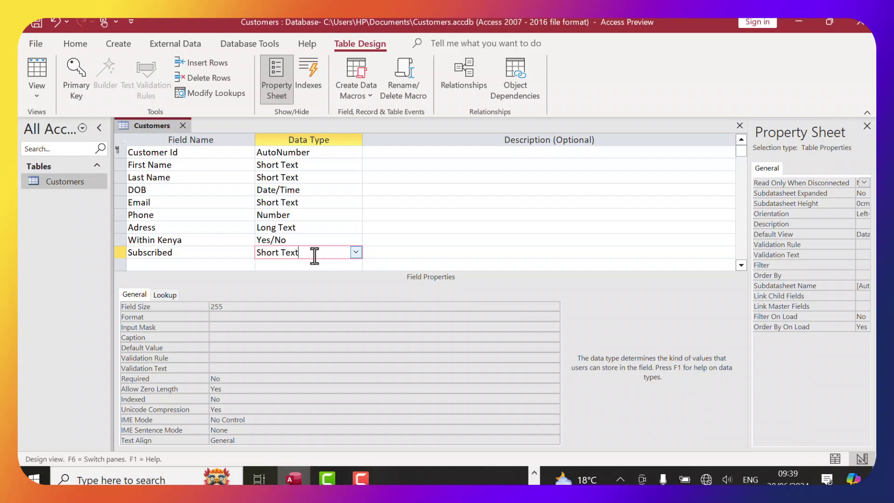
{"action": "left_click", "coordinate": [291, 243]}
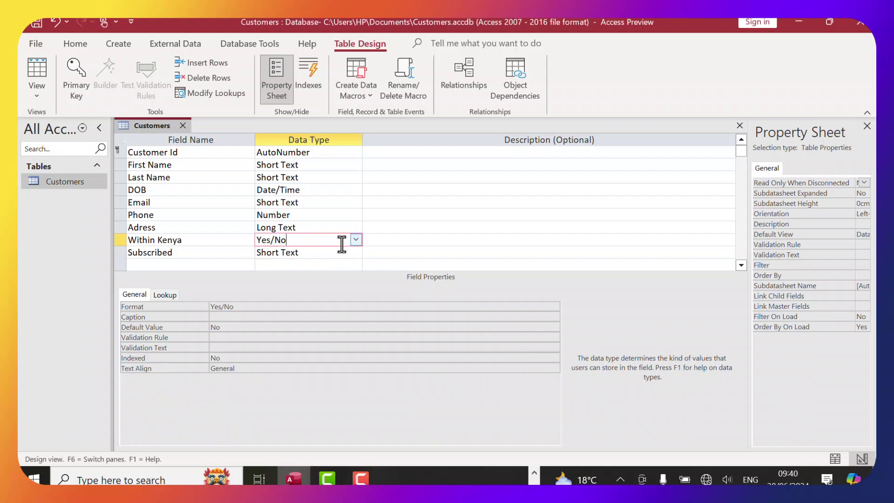
{"action": "left_click", "coordinate": [312, 253]}
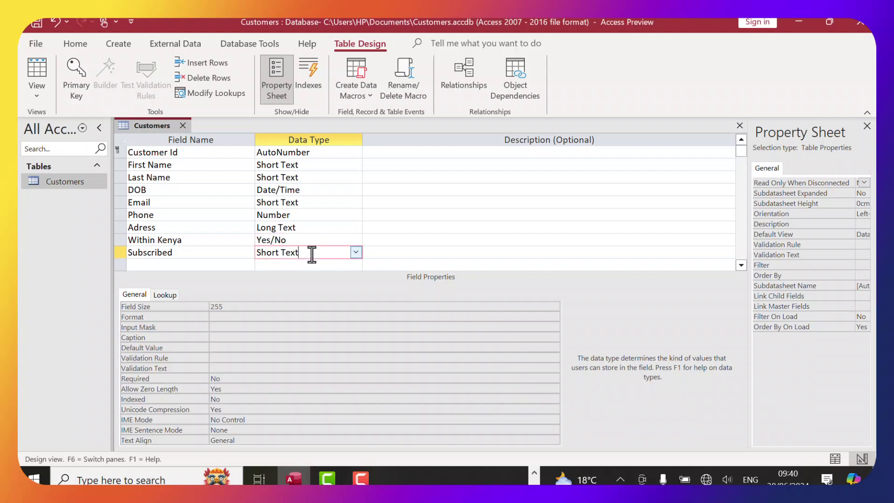
{"action": "left_click", "coordinate": [357, 251]}
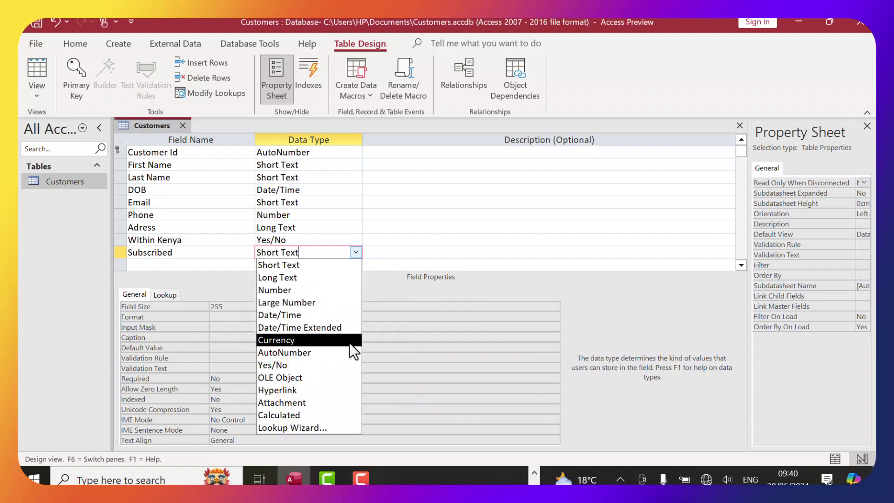
{"action": "left_click", "coordinate": [335, 427]}
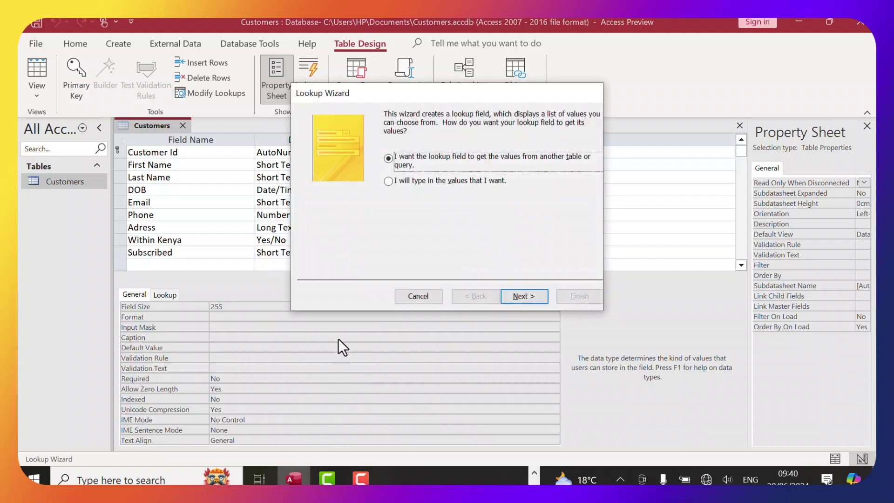
{"action": "left_click", "coordinate": [427, 191]}
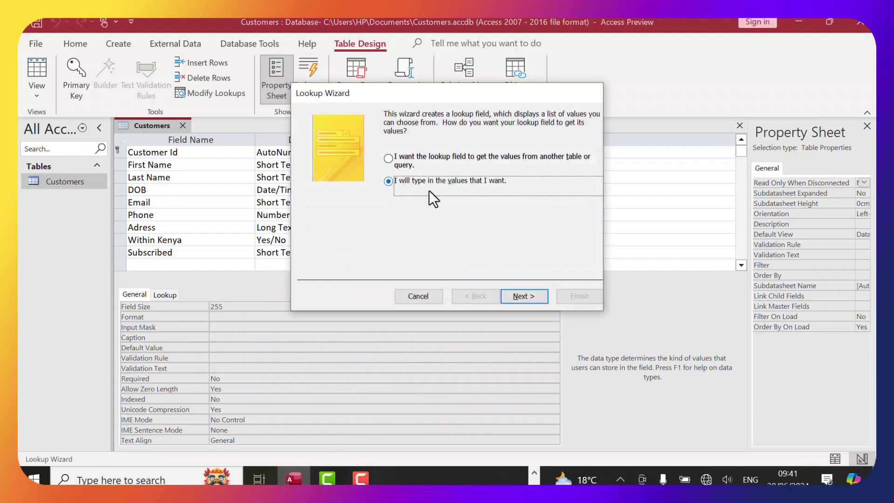
{"action": "left_click", "coordinate": [528, 297]}
Step: Enter Yes, NO and Maybe as the lookup values for the Subscribed field
{"action": "left_click", "coordinate": [333, 194]}
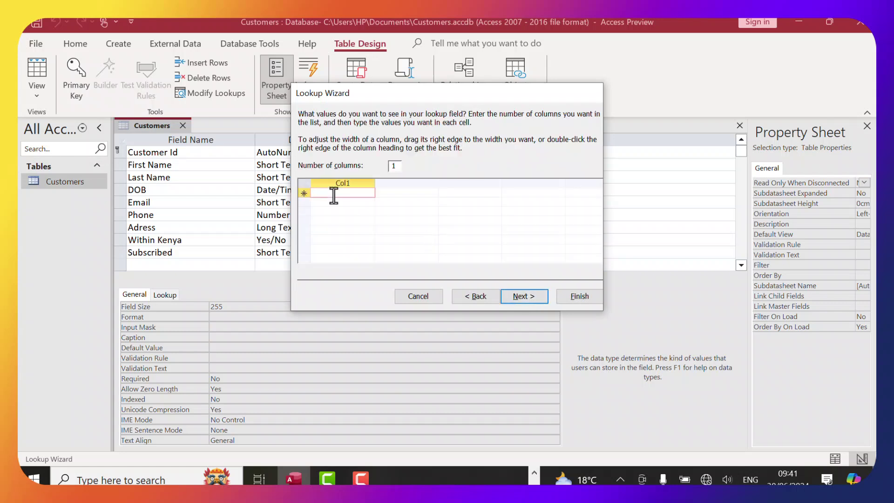
{"action": "type", "text": "Yes"}
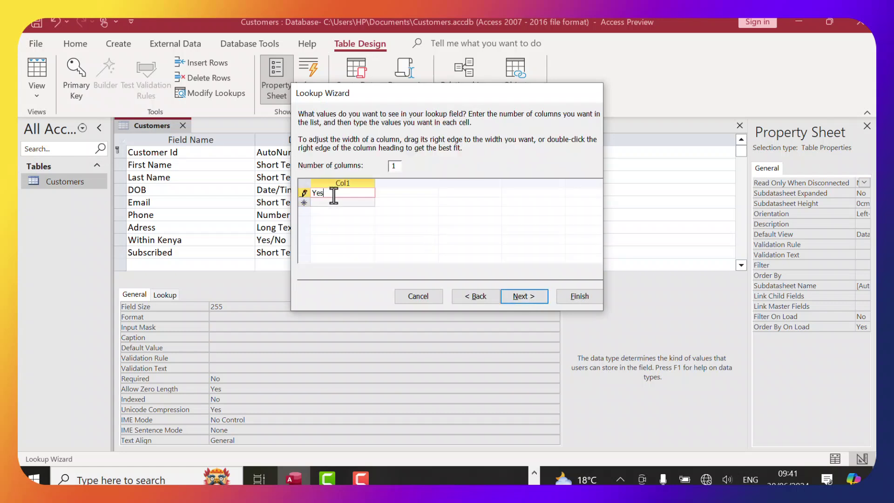
{"action": "left_click", "coordinate": [339, 202]}
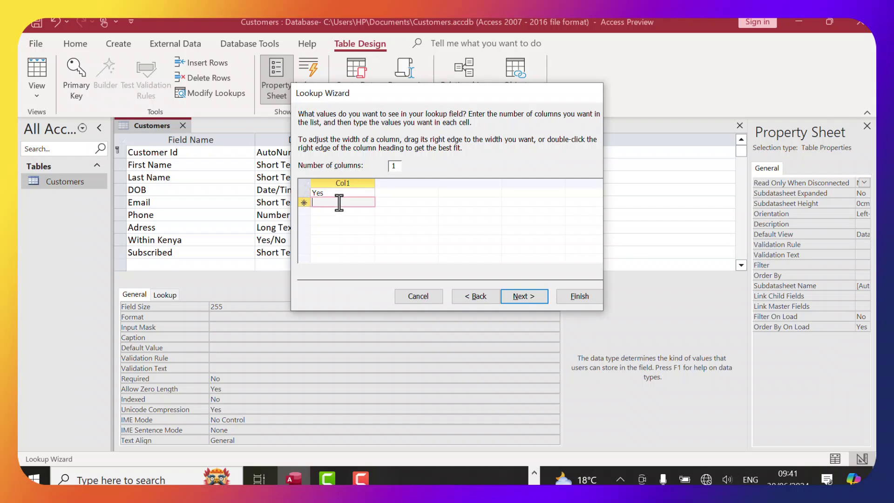
{"action": "type", "text": "NO"}
{"action": "key", "text": "Return"}
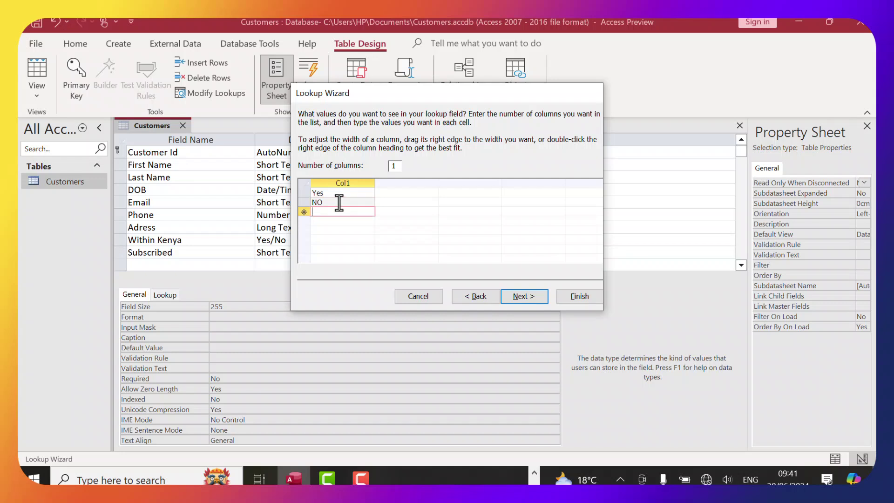
{"action": "type", "text": "Maybe"}
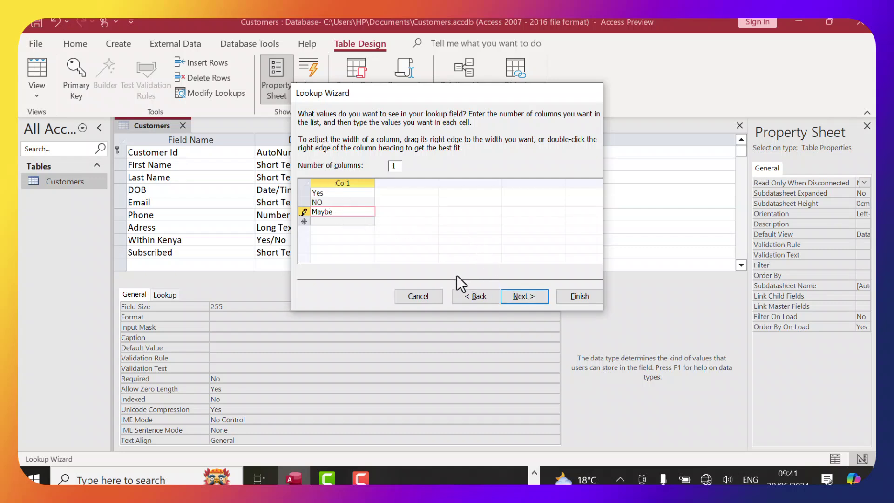
{"action": "left_click", "coordinate": [523, 298]}
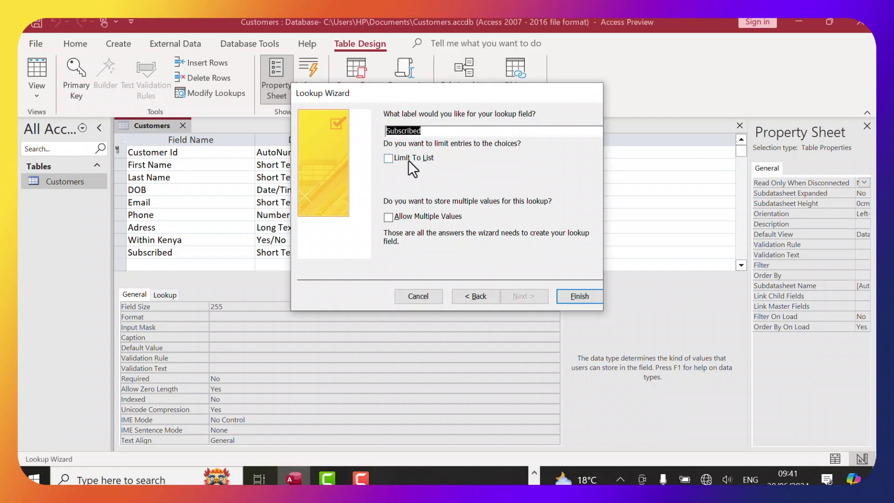
Step: Limit the Subscribed lookup field's entries to the list and finish the wizard
{"action": "left_click", "coordinate": [388, 159]}
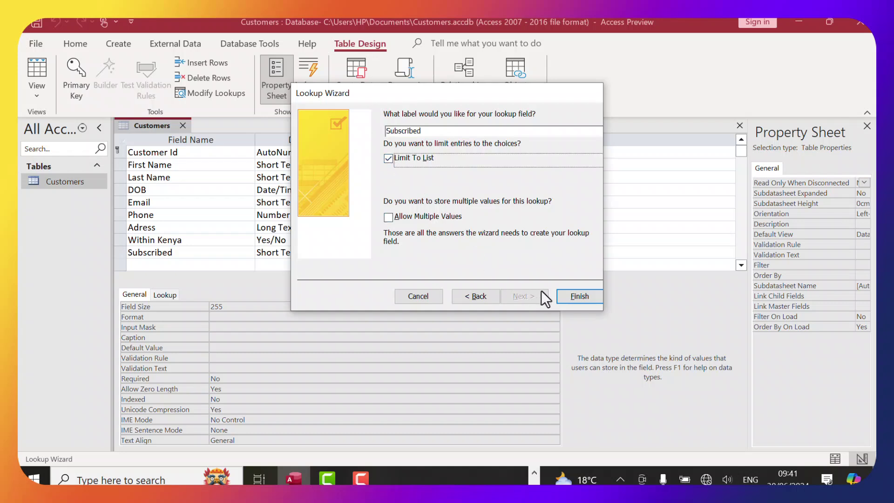
{"action": "left_click", "coordinate": [579, 300]}
{"action": "left_click", "coordinate": [322, 227]}
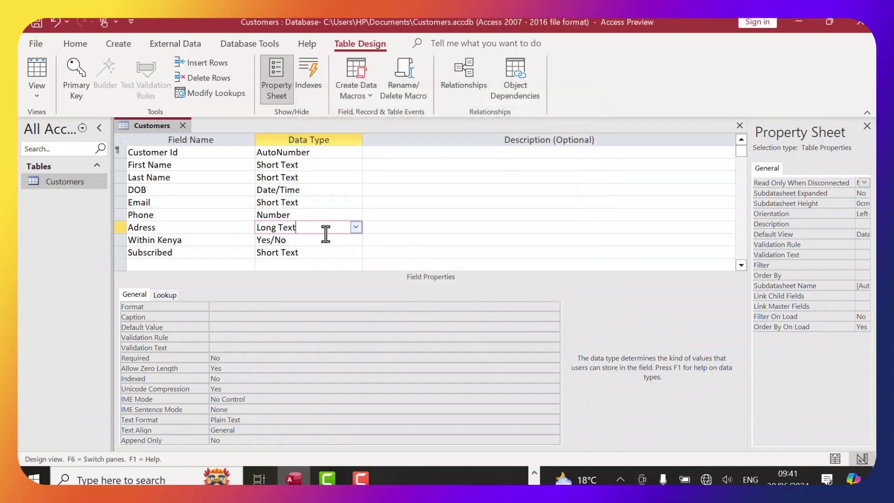
{"action": "left_click", "coordinate": [319, 254]}
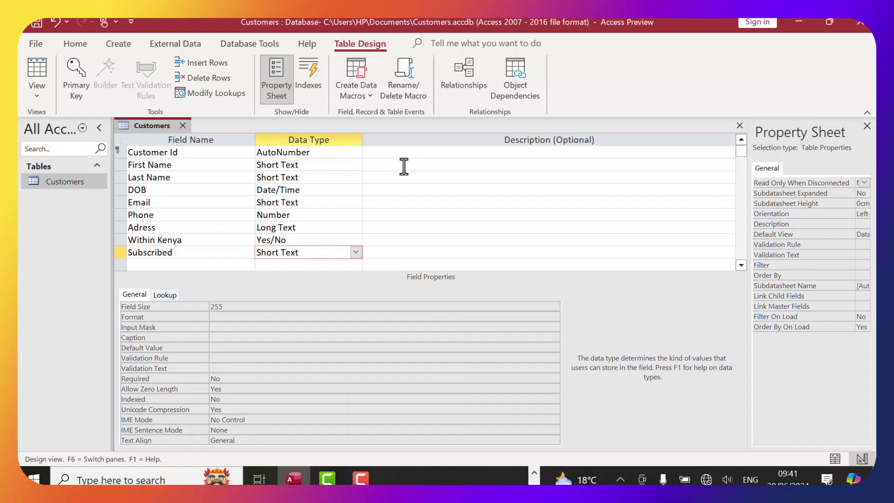
{"action": "left_click", "coordinate": [443, 154]}
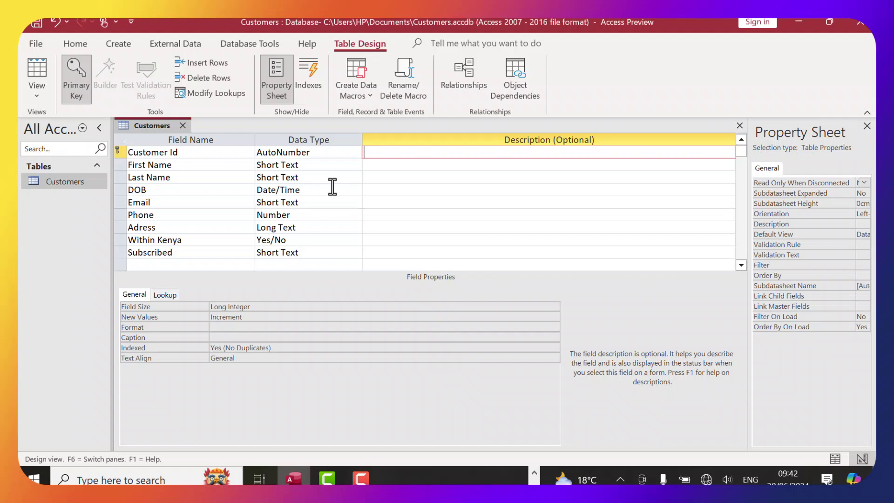
Step: Switch the Customers table to Datasheet View, saving the table, and view the data types offered for a new field
{"action": "left_click", "coordinate": [33, 96]}
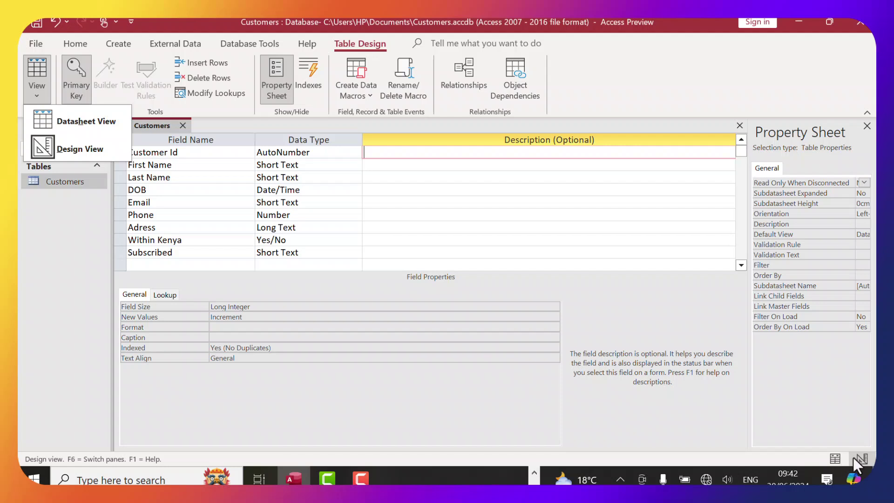
{"action": "left_click", "coordinate": [835, 459]}
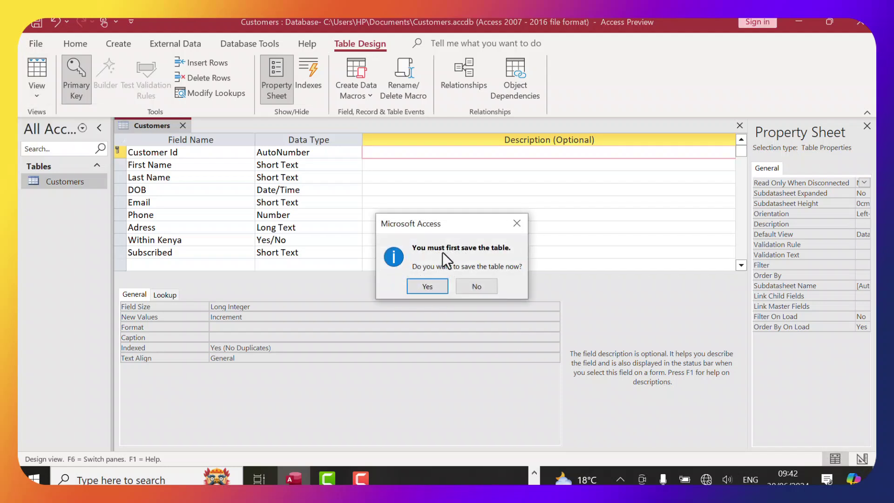
{"action": "left_click", "coordinate": [432, 287]}
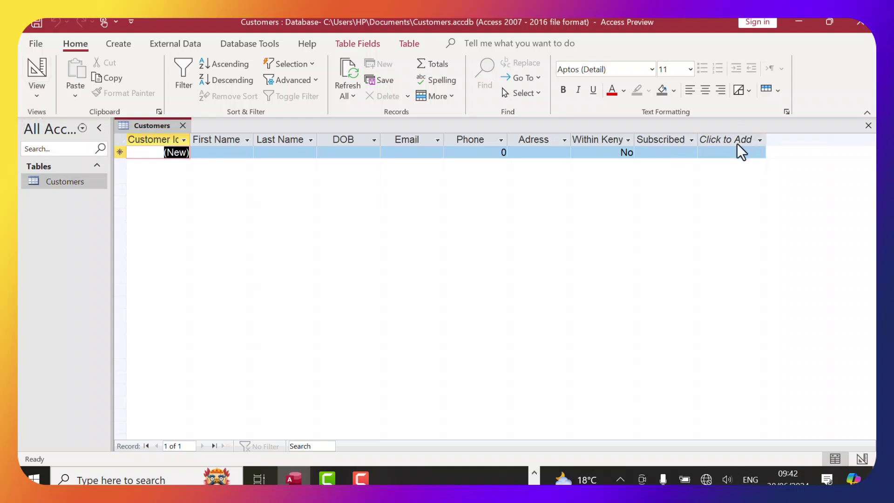
{"action": "left_click", "coordinate": [761, 139]}
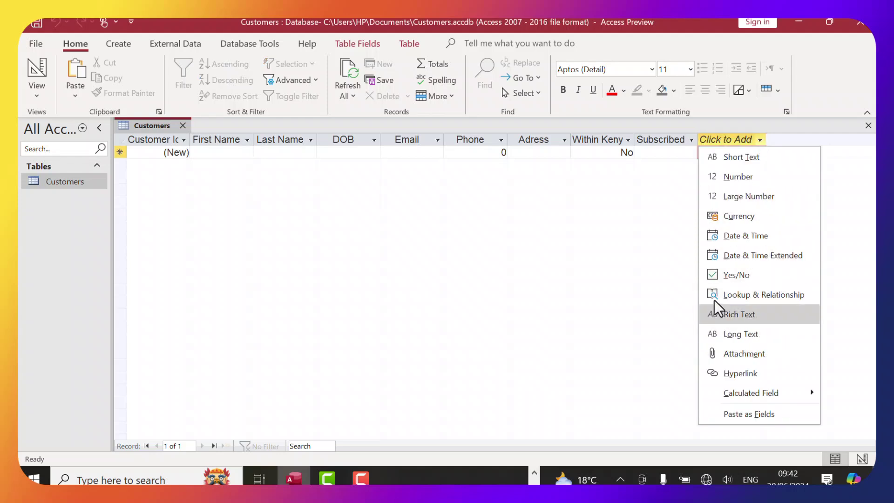
{"action": "key", "text": "Escape"}
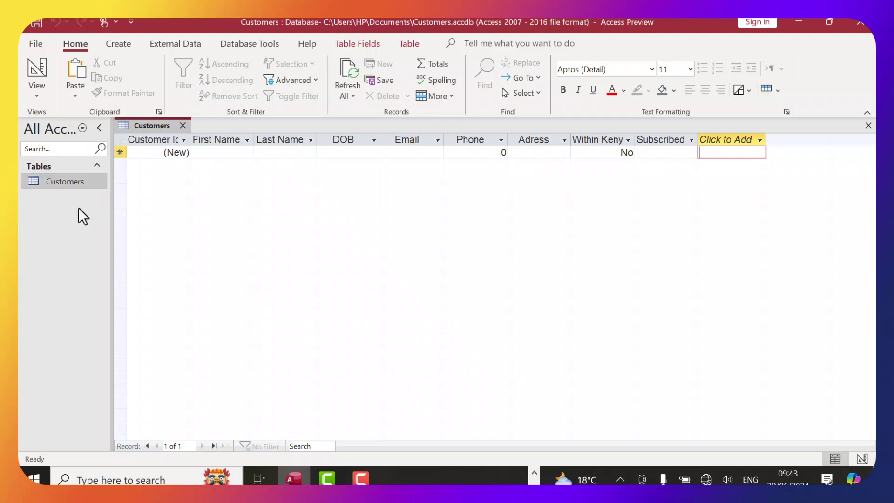
Step: Create a new table and open it in Design View, saving it as Orders
{"action": "left_click", "coordinate": [115, 43]}
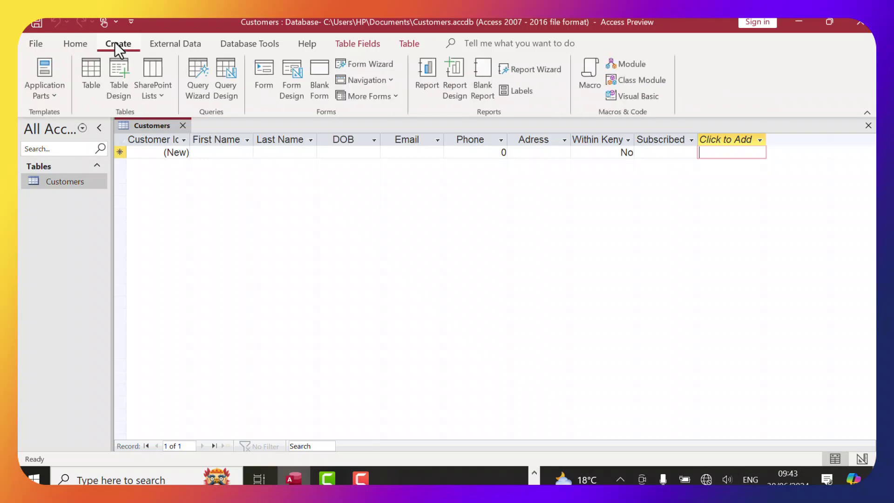
{"action": "left_click", "coordinate": [94, 86]}
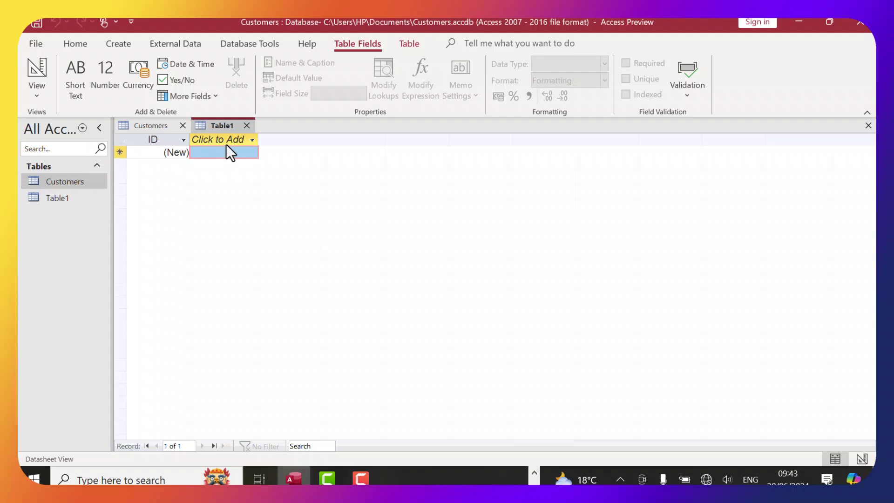
{"action": "left_click", "coordinate": [38, 97]}
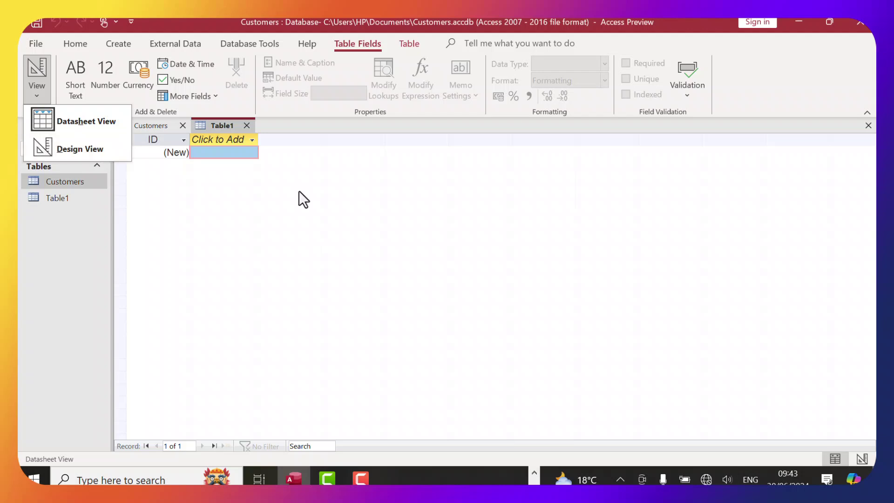
{"action": "left_click", "coordinate": [863, 458]}
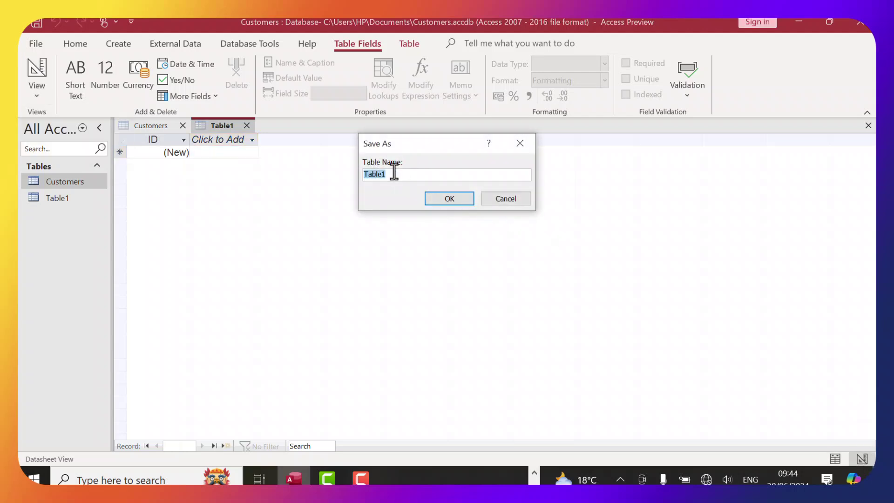
{"action": "type", "text": "Orders"}
{"action": "left_click", "coordinate": [442, 199]}
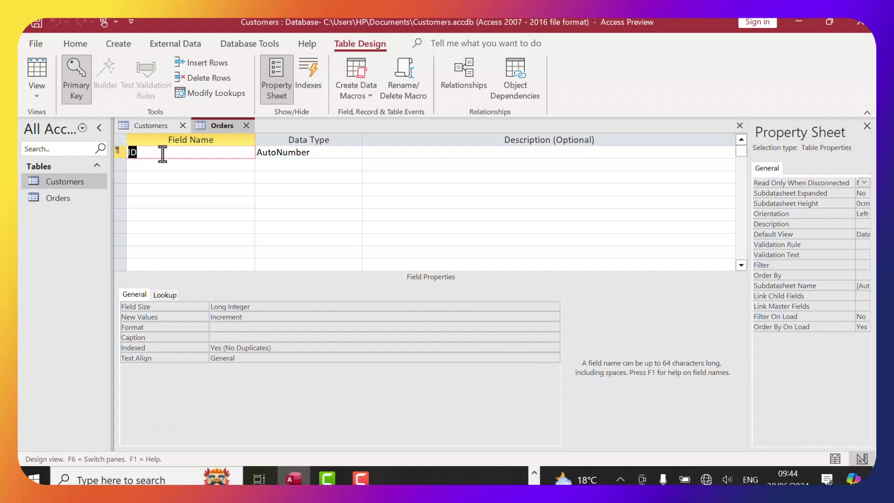
Step: Rename the Orders table's ID field to orderid and add the fields CustomerID, Units and Amount
{"action": "type", "text": "orderid"}
{"action": "key", "text": "Down"}
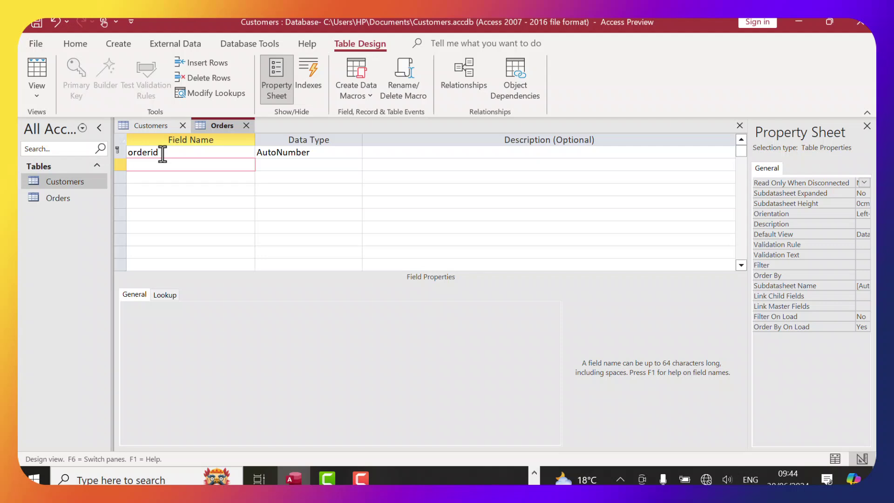
{"action": "type", "text": "CustomerID"}
{"action": "key", "text": "Down"}
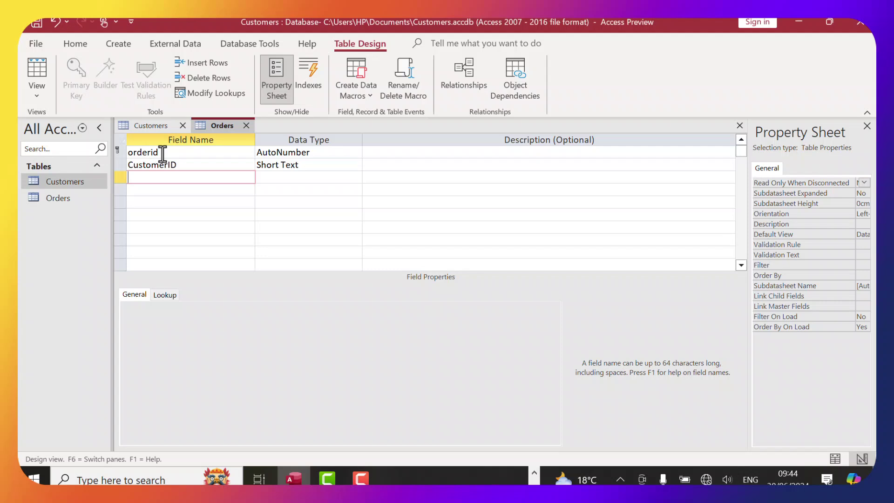
{"action": "type", "text": "Units"}
{"action": "key", "text": "Down"}
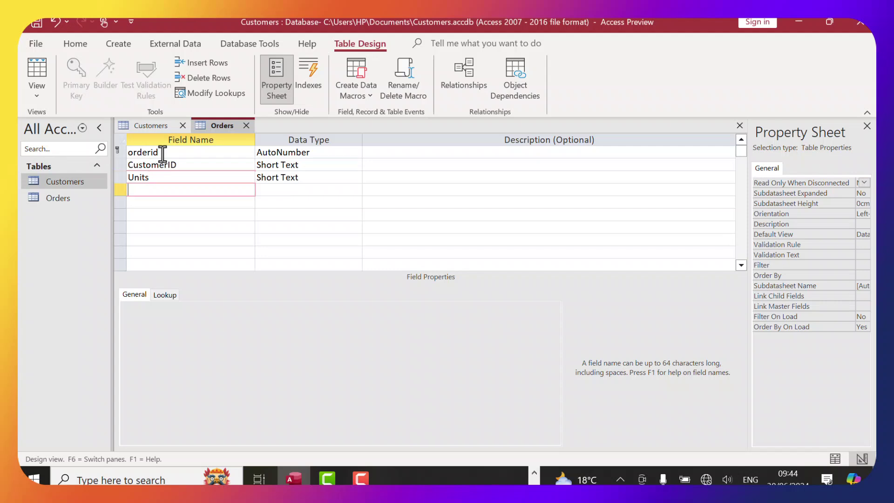
{"action": "type", "text": "Amount"}
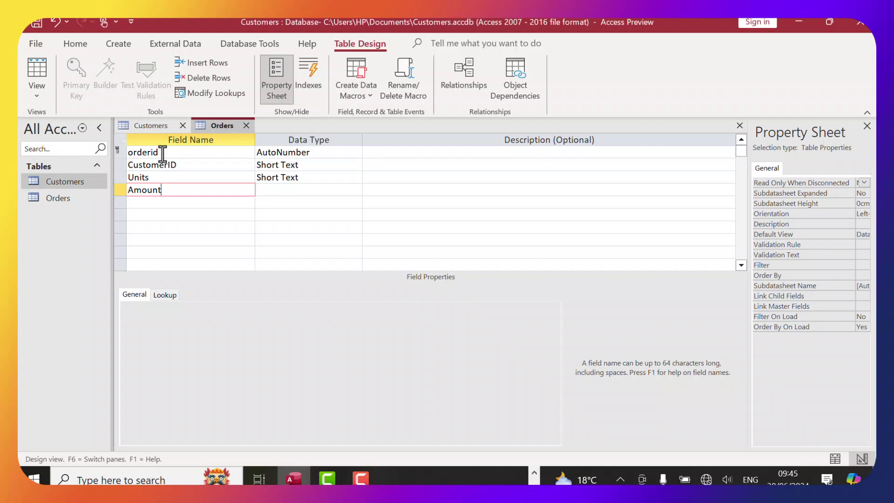
{"action": "left_click", "coordinate": [272, 191]}
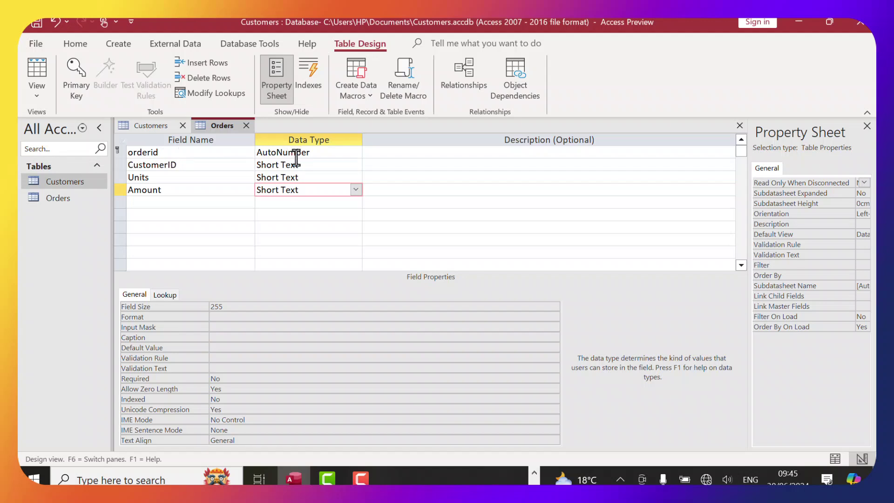
Step: Set the data type of the CustomerID and Units fields to Number
{"action": "left_click", "coordinate": [292, 166]}
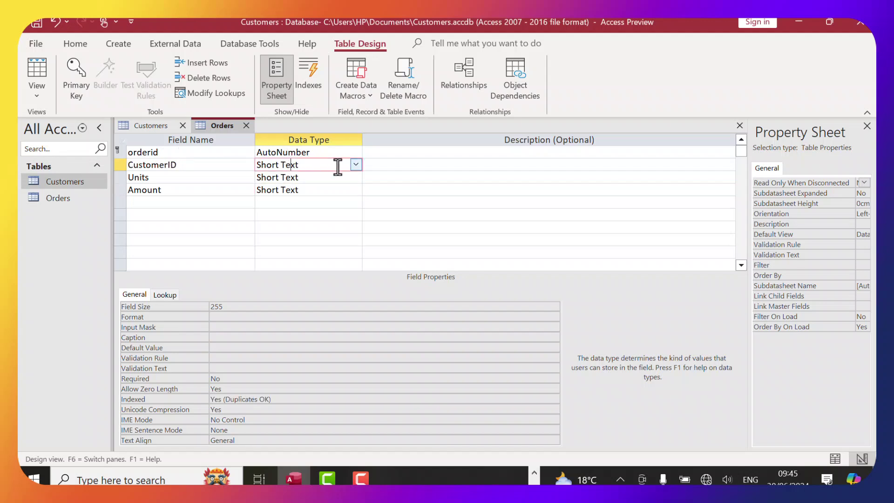
{"action": "left_click", "coordinate": [356, 166]}
{"action": "left_click", "coordinate": [284, 202]}
{"action": "left_click", "coordinate": [305, 179]}
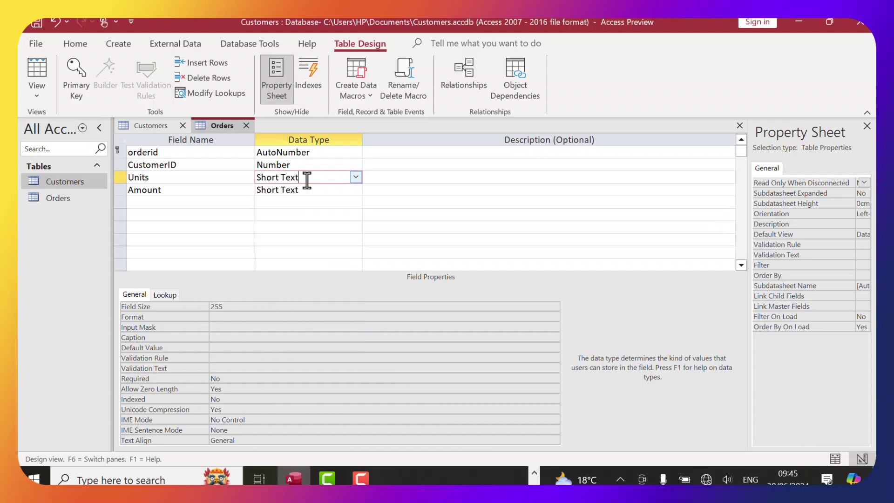
{"action": "left_click", "coordinate": [356, 174]}
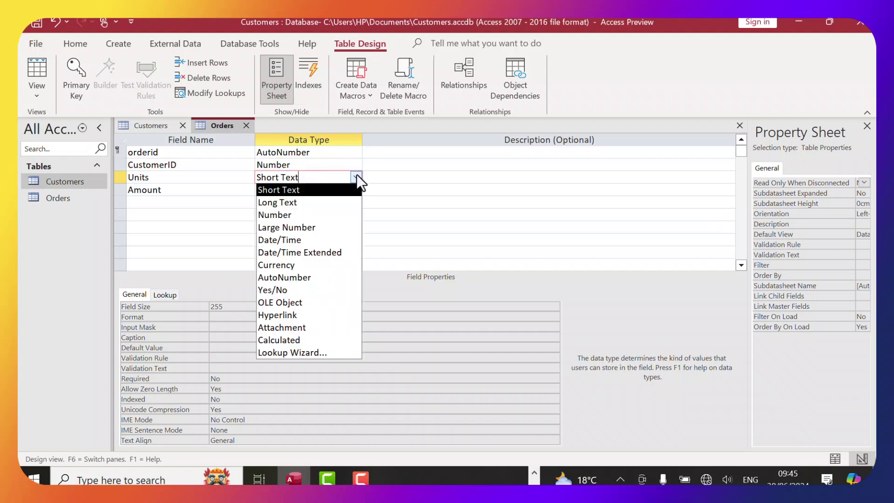
{"action": "left_click", "coordinate": [335, 213]}
Step: Set the Amount field's data type to Currency
{"action": "key", "text": "Down"}
{"action": "left_click", "coordinate": [357, 191]}
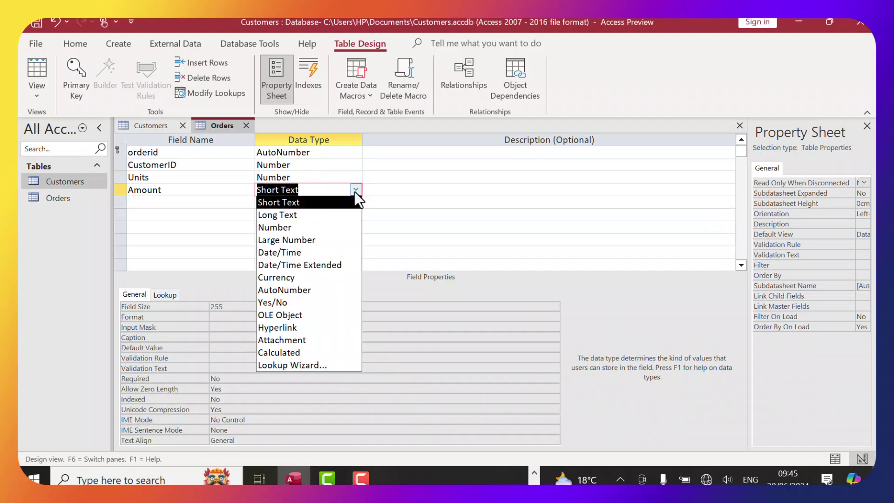
{"action": "left_click", "coordinate": [318, 277]}
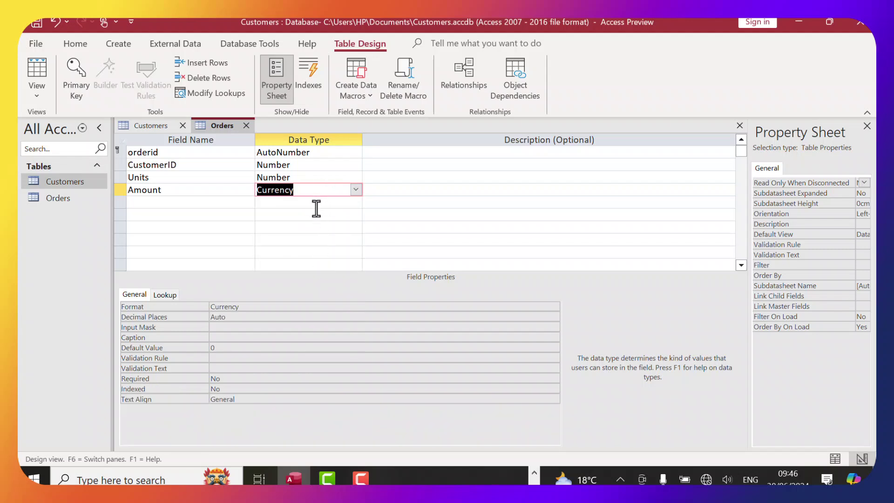
{"action": "left_click", "coordinate": [203, 215]}
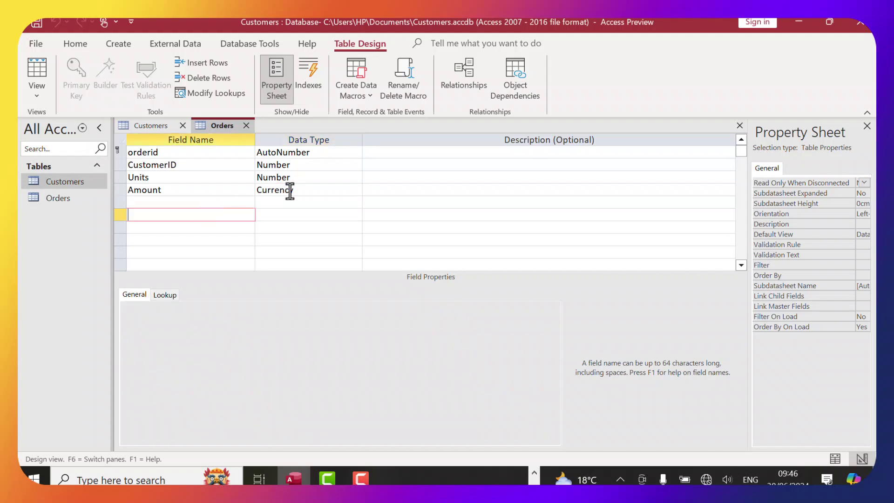
{"action": "left_click", "coordinate": [209, 205]}
Step: Try to change the Amount field's data type to Calculated with the expression [Units] * 4
{"action": "left_click", "coordinate": [273, 194]}
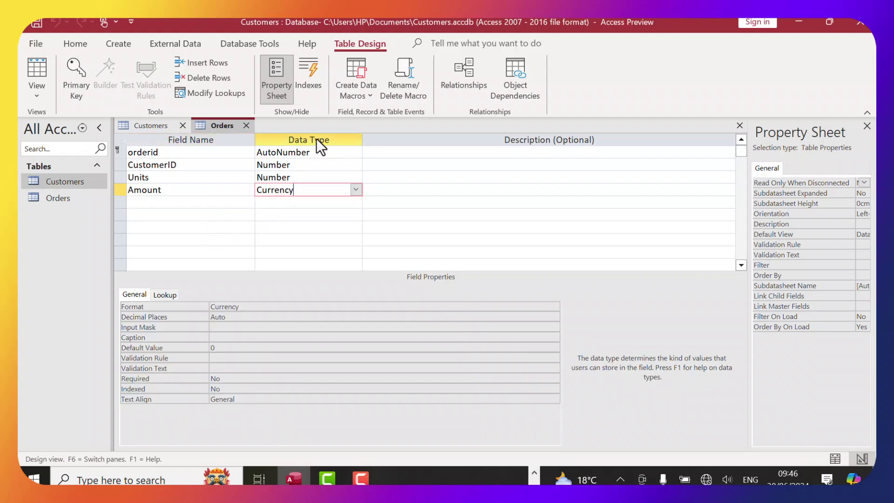
{"action": "left_click", "coordinate": [357, 190]}
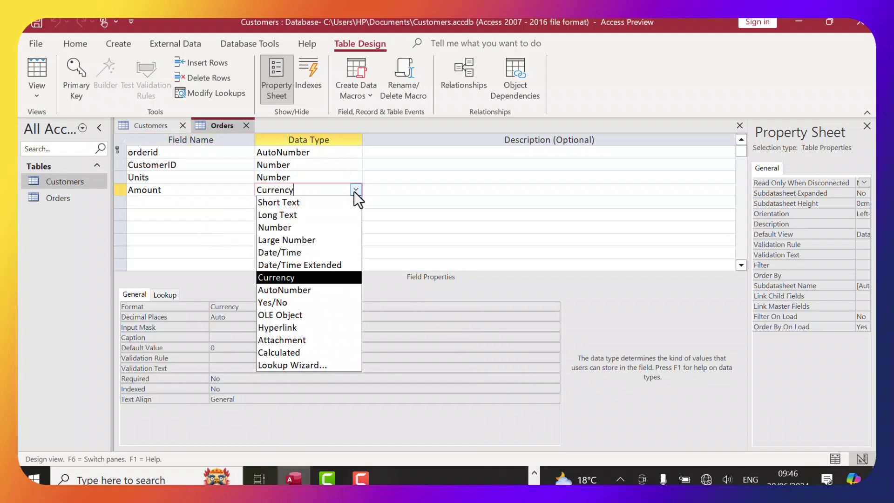
{"action": "left_click", "coordinate": [315, 352]}
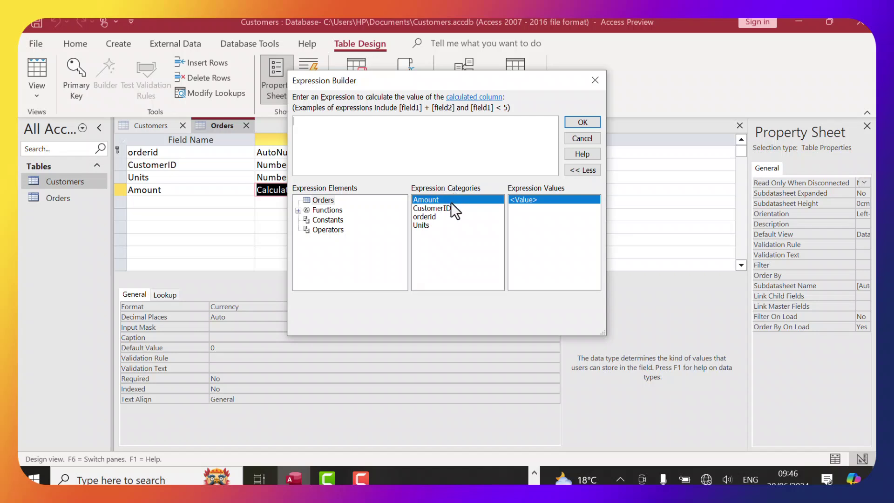
{"action": "double_click", "coordinate": [422, 225]}
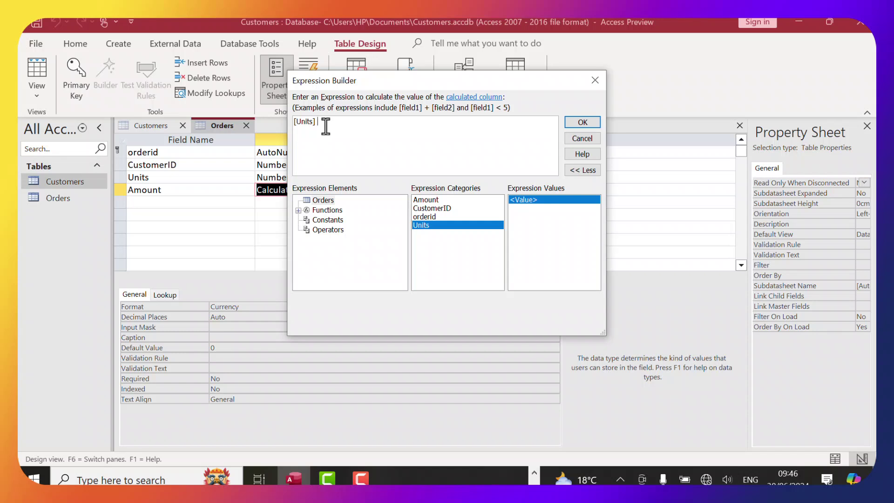
{"action": "type", "text": "* 4"}
{"action": "left_click", "coordinate": [582, 122]}
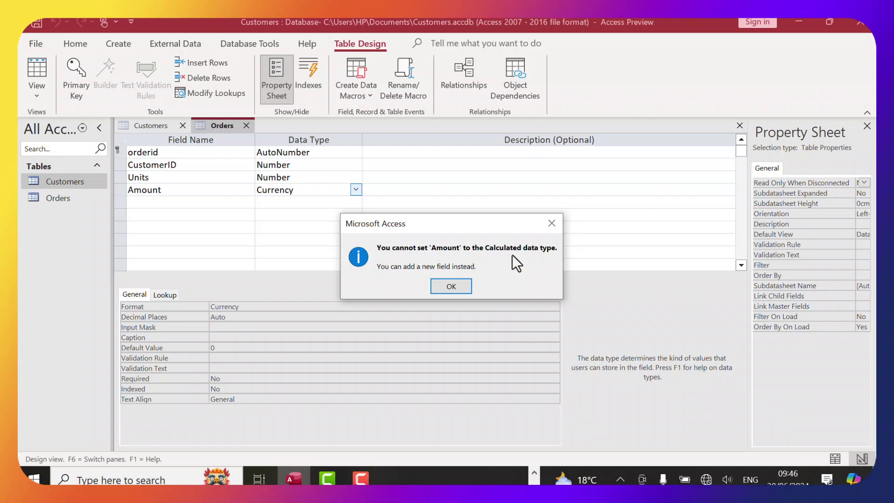
{"action": "left_click", "coordinate": [450, 286]}
Step: Delete the Amount field's row from the Orders table design
{"action": "left_click", "coordinate": [178, 189]}
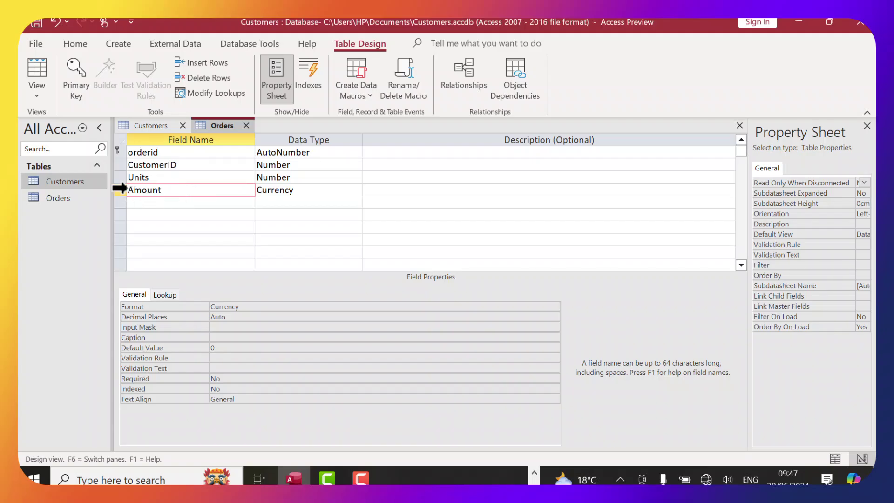
{"action": "left_click", "coordinate": [117, 190]}
{"action": "right_click", "coordinate": [117, 190]}
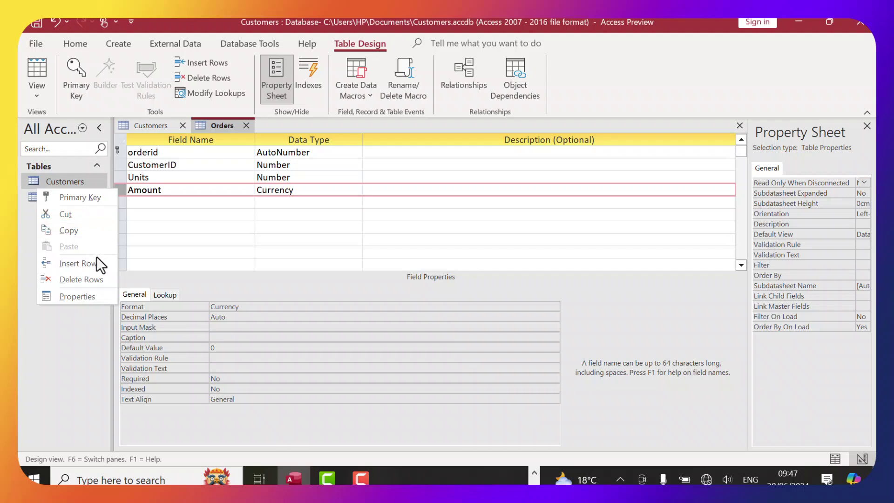
{"action": "left_click", "coordinate": [90, 280]}
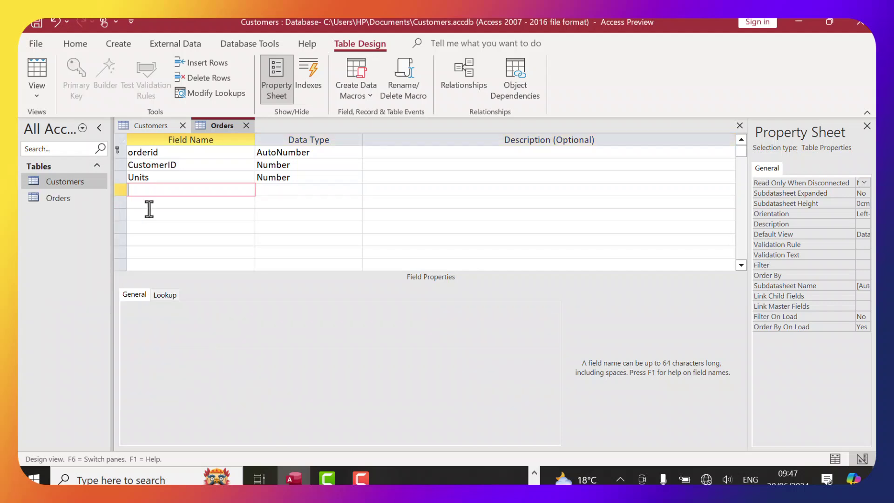
Step: Add a new Amount field to Orders with the Calculated data type and the expression [Units] * 4
{"action": "type", "text": "Amount"}
{"action": "left_click", "coordinate": [289, 189]}
{"action": "left_click", "coordinate": [356, 188]}
{"action": "left_click", "coordinate": [324, 350]}
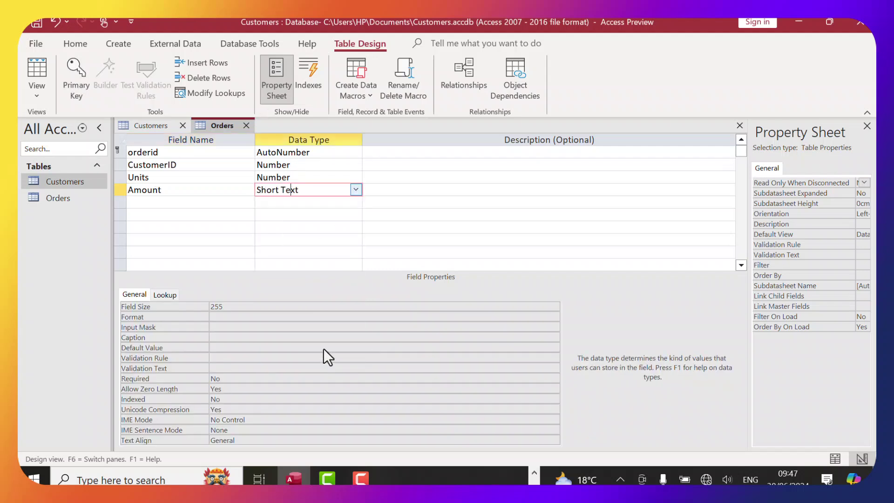
{"action": "double_click", "coordinate": [424, 225]}
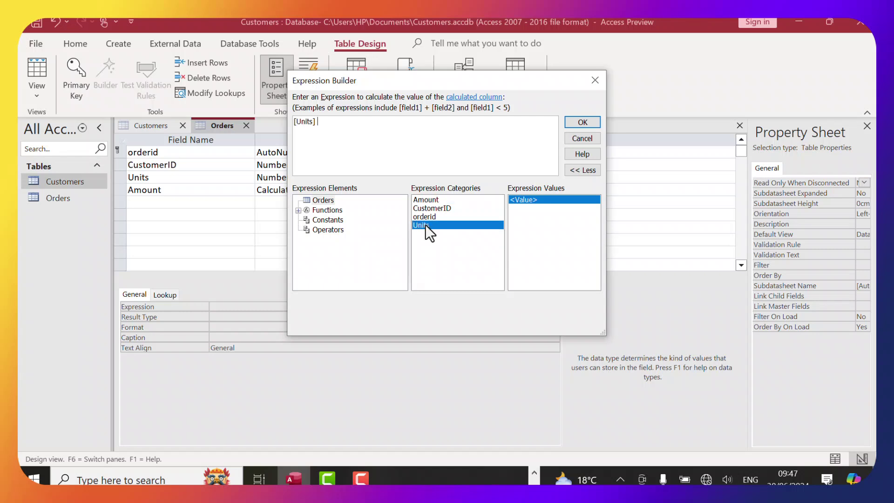
{"action": "type", "text": "* 4"}
{"action": "left_click", "coordinate": [582, 122]}
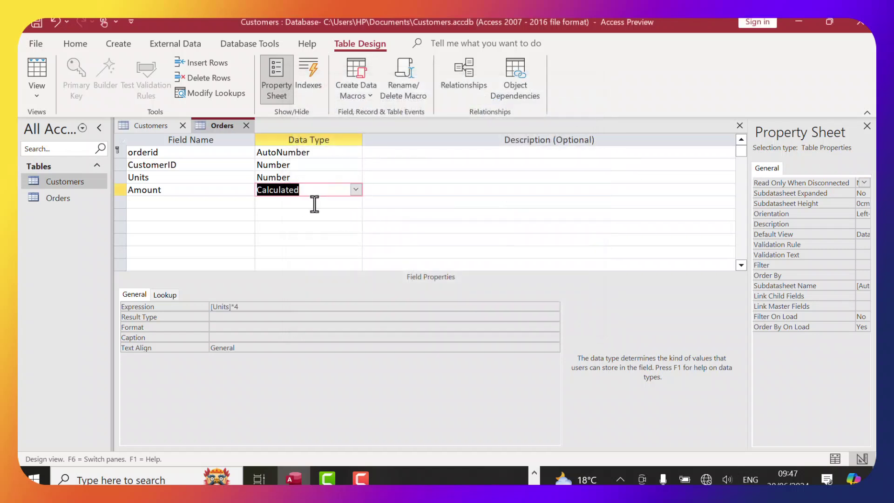
{"action": "left_click", "coordinate": [314, 201]}
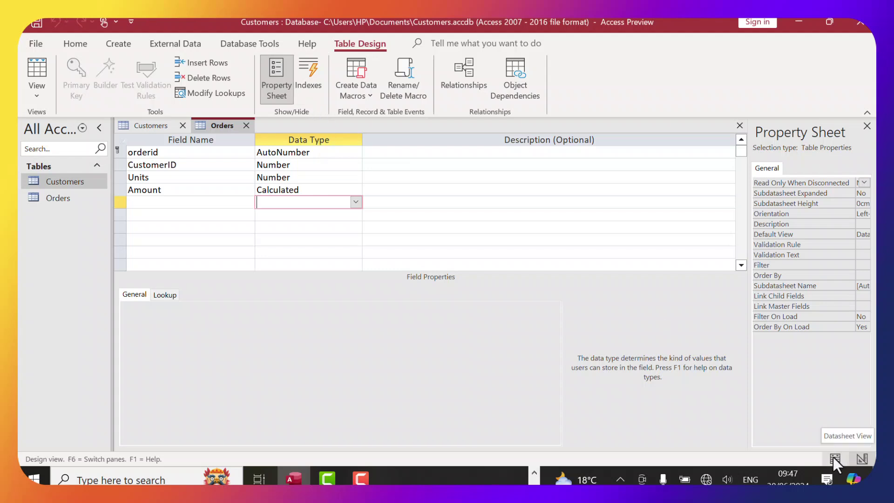
Step: Switch the Orders table to Datasheet View and bring up the Customers table
{"action": "left_click", "coordinate": [32, 96]}
{"action": "left_click", "coordinate": [71, 124]}
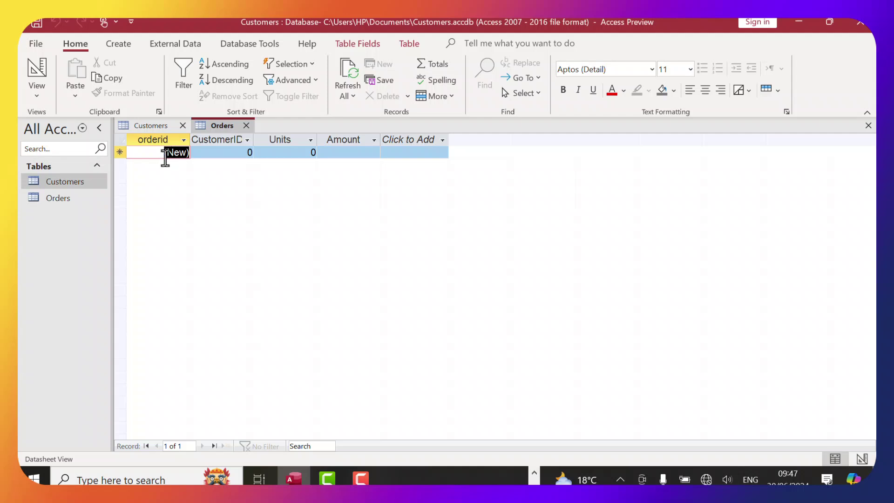
{"action": "left_click", "coordinate": [73, 182]}
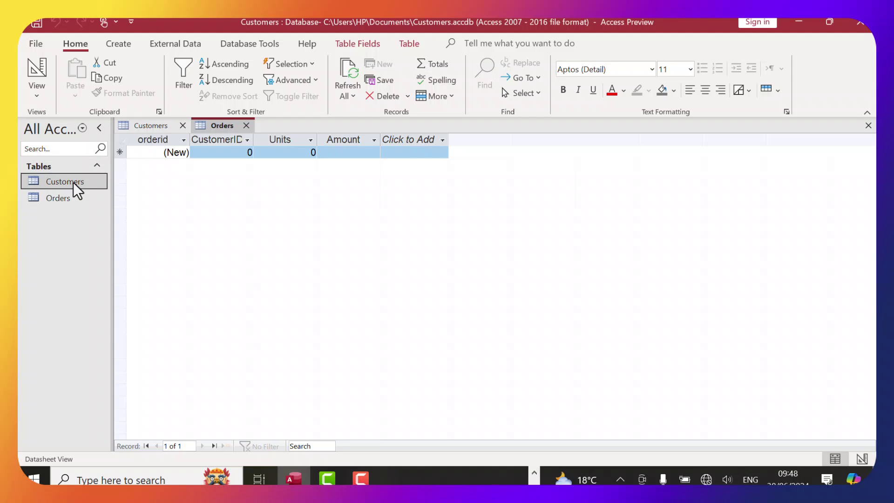
{"action": "double_click", "coordinate": [74, 180]}
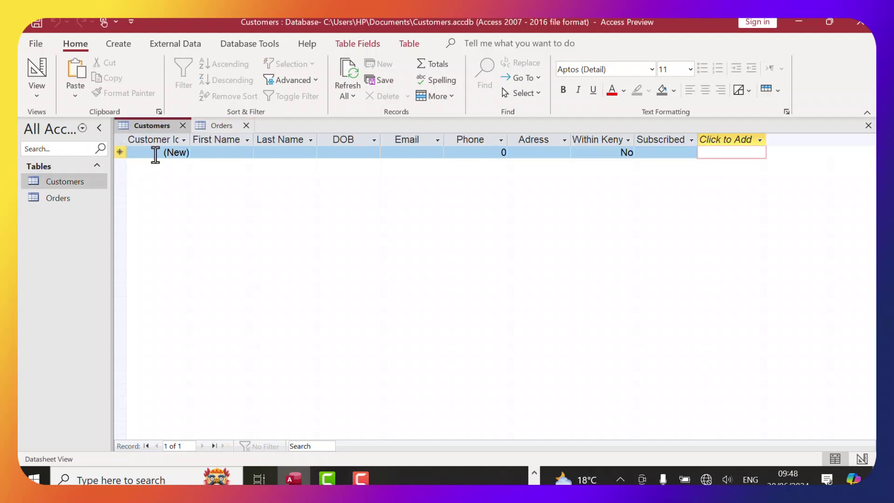
Step: Start the first Customers record with the customer's first name, last name and date of birth
{"action": "left_click", "coordinate": [215, 153]}
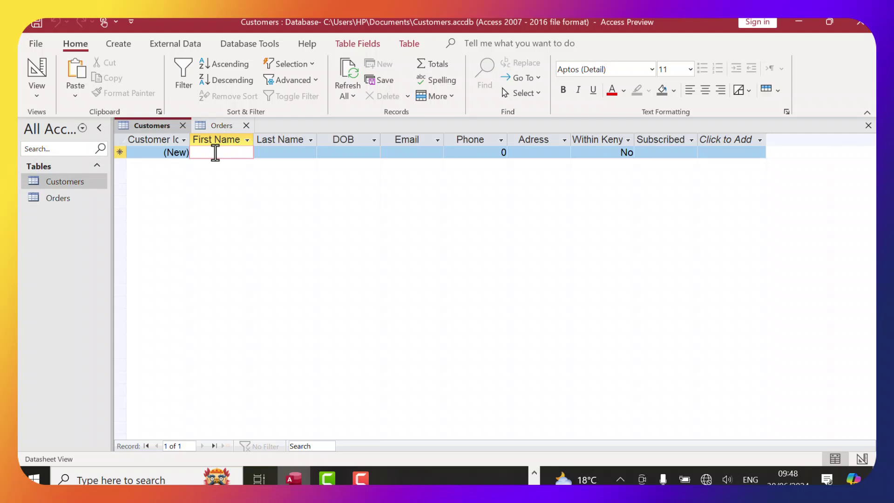
{"action": "type", "text": "J"}
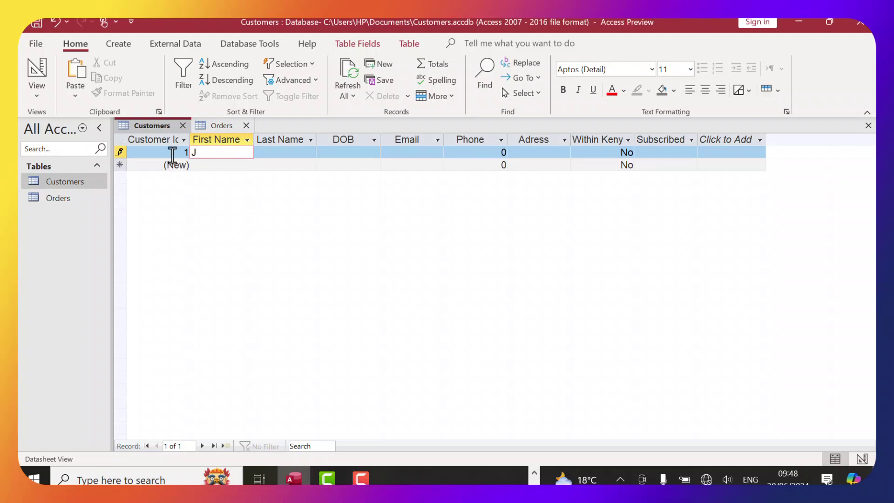
{"action": "left_click", "coordinate": [277, 153]}
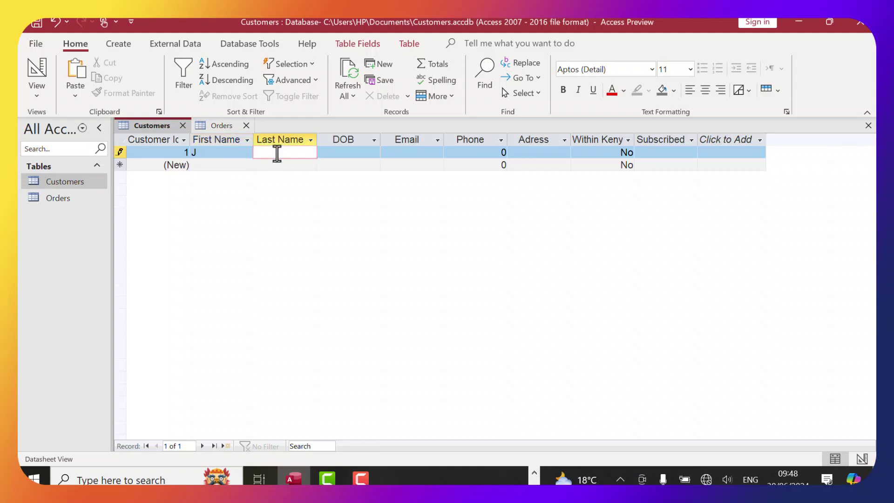
{"action": "type", "text": "M"}
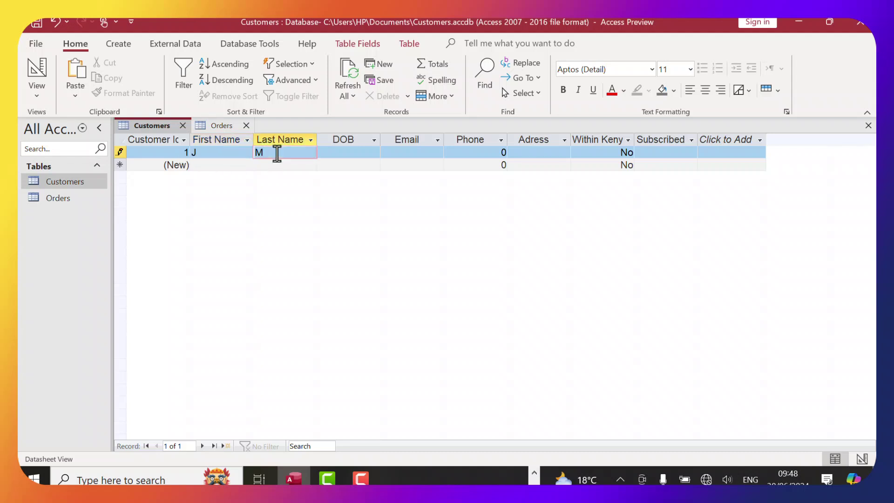
{"action": "key", "text": "Tab"}
{"action": "left_click", "coordinate": [386, 153]}
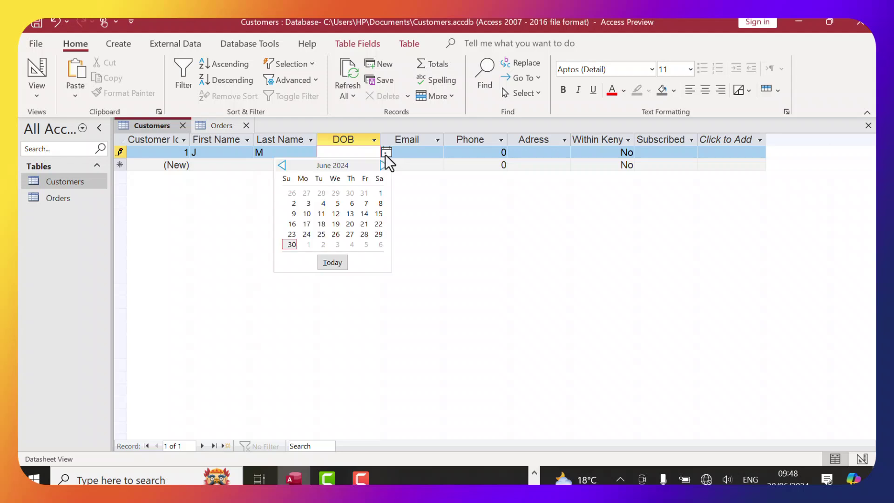
{"action": "left_click", "coordinate": [333, 262]}
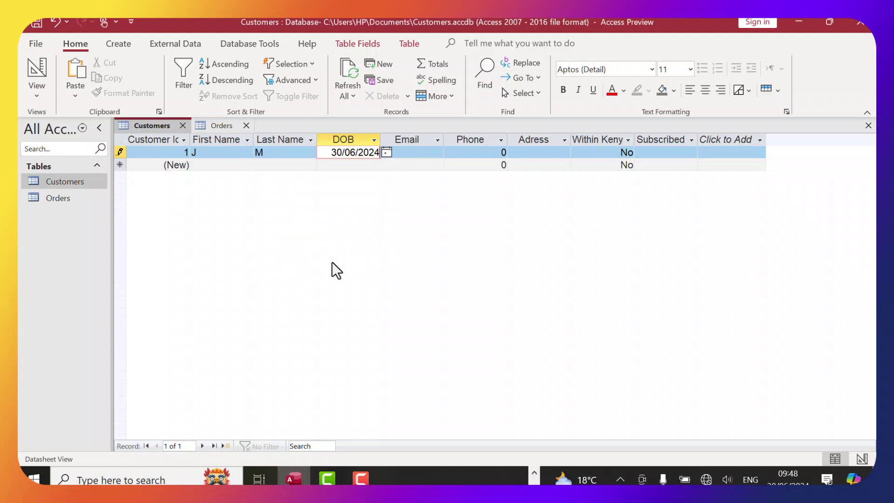
Step: Enter the customer's e-mail and phone number in the first Customers record
{"action": "left_click", "coordinate": [405, 153]}
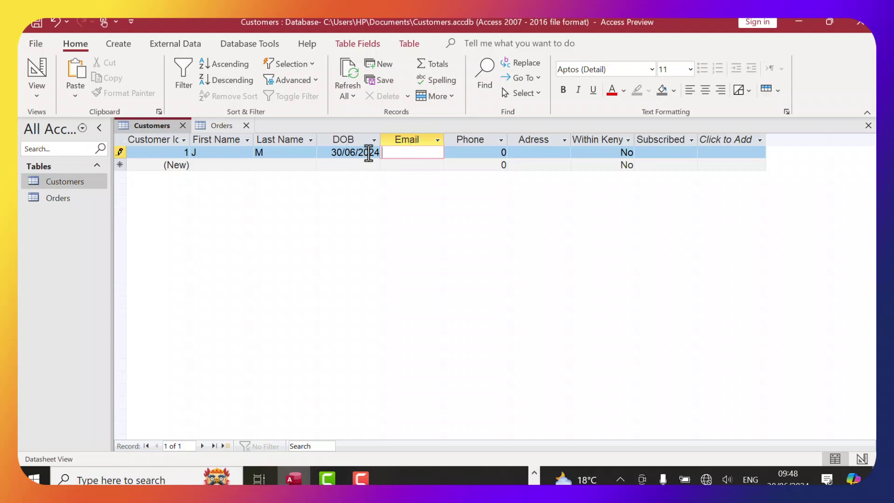
{"action": "double_click", "coordinate": [368, 152]}
{"action": "left_click", "coordinate": [399, 153]}
{"action": "type", "text": "j@j"}
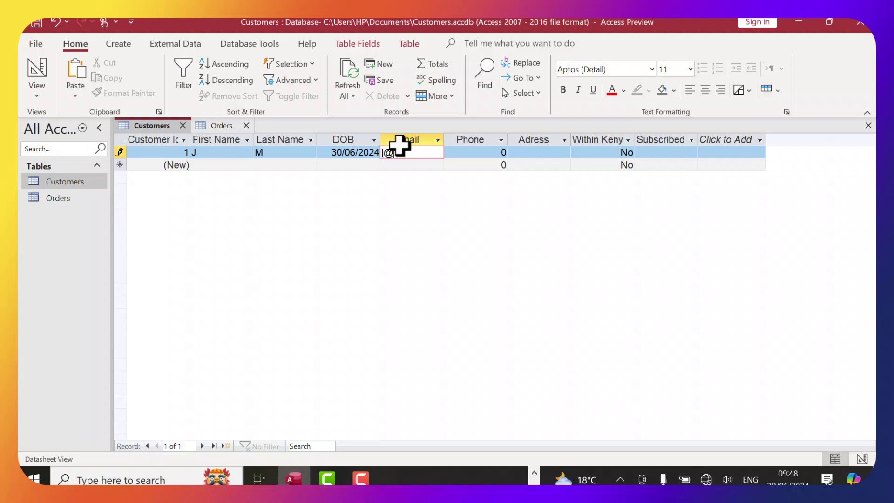
{"action": "type", "text": ".com"}
{"action": "left_click", "coordinate": [456, 153]}
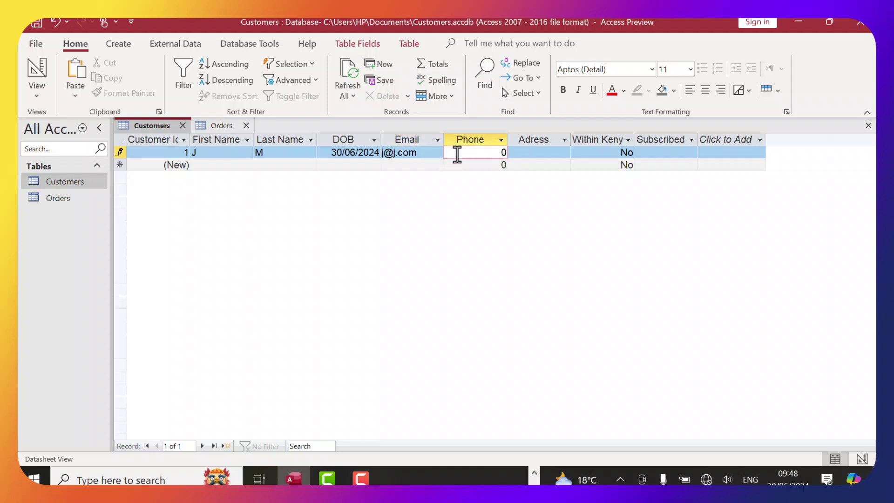
{"action": "type", "text": "7"}
{"action": "key", "text": "Delete"}
{"action": "type", "text": "236633"}
Step: Fill in the customer's address and set Within Kenya to Yes in the first record
{"action": "left_click", "coordinate": [532, 155]}
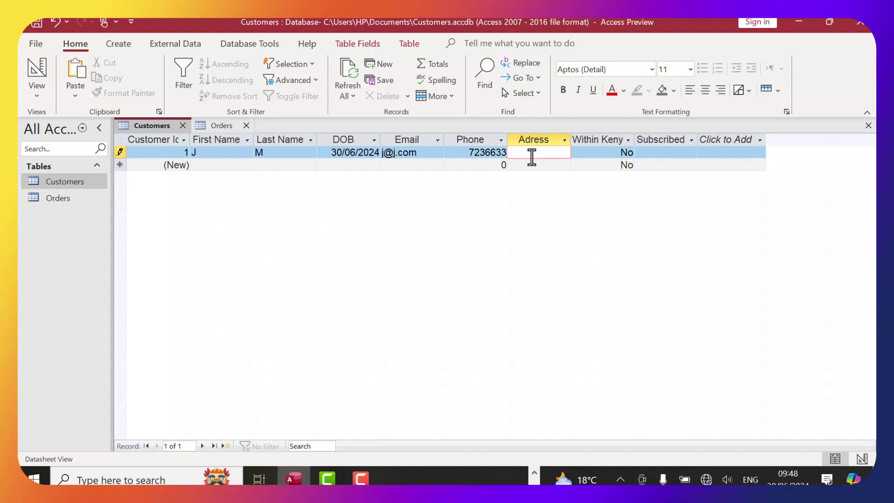
{"action": "type", "text": "23 Avenue"}
{"action": "left_click", "coordinate": [624, 154]}
{"action": "left_click", "coordinate": [626, 153]}
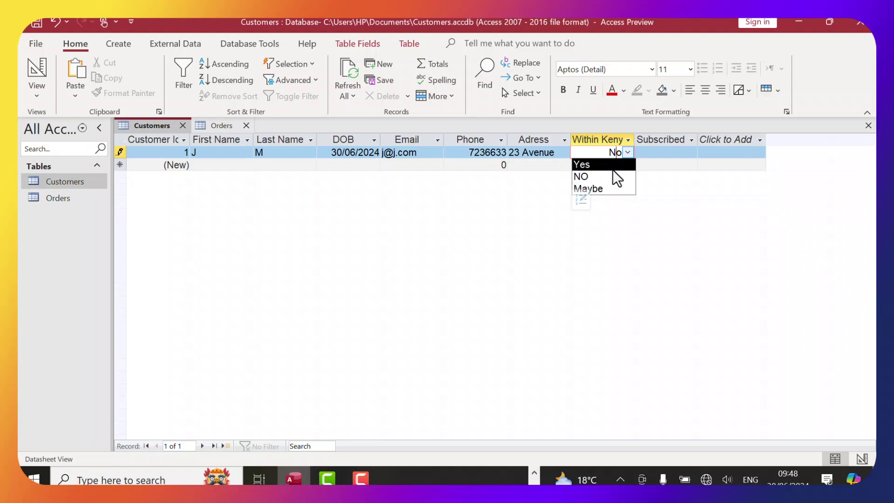
{"action": "left_click", "coordinate": [611, 168]}
Step: Set Subscribed to Yes in the first Customers record using its lookup list
{"action": "left_click", "coordinate": [666, 153]}
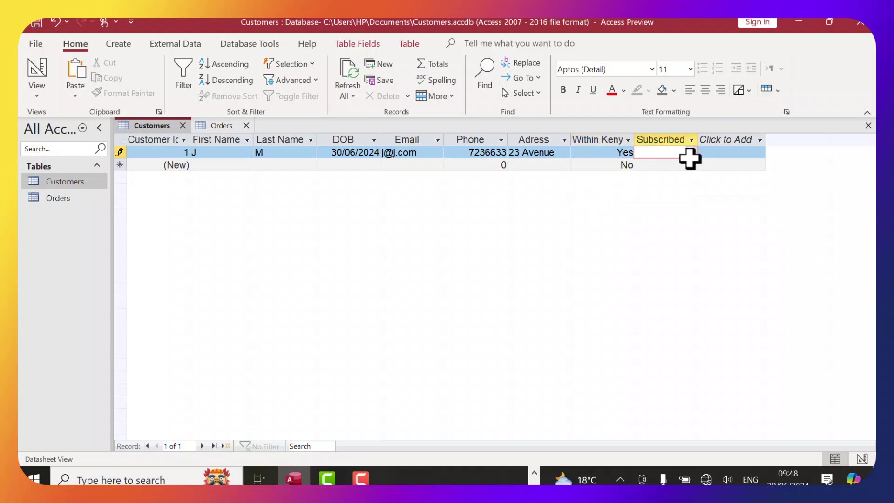
{"action": "left_click", "coordinate": [691, 152]}
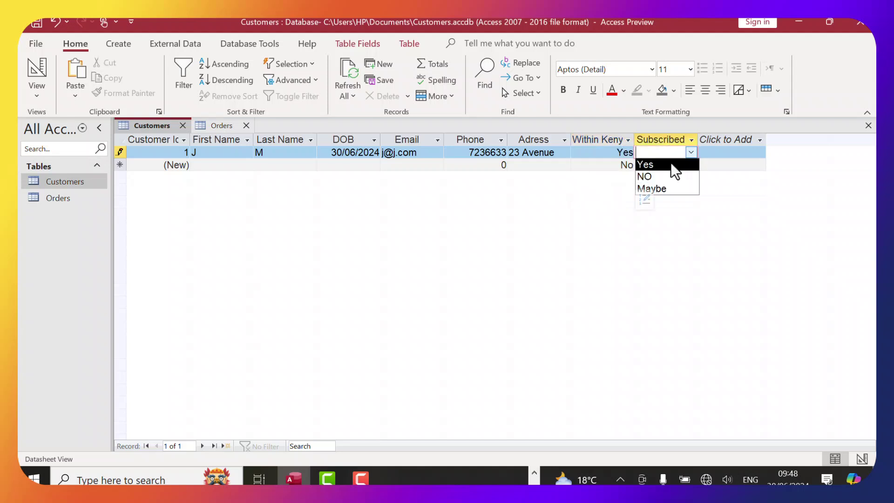
{"action": "left_click", "coordinate": [670, 163]}
{"action": "left_click", "coordinate": [691, 152]}
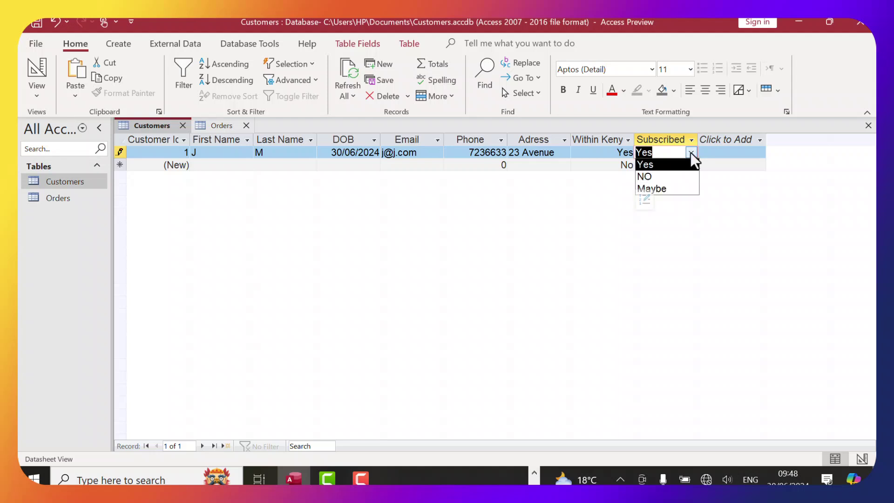
{"action": "left_click", "coordinate": [691, 152]}
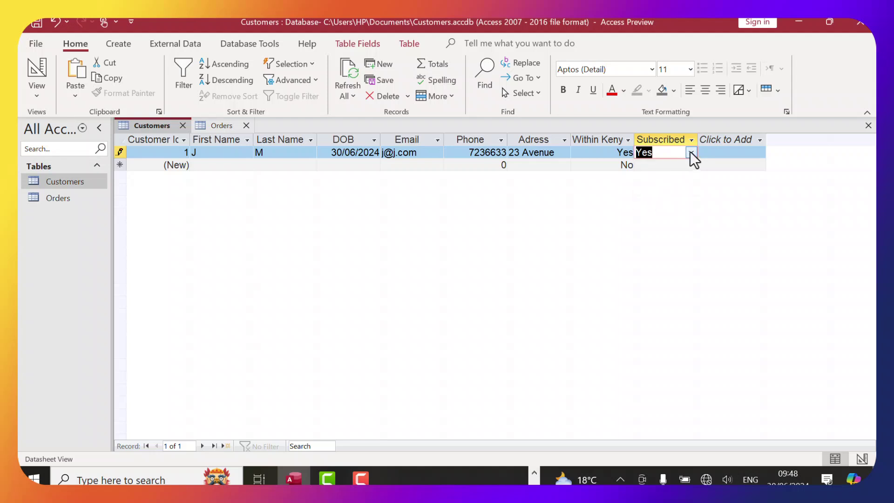
Step: Open the Customers table in Design View and change the Subscribed field's data type to Yes/No
{"action": "left_click", "coordinate": [661, 140]}
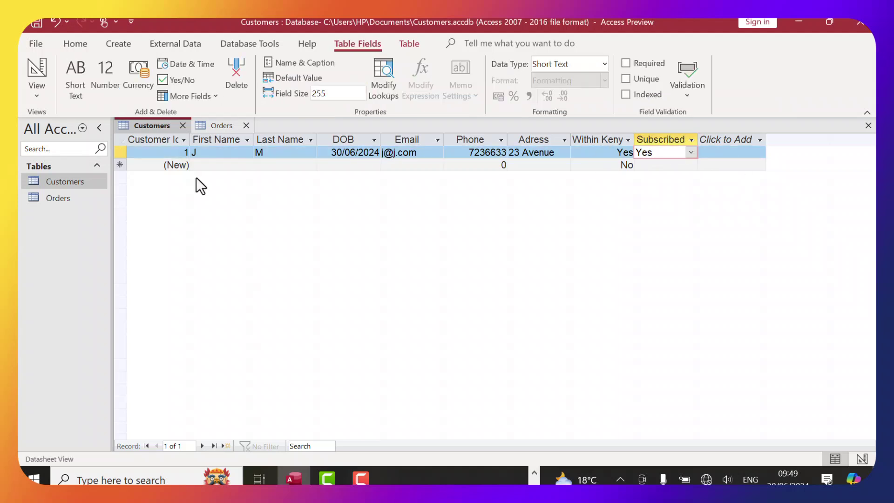
{"action": "key", "text": "ctrl+period"}
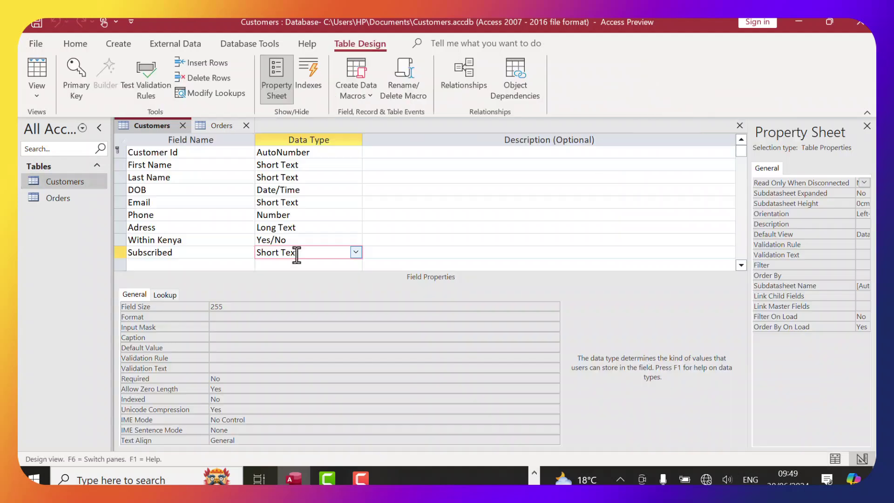
{"action": "left_click", "coordinate": [355, 252]}
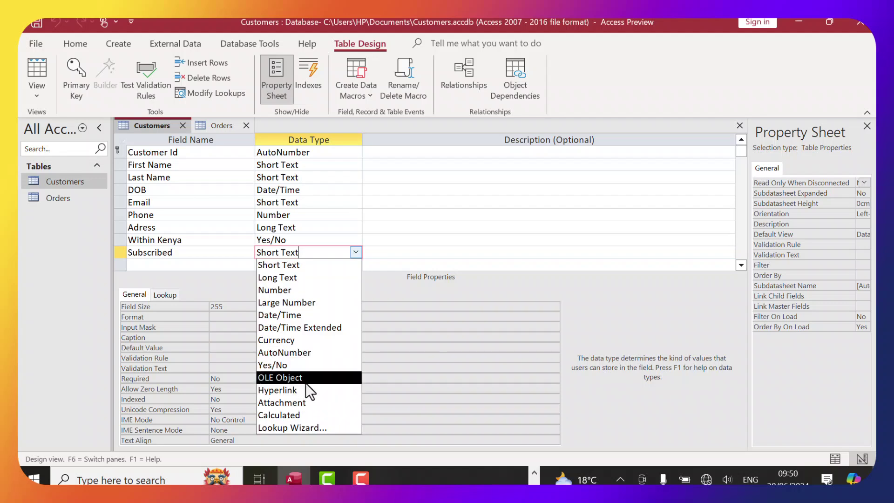
{"action": "left_click", "coordinate": [303, 366]}
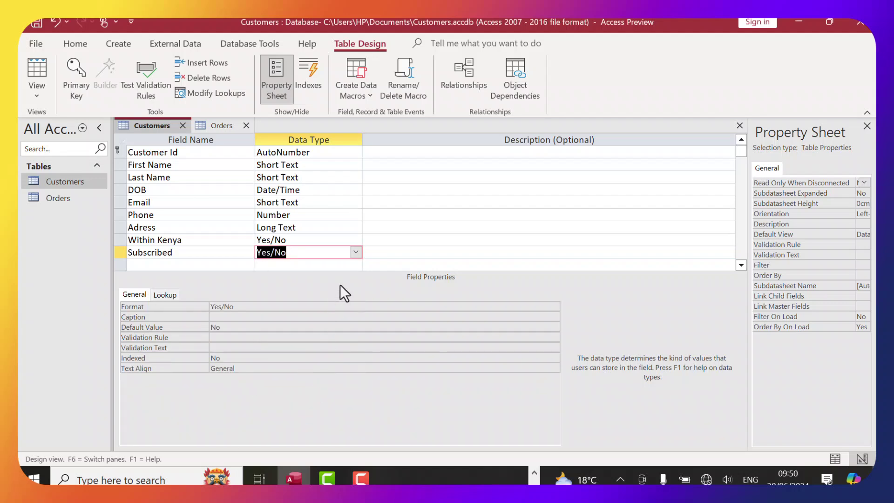
{"action": "left_click", "coordinate": [391, 252]}
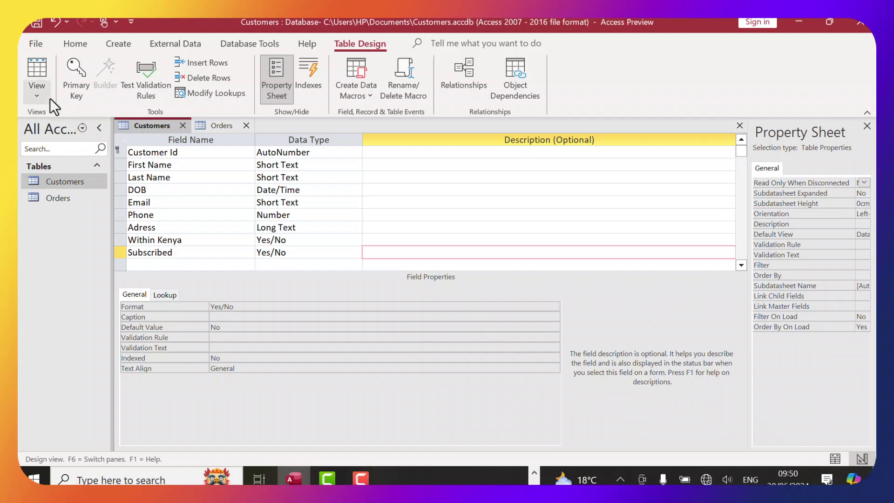
Step: Save the Customers design and switch to Datasheet View, accepting possible data loss, and reselect Yes for Within Kenya in the first record
{"action": "left_click", "coordinate": [36, 94]}
{"action": "left_click", "coordinate": [84, 134]}
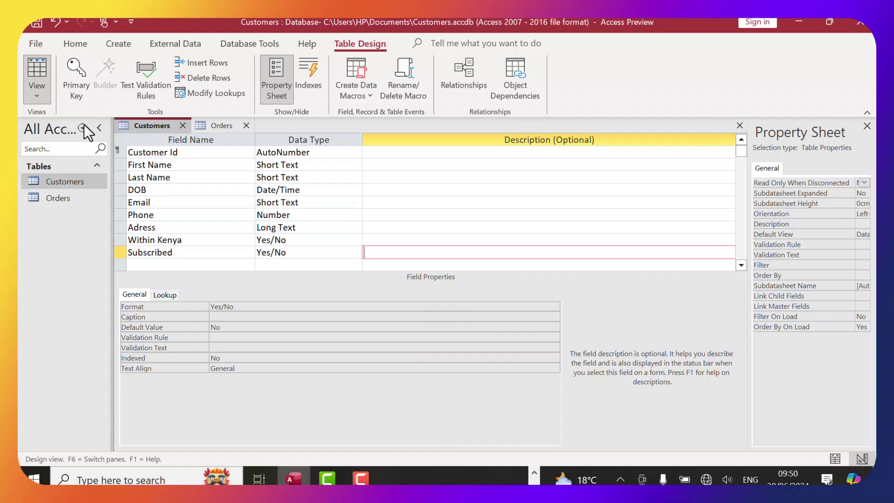
{"action": "left_click", "coordinate": [437, 289]}
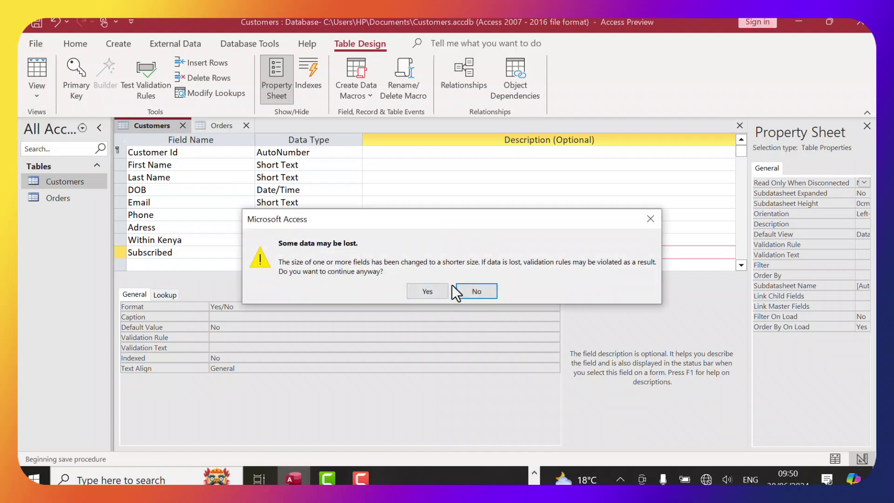
{"action": "left_click", "coordinate": [427, 291]}
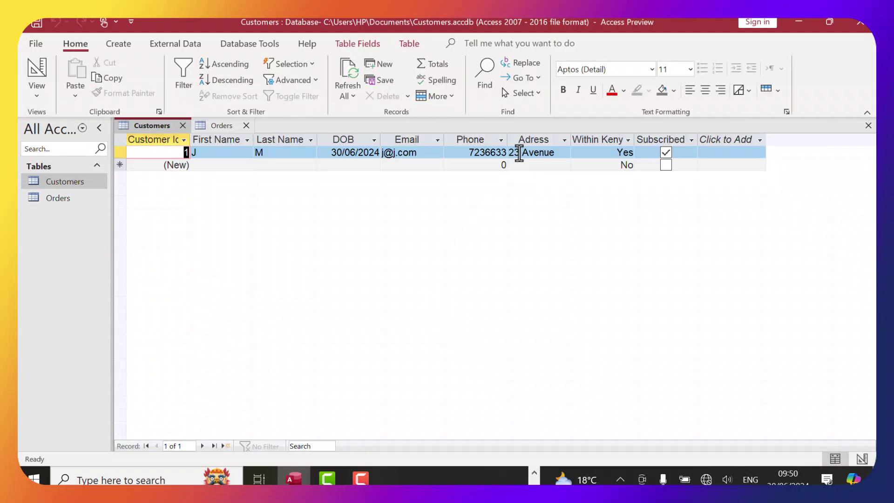
{"action": "left_click", "coordinate": [627, 154]}
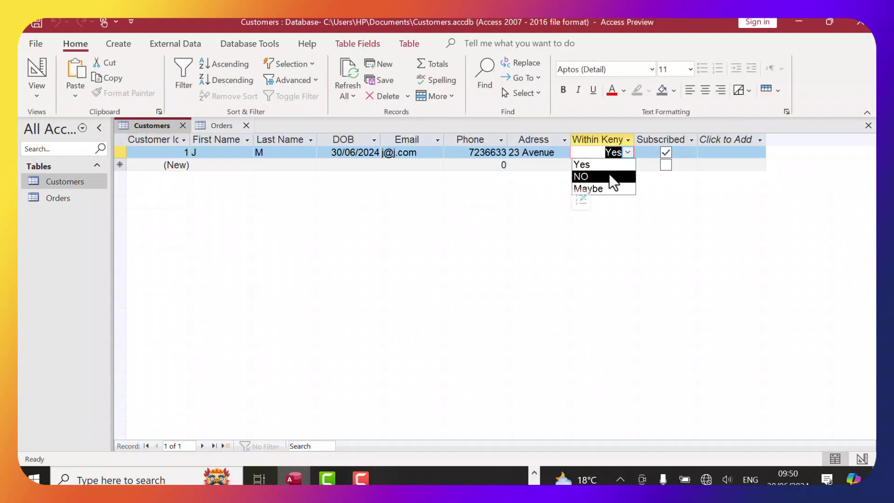
{"action": "left_click", "coordinate": [610, 166]}
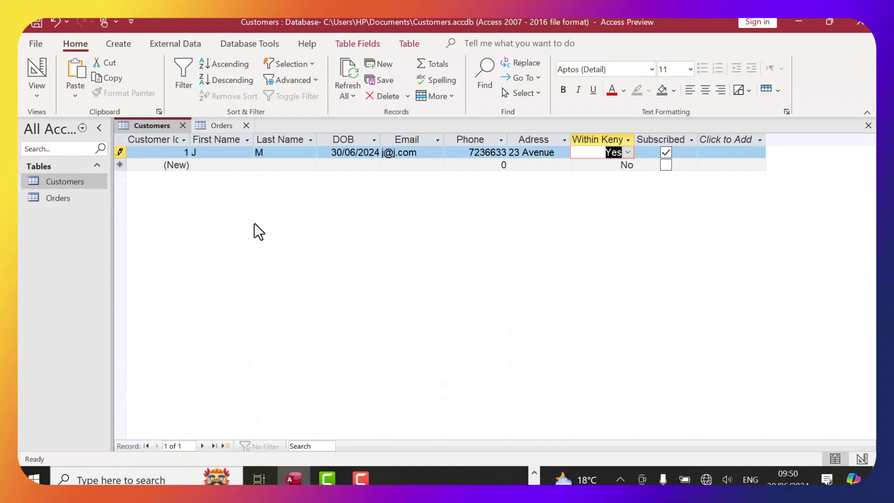
Step: Start a second Customers record with the customer's first name, last name and date of birth
{"action": "left_click", "coordinate": [207, 165]}
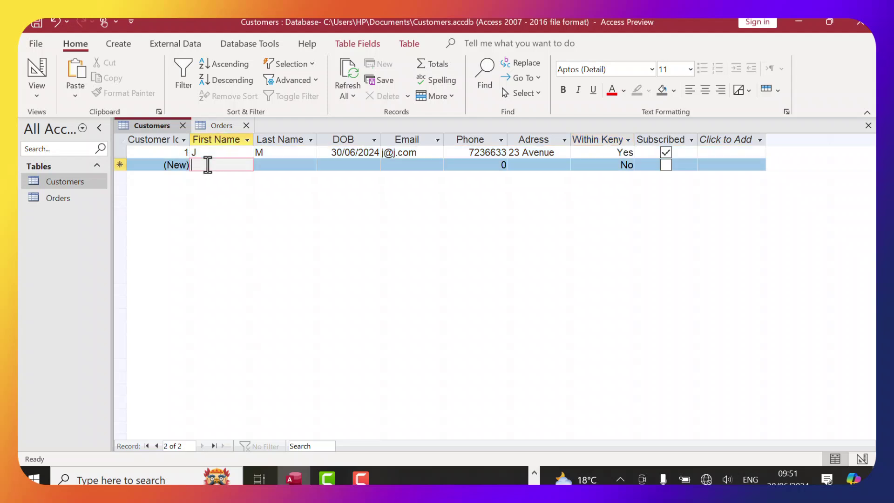
{"action": "type", "text": "M"}
{"action": "key", "text": "Tab"}
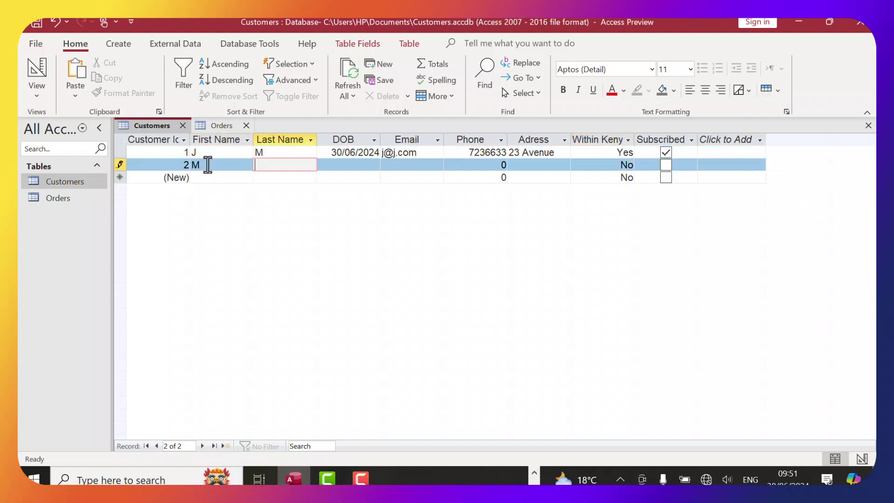
{"action": "type", "text": "W"}
{"action": "key", "text": "Tab"}
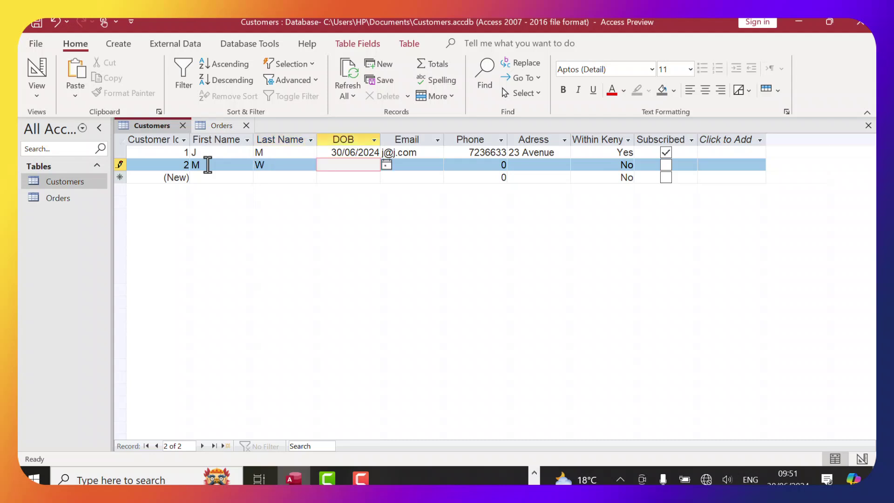
{"action": "left_click", "coordinate": [386, 164]}
{"action": "left_click", "coordinate": [332, 273]}
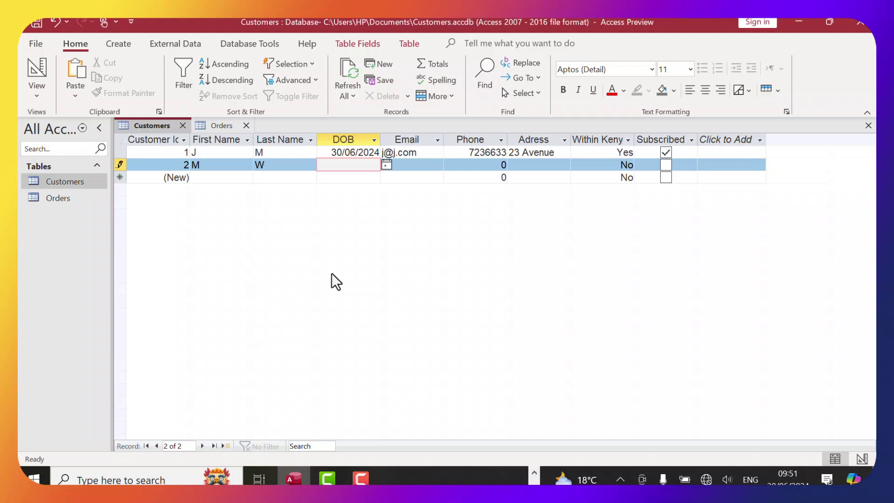
Step: Enter the customer's e-mail and phone number in the second Customers record
{"action": "left_click", "coordinate": [402, 165]}
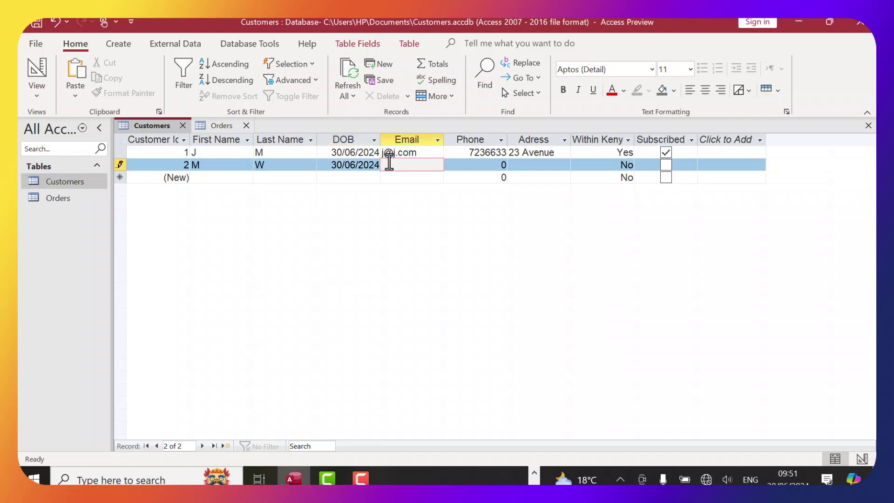
{"action": "type", "text": "m@m.com"}
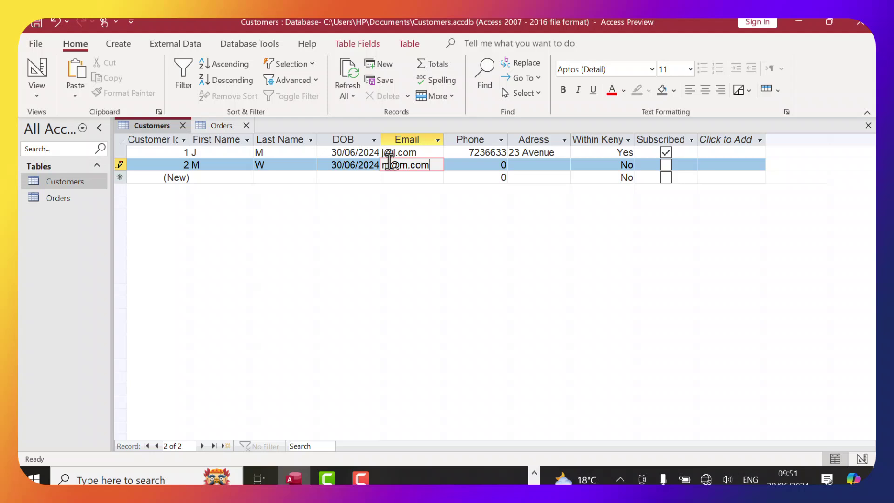
{"action": "left_click", "coordinate": [496, 166]}
{"action": "type", "text": "776633"}
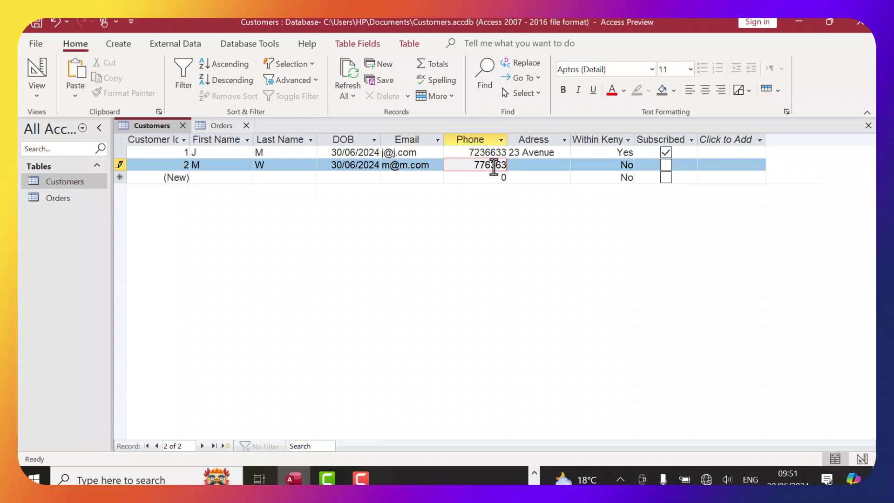
Step: Fill in the customer's address and set Within Kenya to Yes in the second record
{"action": "left_click", "coordinate": [535, 166]}
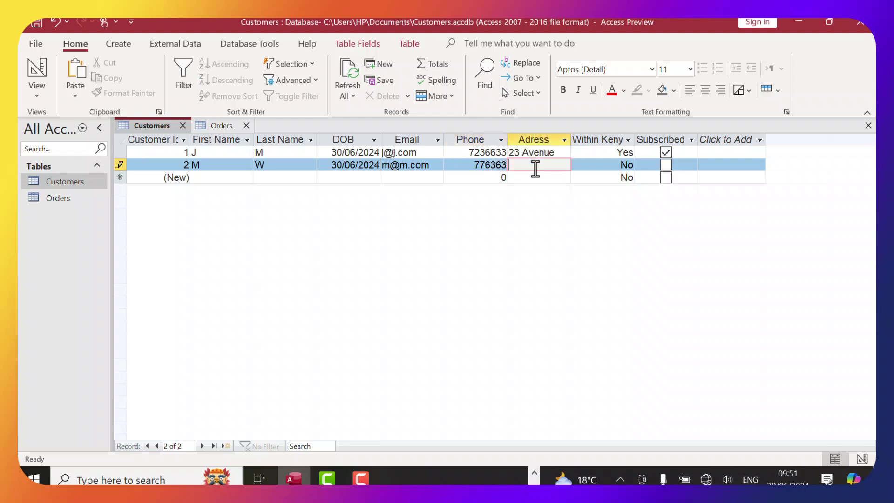
{"action": "type", "text": "24 Avenue"}
{"action": "left_click", "coordinate": [627, 165]}
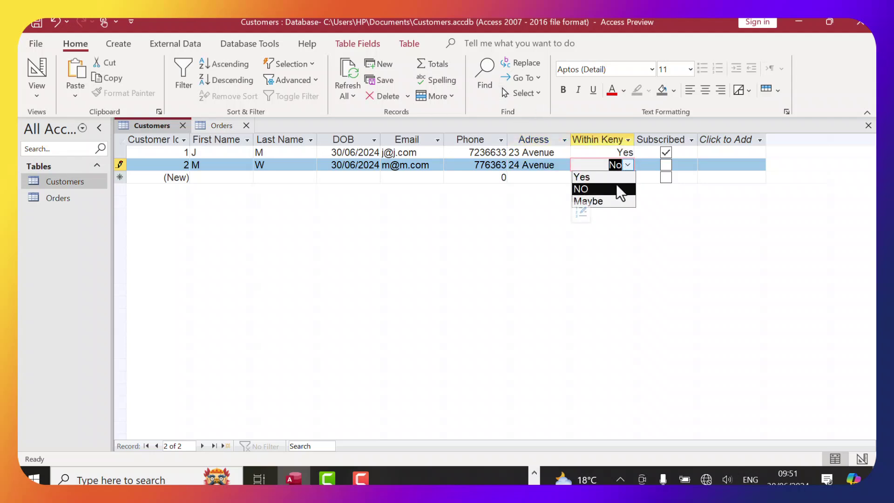
{"action": "left_click", "coordinate": [616, 181]}
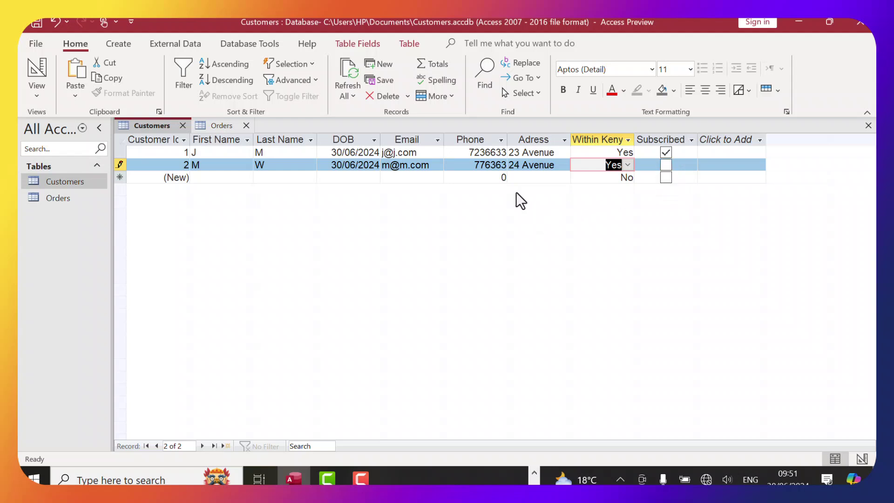
{"action": "key", "text": "Tab"}
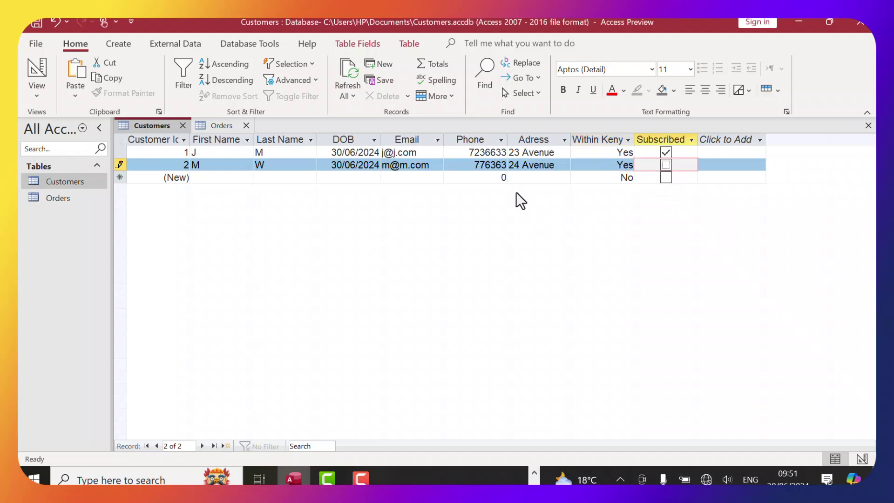
Step: Look at the Orders table's datasheet and return to the Customers table
{"action": "double_click", "coordinate": [65, 199]}
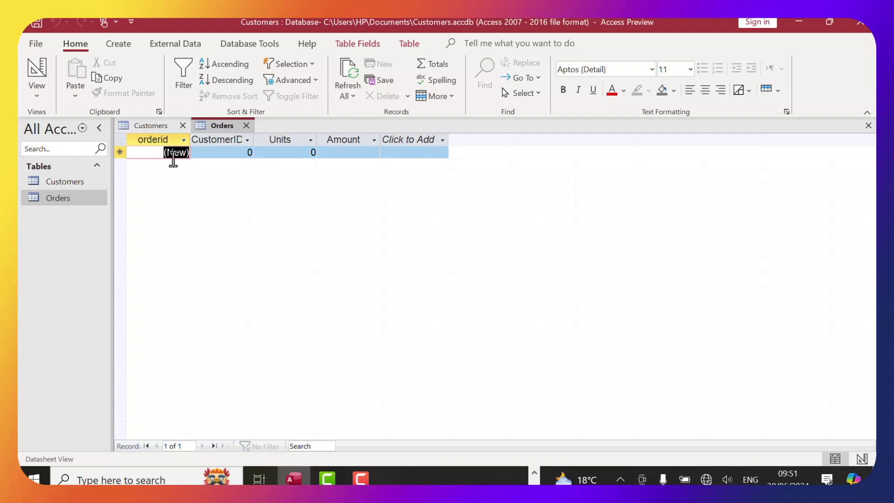
{"action": "left_click", "coordinate": [66, 183]}
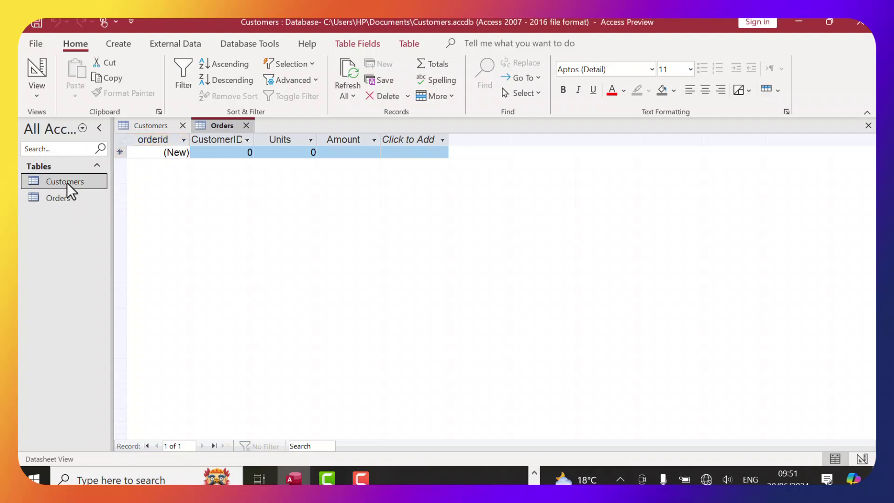
{"action": "double_click", "coordinate": [66, 183]}
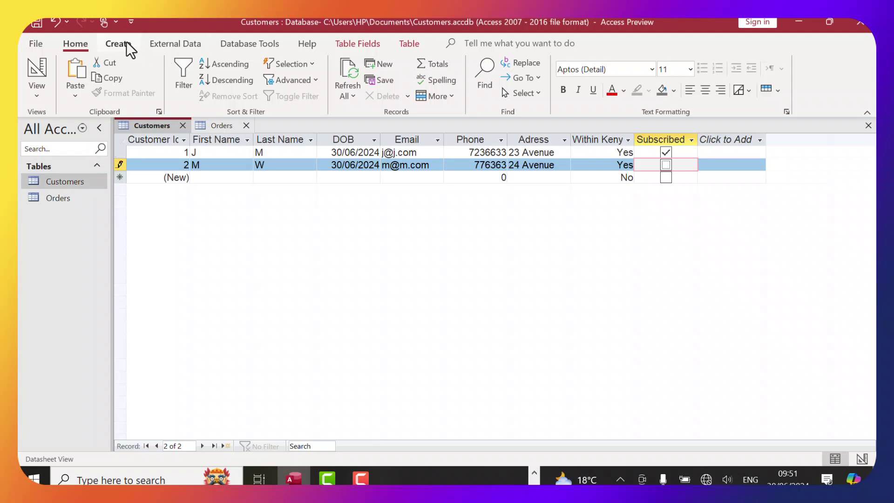
Step: Open the database's Relationships window and place the Customers and Orders tables side by side in the layout
{"action": "left_click", "coordinate": [238, 43]}
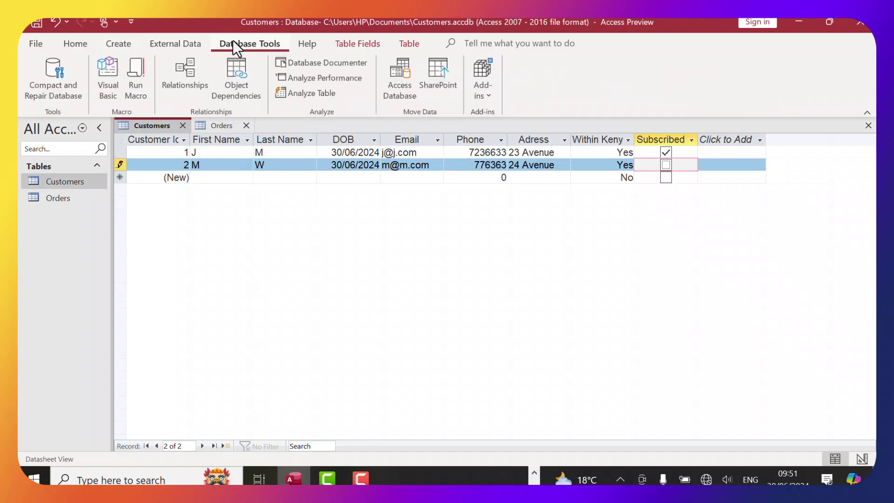
{"action": "left_click", "coordinate": [189, 81]}
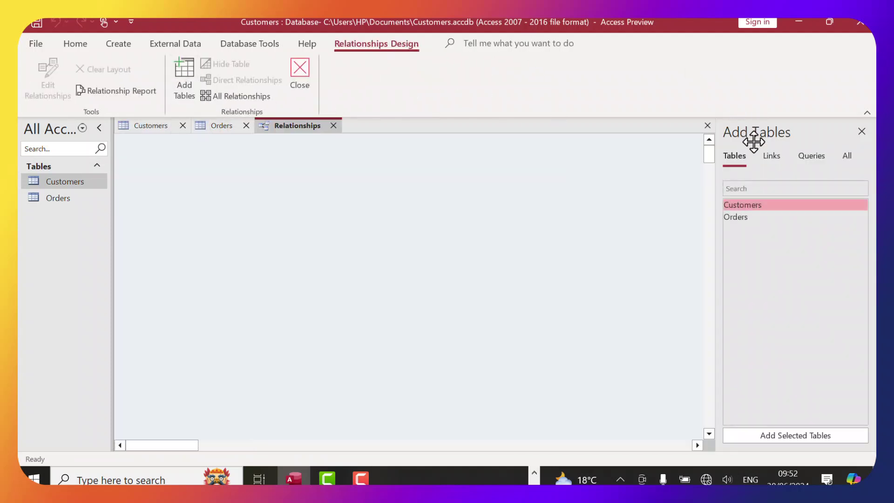
{"action": "left_click", "coordinate": [778, 154]}
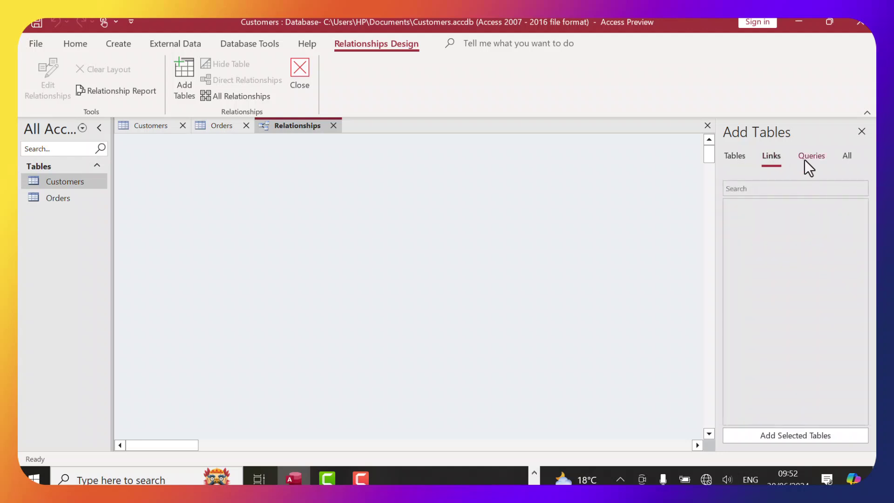
{"action": "left_click", "coordinate": [810, 157]}
{"action": "left_click", "coordinate": [847, 156]}
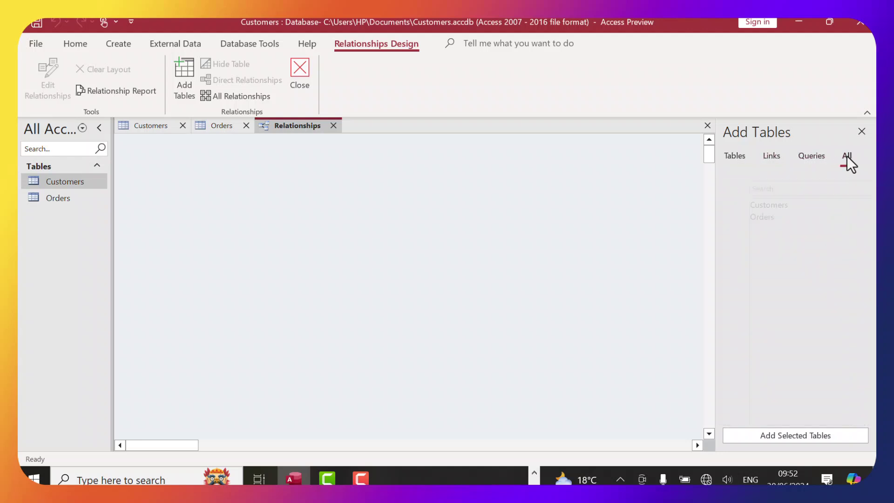
{"action": "left_click", "coordinate": [734, 156]}
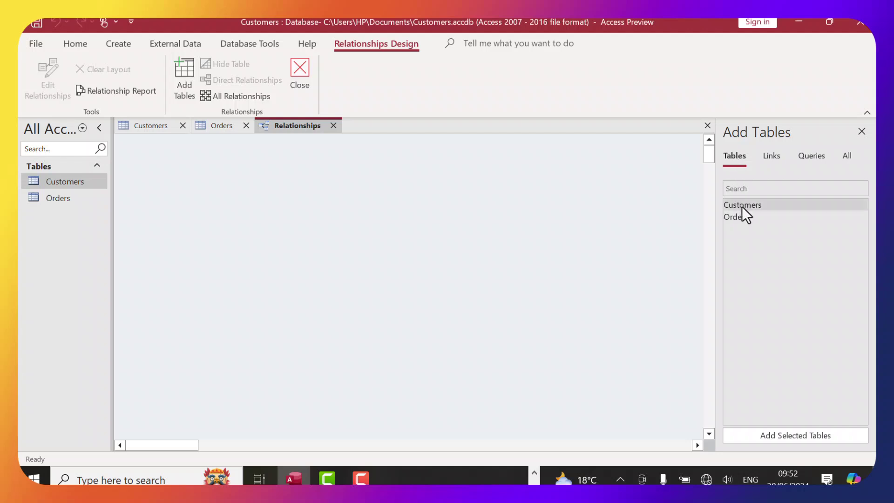
{"action": "left_click_drag", "start_coordinate": [741, 206], "coordinate": [241, 203]}
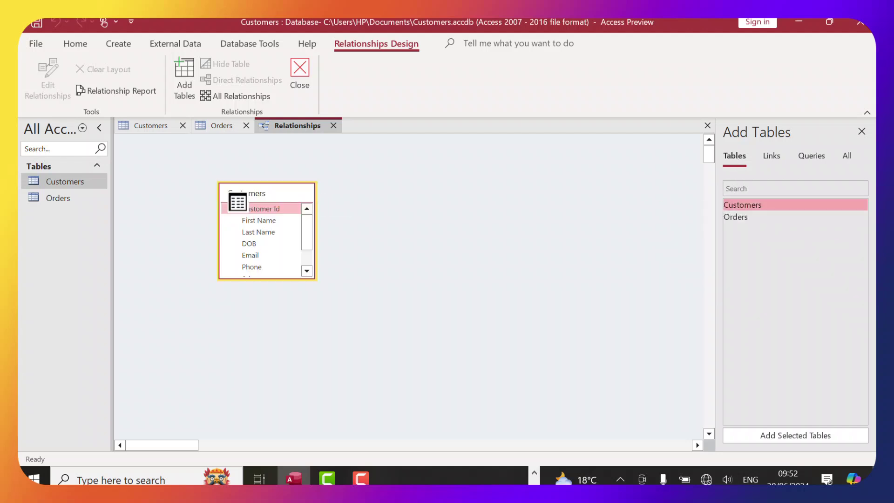
{"action": "left_click_drag", "start_coordinate": [757, 217], "coordinate": [460, 194]}
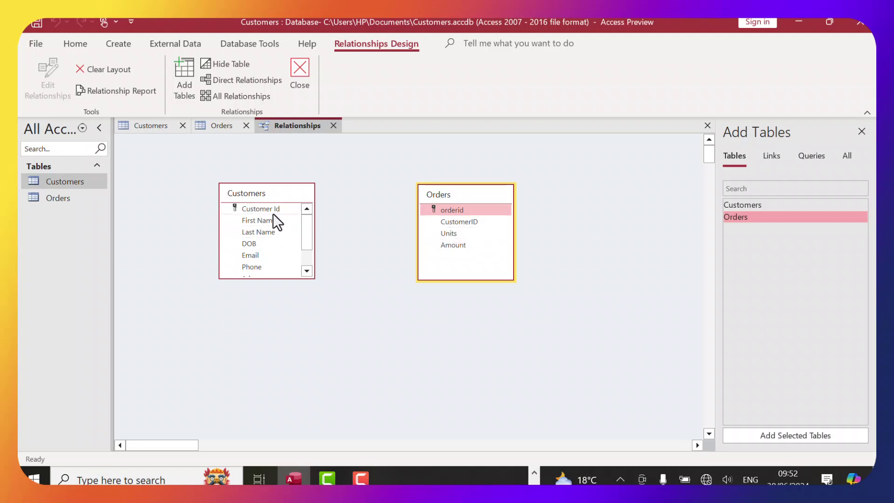
Step: Create a one-to-many relationship from Customer Id in Customers to CustomerID in Orders
{"action": "left_click_drag", "start_coordinate": [268, 208], "coordinate": [452, 225]}
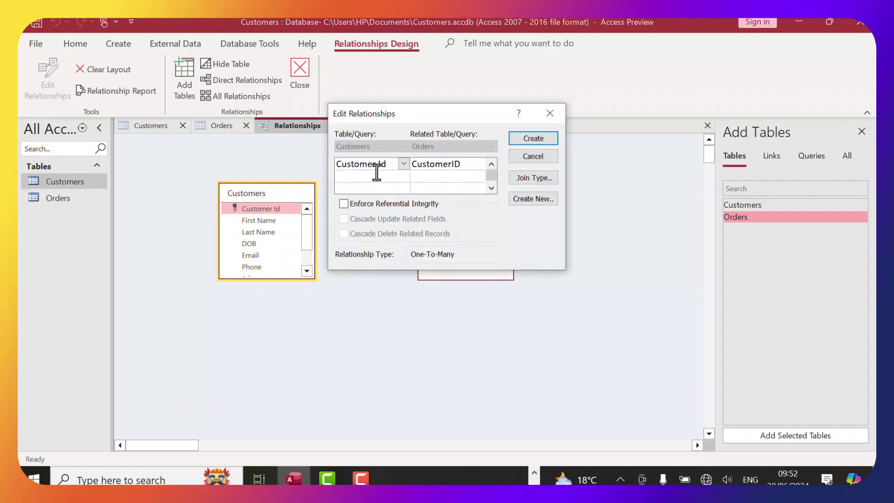
{"action": "left_click", "coordinate": [536, 138]}
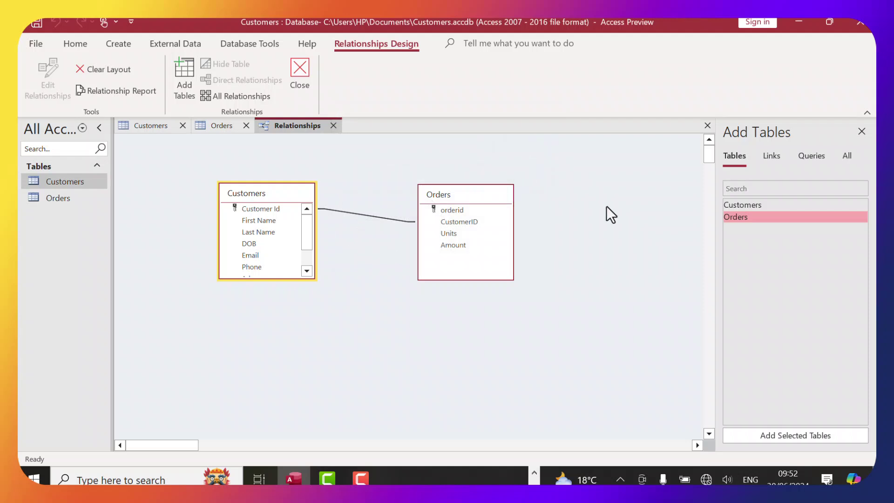
{"action": "left_click", "coordinate": [490, 155]}
Step: Move the Orders table farther from the Customers table and close the relationships layout, saving its changes
{"action": "left_click_drag", "start_coordinate": [475, 194], "coordinate": [555, 183]}
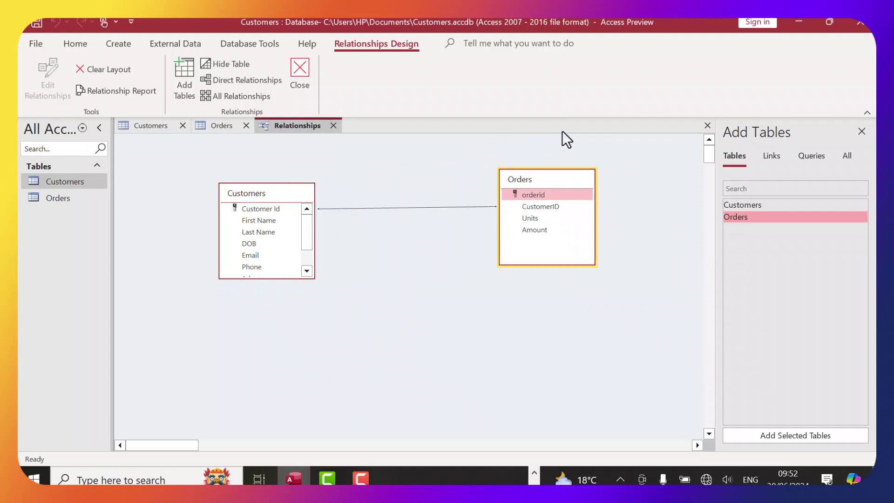
{"action": "left_click", "coordinate": [306, 74]}
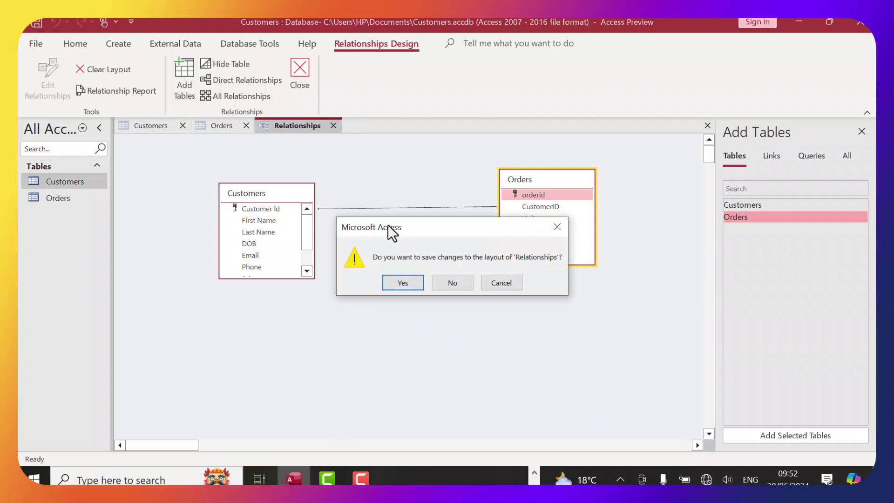
{"action": "left_click", "coordinate": [401, 283]}
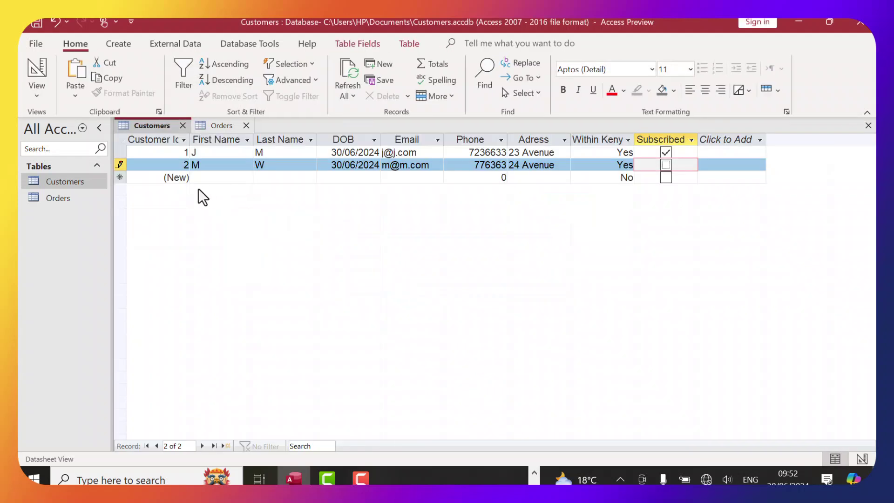
Step: Enter the first Orders record for the first customer with Units set to 100
{"action": "left_click", "coordinate": [71, 197]}
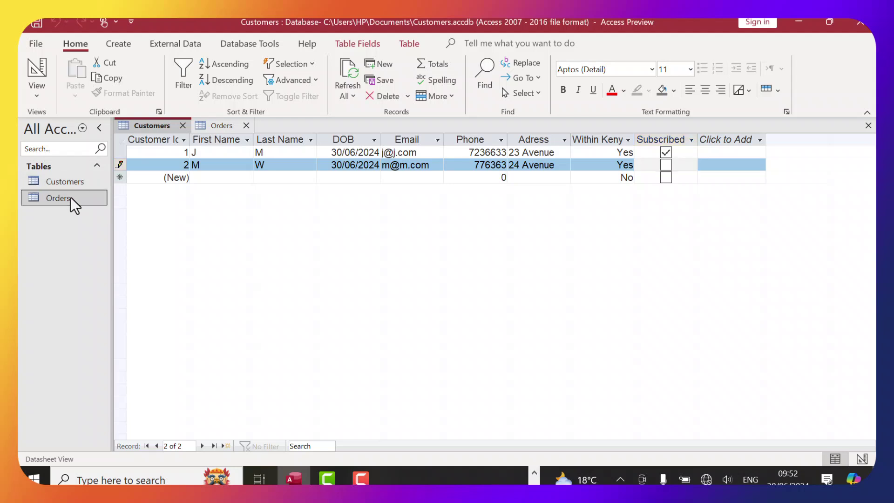
{"action": "double_click", "coordinate": [71, 196]}
{"action": "left_click", "coordinate": [208, 149]}
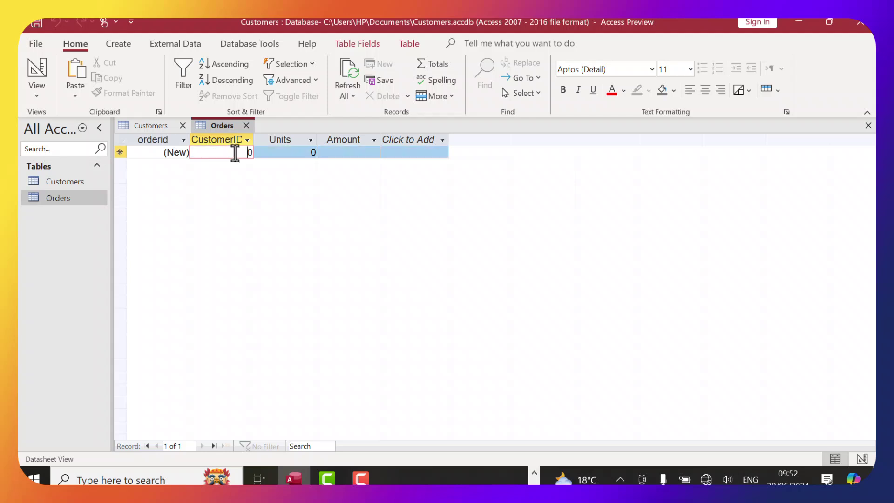
{"action": "type", "text": "1"}
{"action": "left_click", "coordinate": [293, 153]}
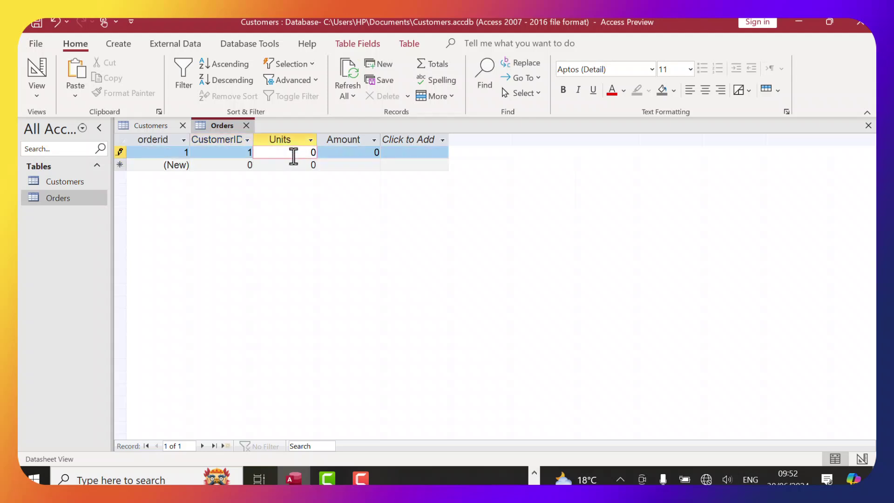
{"action": "type", "text": "100"}
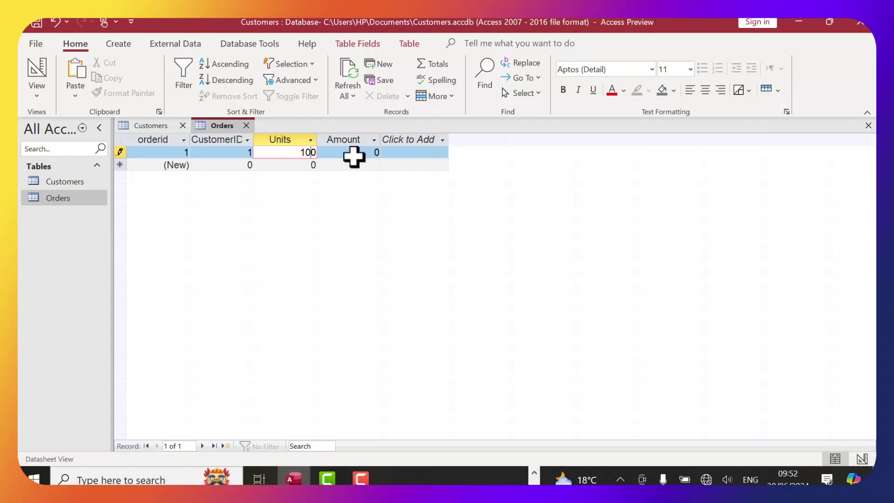
Step: Correct the Units value of the first Orders record to 10 and commit the record
{"action": "key", "text": "BackSpace"}
{"action": "left_click", "coordinate": [303, 163]}
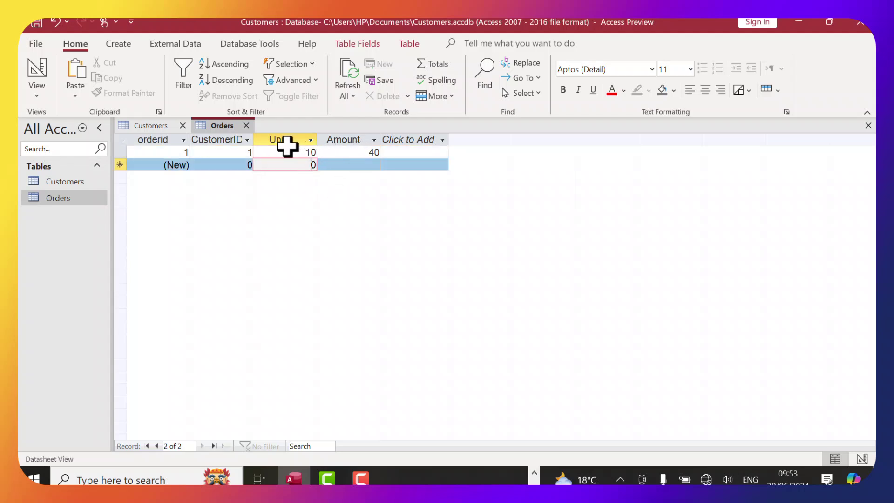
{"action": "left_click", "coordinate": [359, 155]}
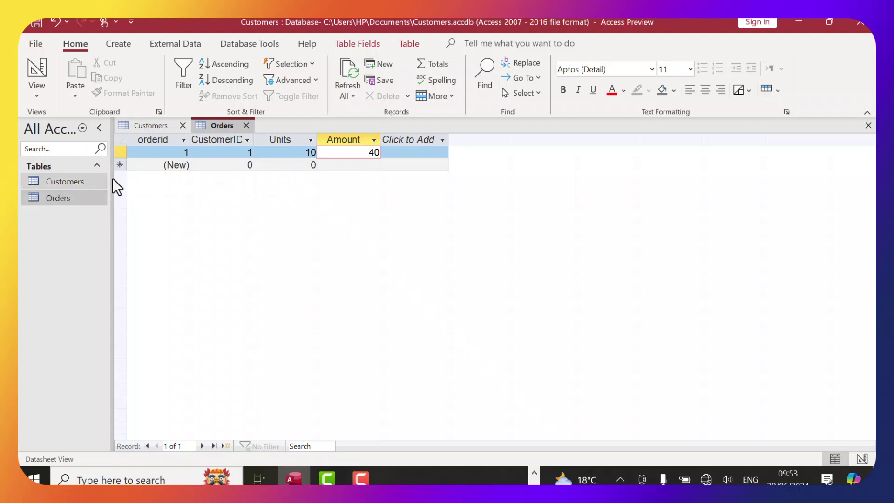
Step: Add a second Orders record for CustomerID 2 with Units set to 30 and save it
{"action": "left_click", "coordinate": [213, 165]}
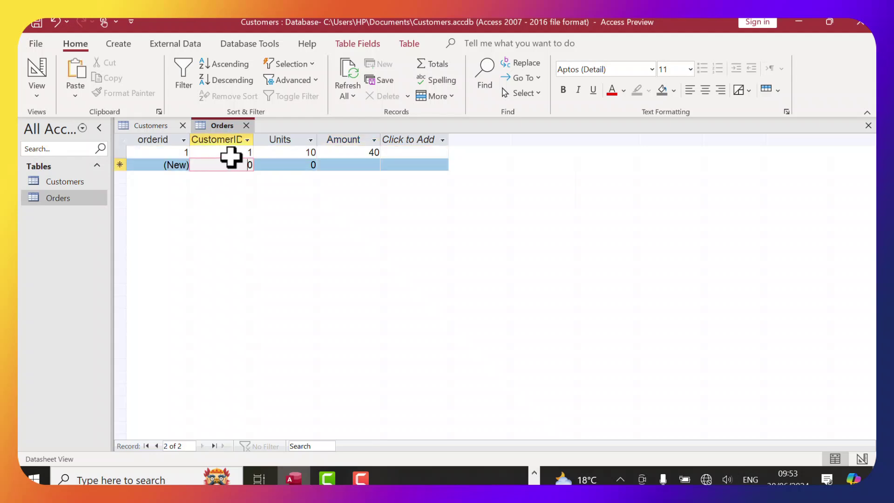
{"action": "type", "text": "2"}
{"action": "left_click", "coordinate": [299, 165]}
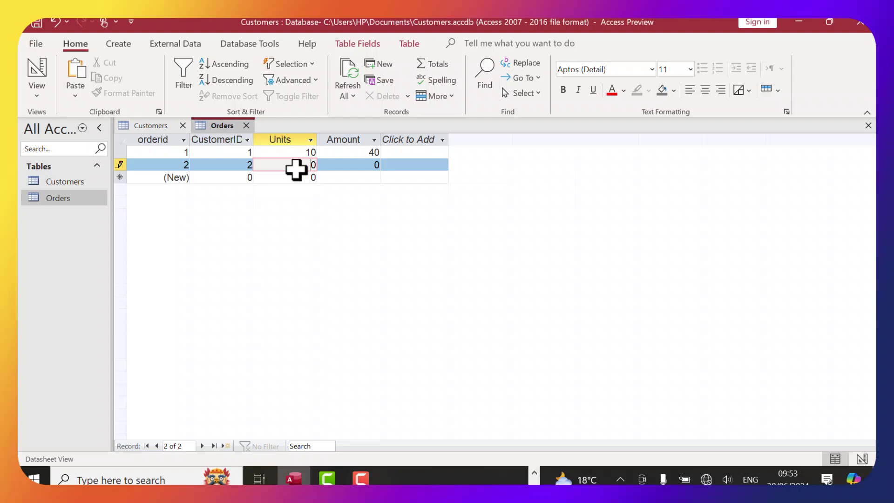
{"action": "type", "text": "3"}
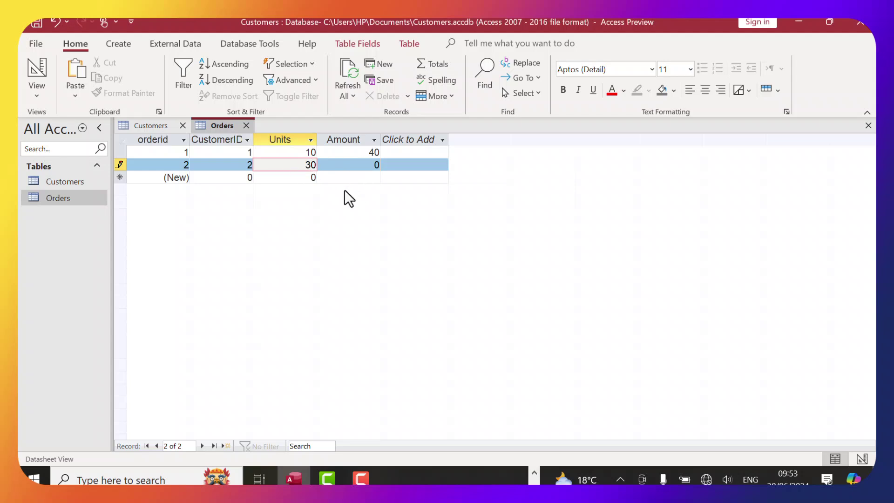
{"action": "left_click", "coordinate": [348, 180]}
{"action": "key", "text": "Up"}
{"action": "key", "text": "Tab"}
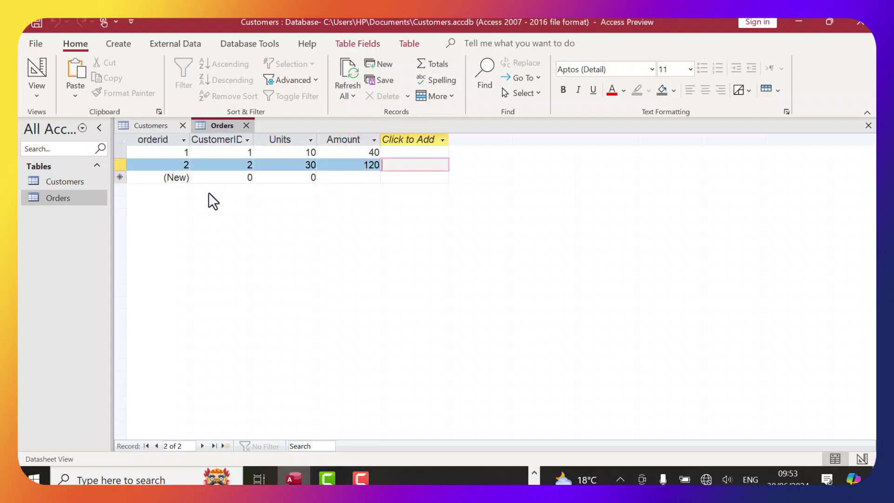
Step: Show a totals row in Orders and try Average, Maximum and Standard Deviation for the Amount column
{"action": "left_click", "coordinate": [437, 65]}
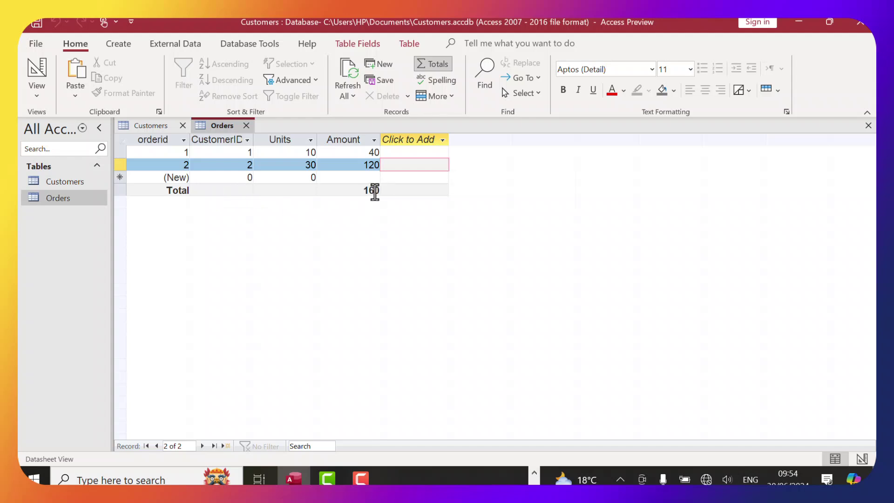
{"action": "left_click", "coordinate": [356, 191]}
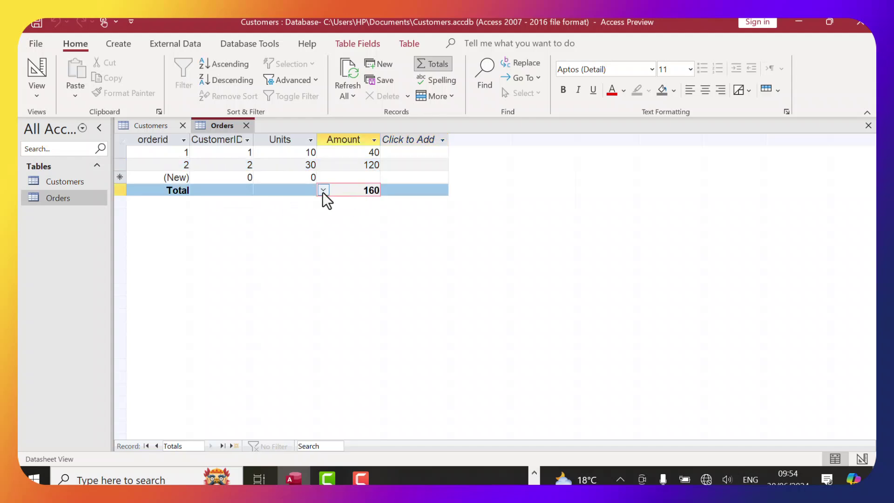
{"action": "left_click", "coordinate": [323, 190]}
{"action": "left_click", "coordinate": [316, 226]}
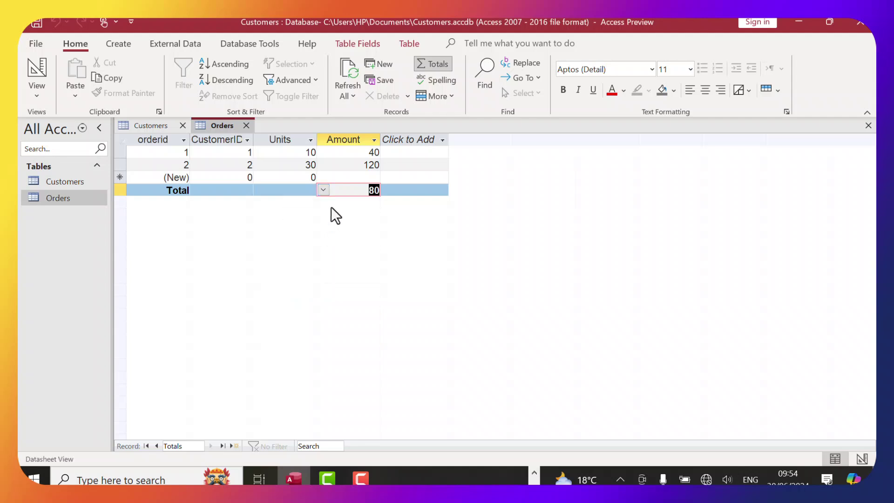
{"action": "left_click", "coordinate": [323, 190]}
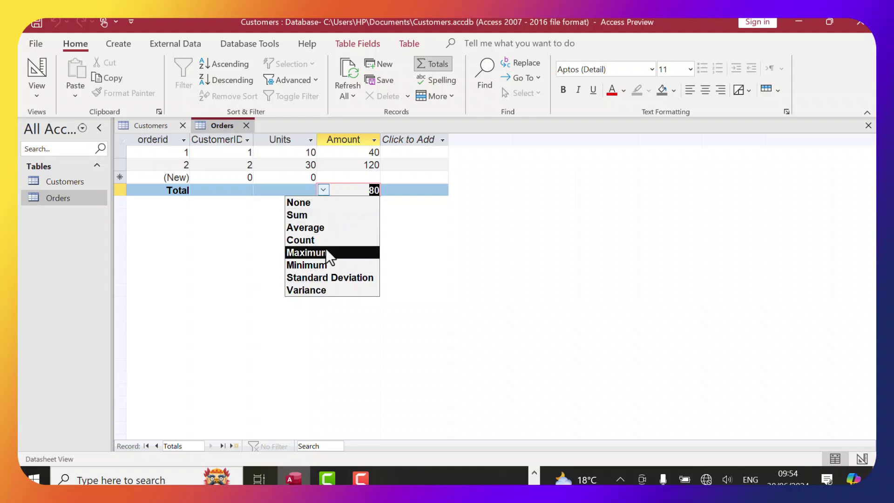
{"action": "left_click", "coordinate": [326, 253]}
{"action": "left_click", "coordinate": [323, 190]}
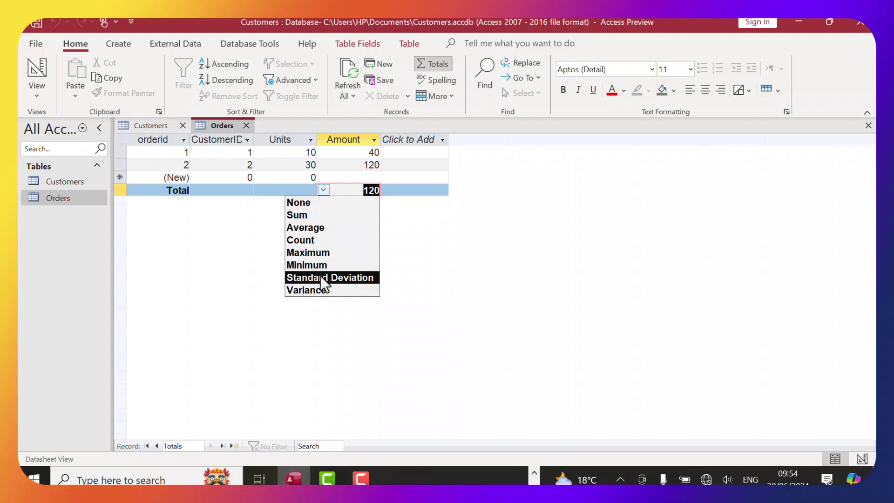
{"action": "left_click", "coordinate": [321, 276]}
Step: Set the Amount total back to Sum and hide the totals row in Orders
{"action": "left_click", "coordinate": [325, 190]}
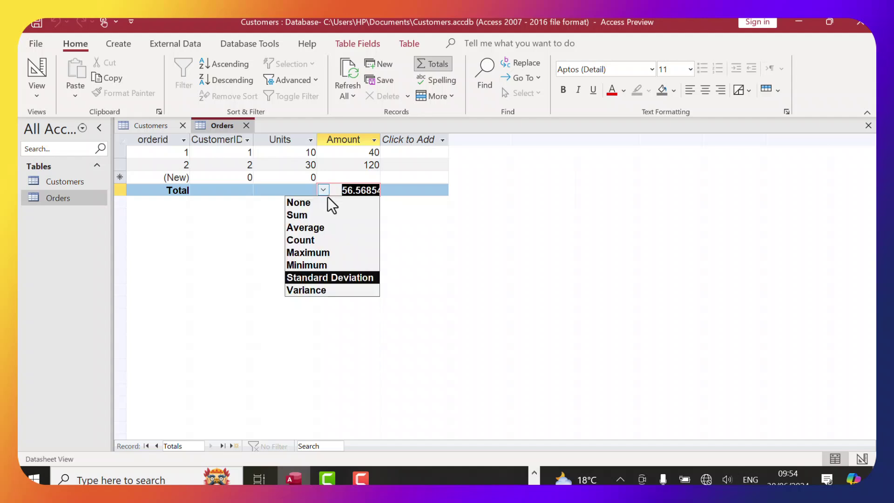
{"action": "left_click", "coordinate": [327, 215]}
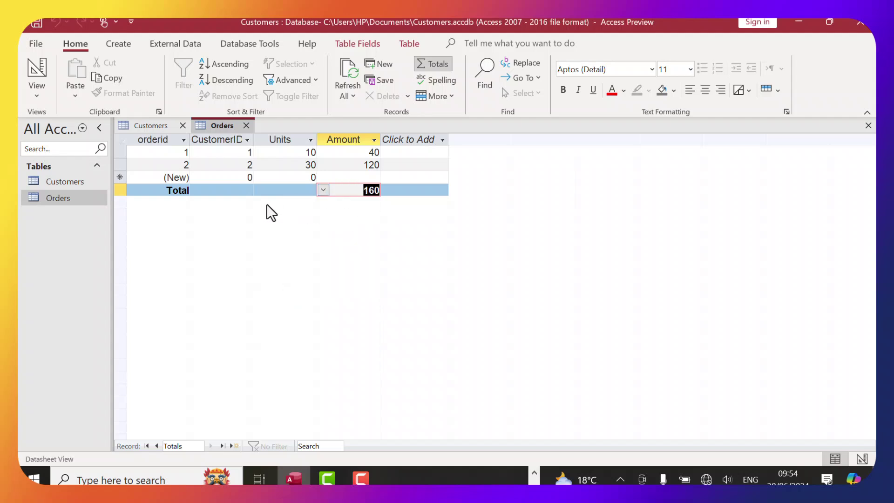
{"action": "left_click", "coordinate": [428, 64]}
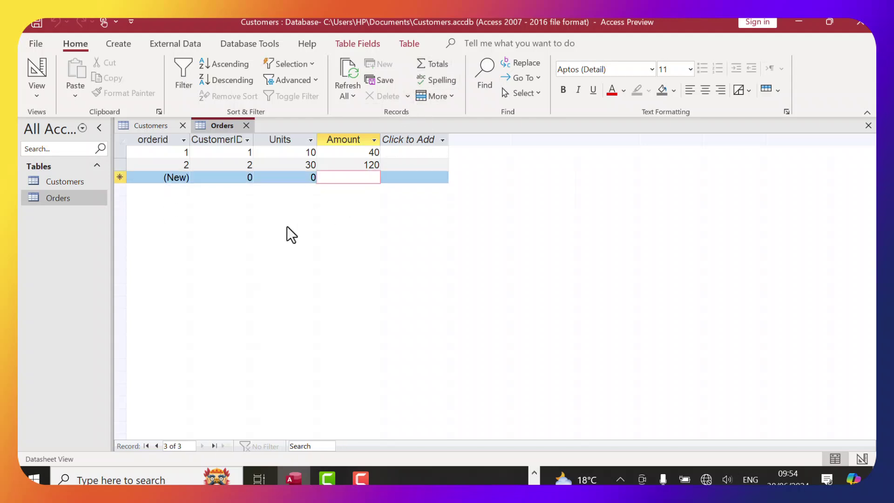
{"action": "left_click", "coordinate": [372, 153]}
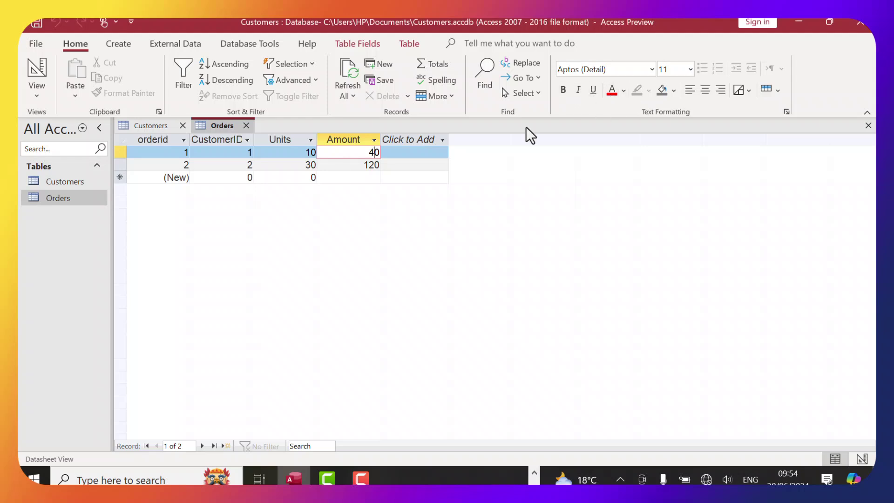
{"action": "left_click", "coordinate": [344, 177]}
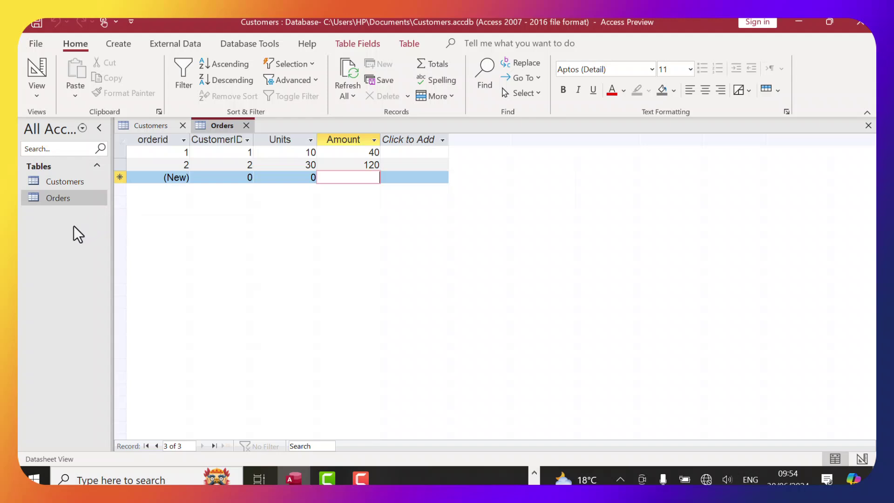
Step: Start the Form Wizard for the Customers table and include all of its fields in the form
{"action": "left_click", "coordinate": [115, 44]}
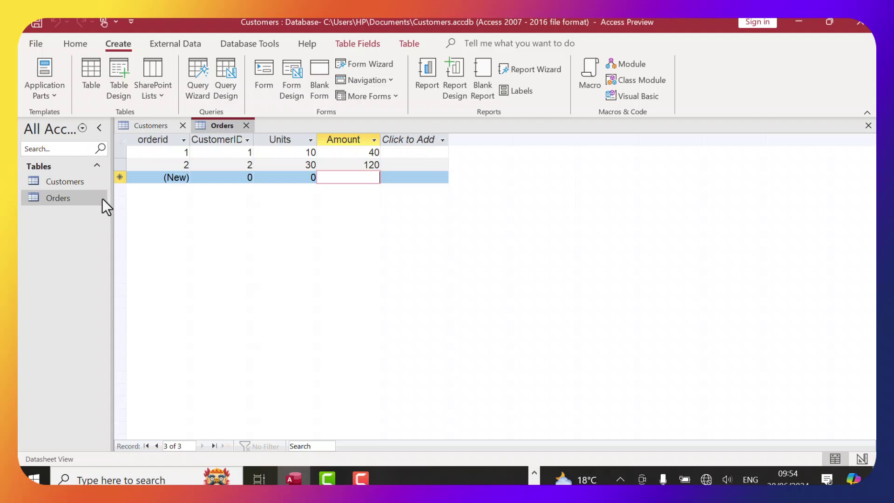
{"action": "double_click", "coordinate": [72, 180]}
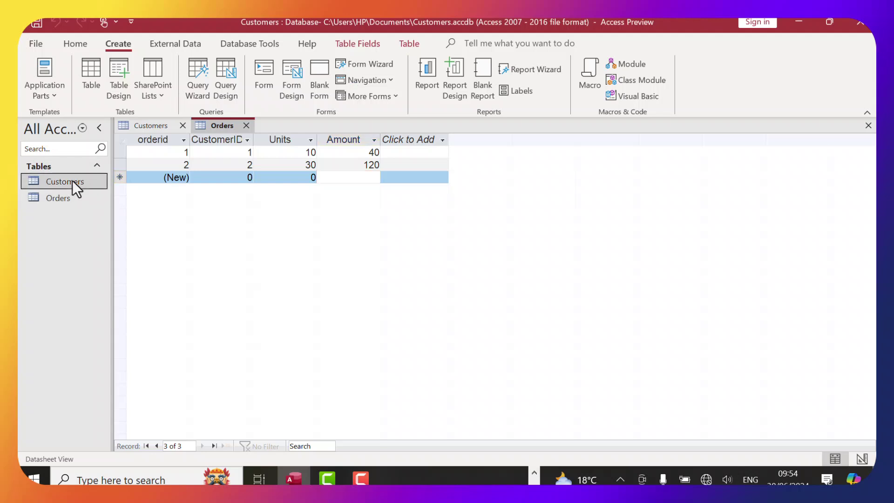
{"action": "left_click", "coordinate": [359, 63]}
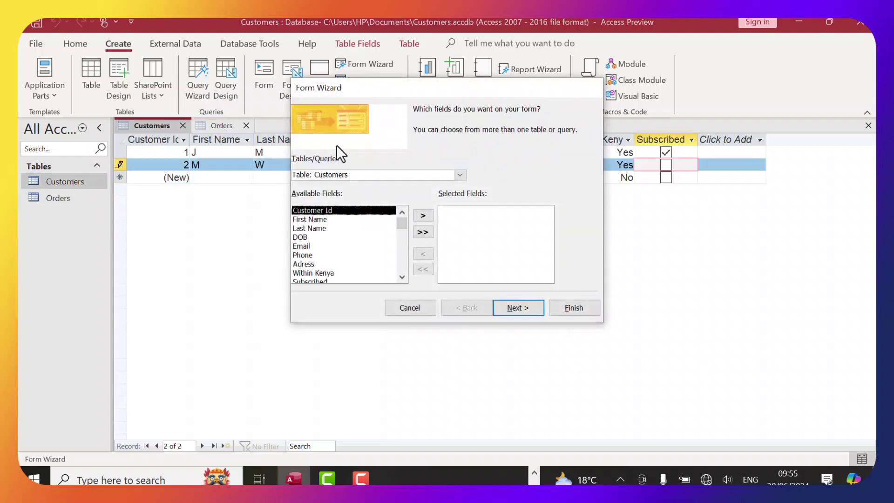
{"action": "left_click_drag", "start_coordinate": [365, 92], "coordinate": [335, 65]}
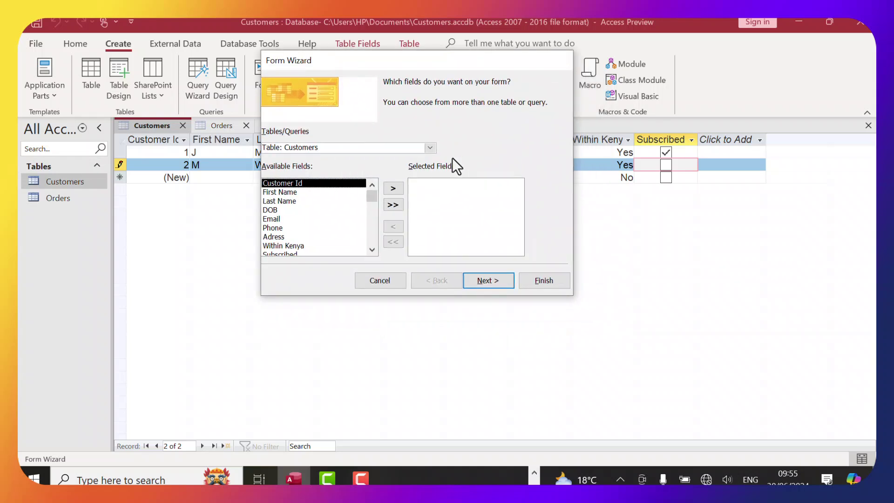
{"action": "left_click", "coordinate": [394, 189]}
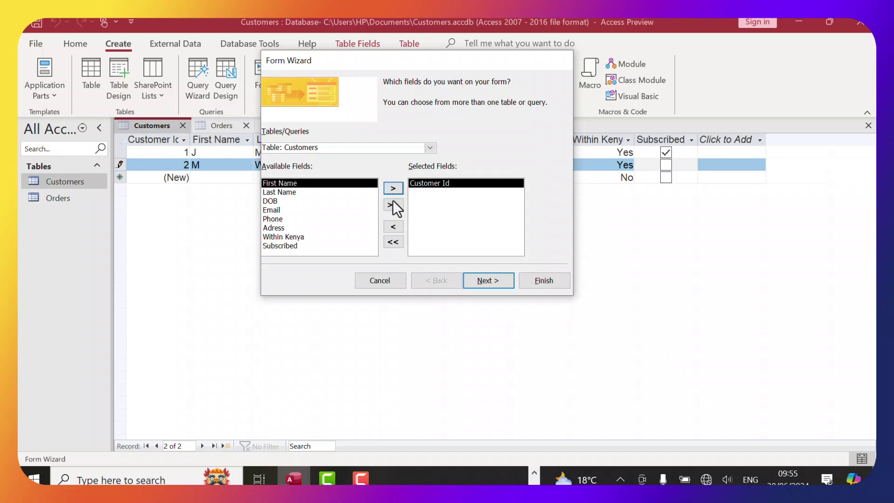
{"action": "left_click", "coordinate": [392, 225]}
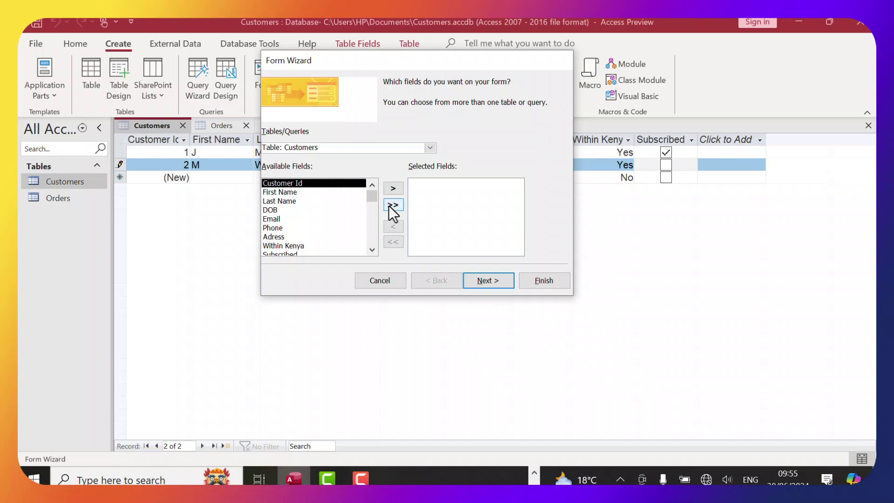
{"action": "left_click", "coordinate": [391, 205]}
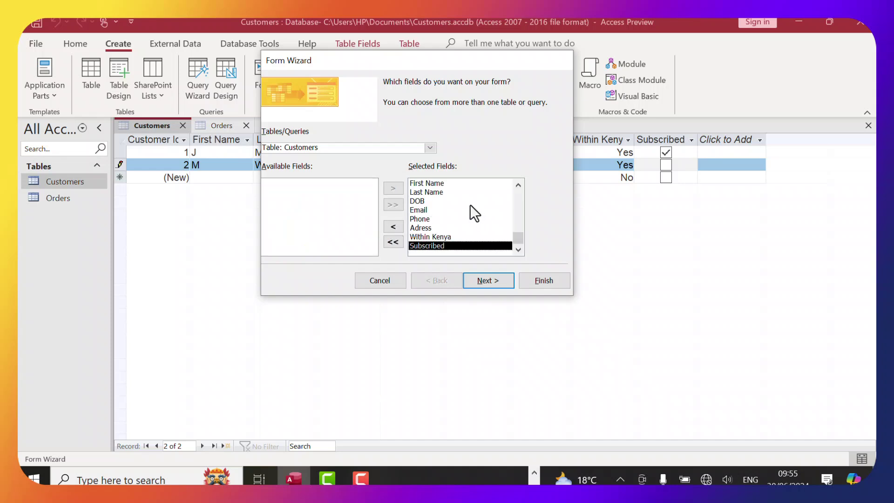
Step: Remove Customer Id from the form's selected fields and continue to the layout choice
{"action": "left_click", "coordinate": [432, 186]}
{"action": "scroll", "coordinate": [437, 203], "scroll_direction": "up", "scroll_amount": 1}
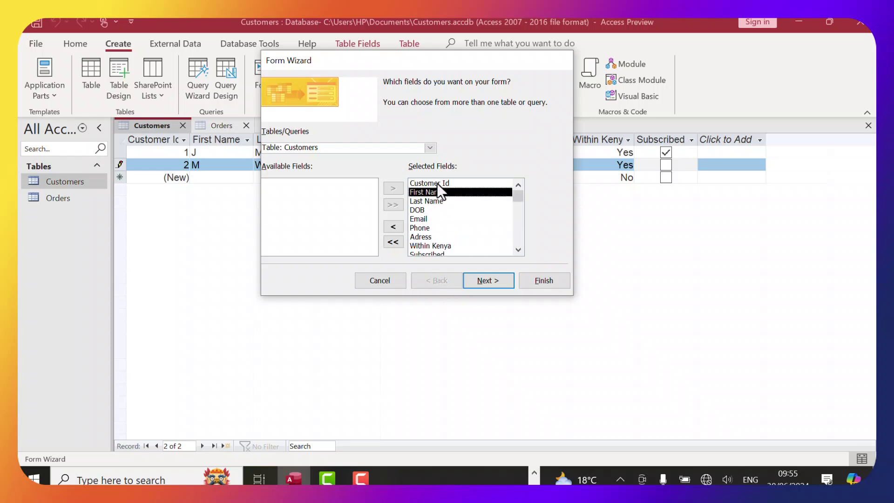
{"action": "left_click", "coordinate": [437, 183]}
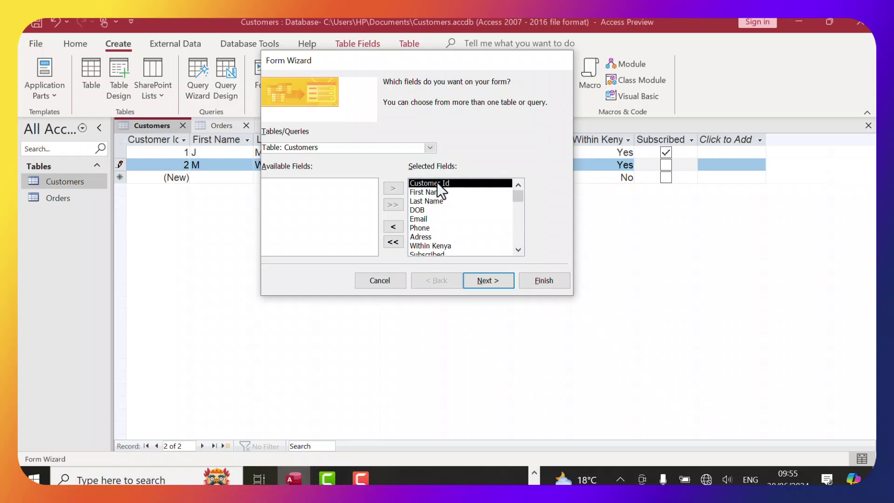
{"action": "left_click", "coordinate": [396, 225]}
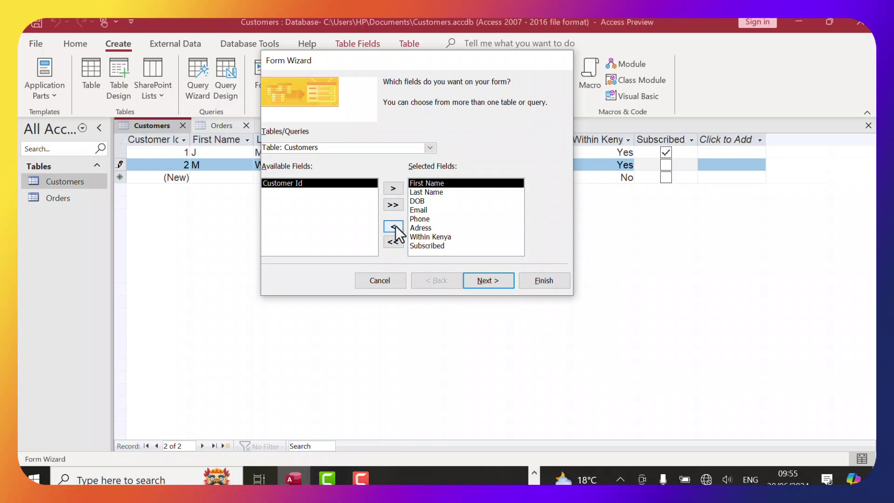
{"action": "left_click", "coordinate": [484, 281]}
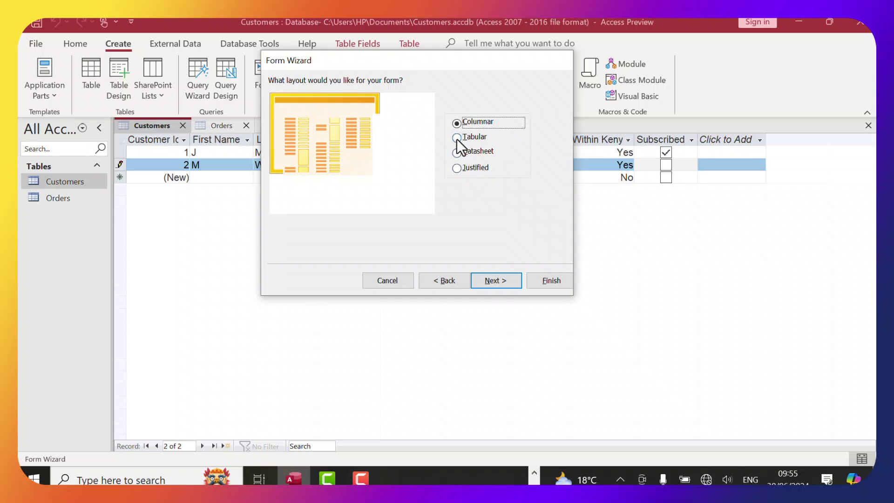
Step: Preview the Tabular and Datasheet form layouts, and continue with the Columnar layout
{"action": "left_click", "coordinate": [457, 137]}
{"action": "left_click", "coordinate": [456, 152]}
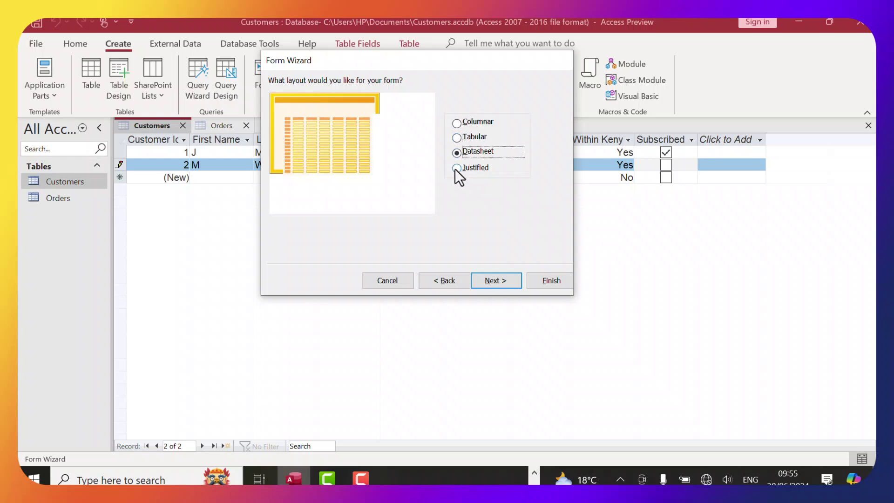
{"action": "left_click", "coordinate": [457, 124]}
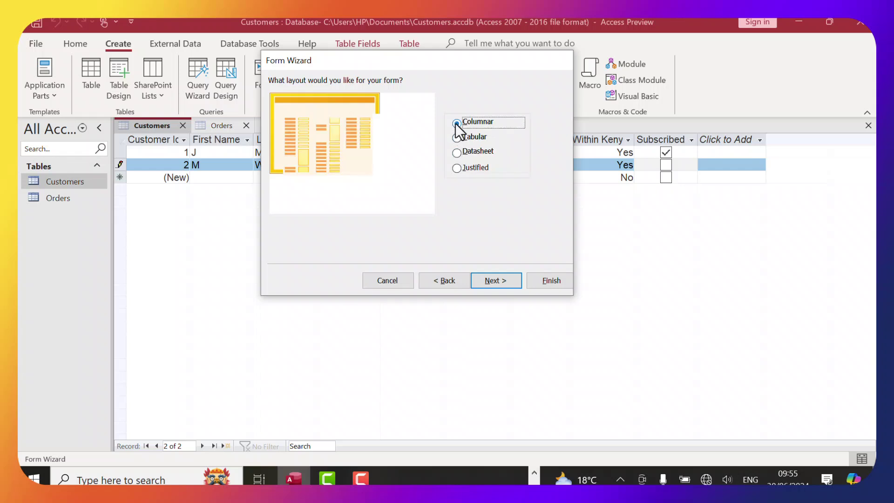
{"action": "left_click", "coordinate": [500, 280]}
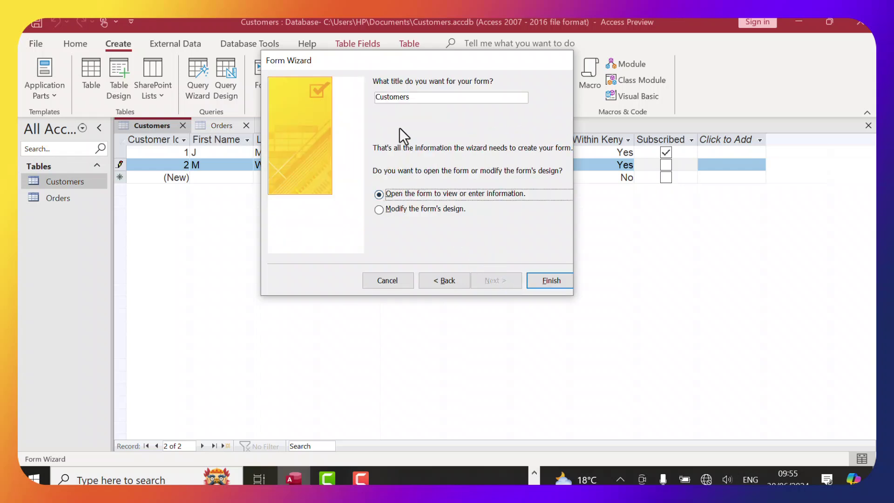
Step: Title the form CustomersFrm and finish the wizard with the form opened for viewing
{"action": "left_click", "coordinate": [419, 101]}
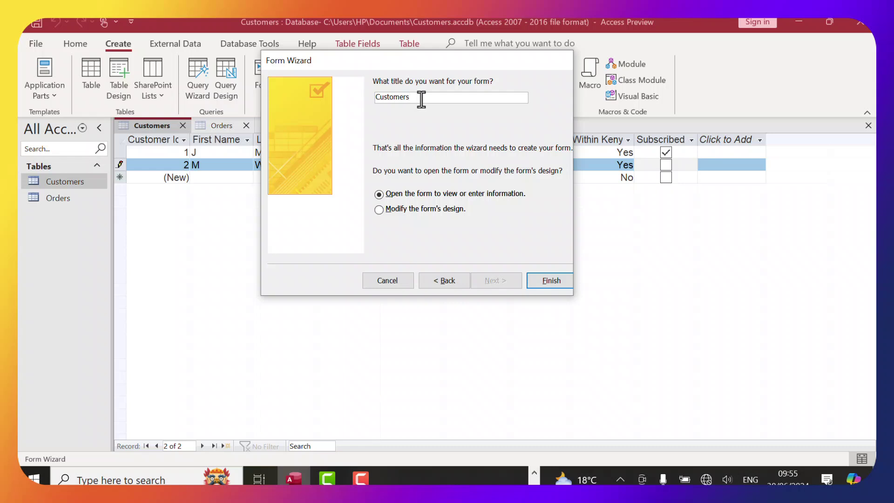
{"action": "type", "text": "Frm"}
{"action": "left_click", "coordinate": [552, 281]}
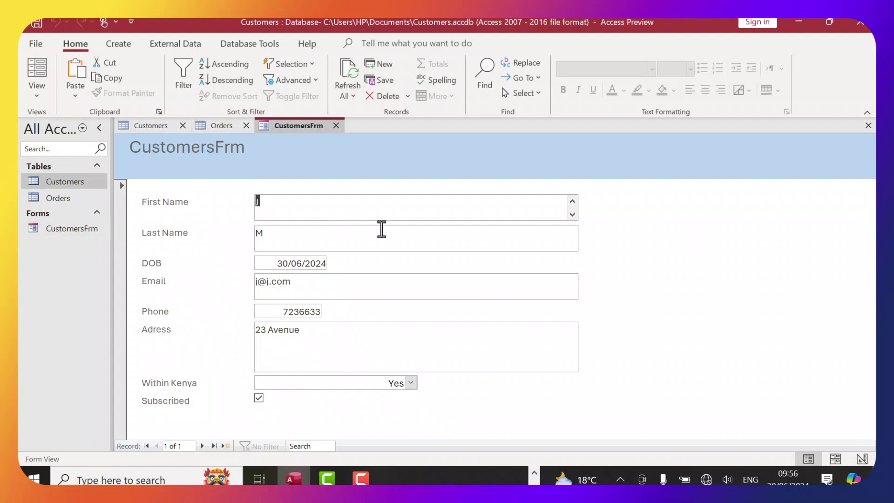
Step: Examine the Last Name, Email and Within Kenya fields of the first record in CustomersFrm
{"action": "left_click", "coordinate": [278, 240]}
{"action": "left_click", "coordinate": [316, 287]}
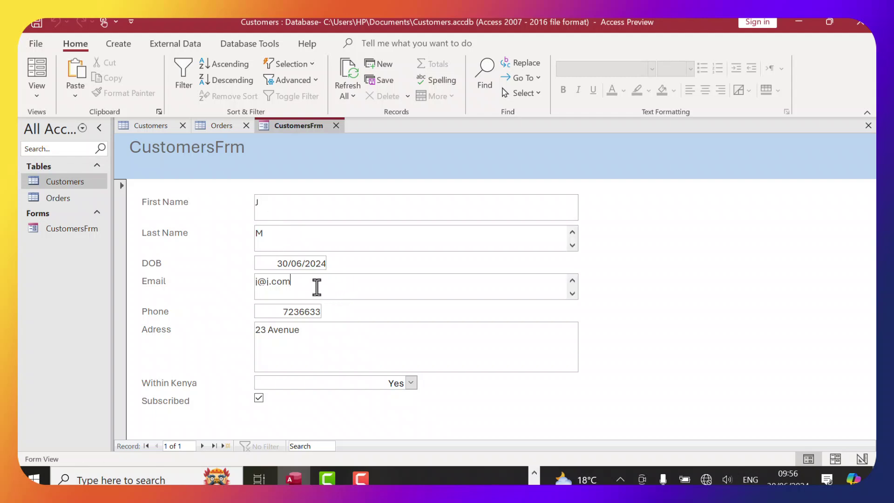
{"action": "left_click", "coordinate": [407, 386]}
{"action": "left_click", "coordinate": [407, 386]}
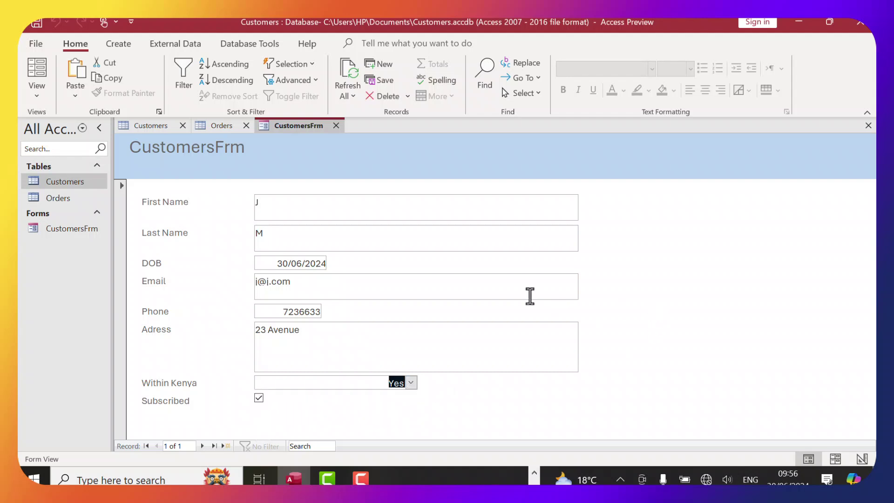
Step: Check CustomersFrm in Layout View and switch it to Design View
{"action": "right_click", "coordinate": [307, 124]}
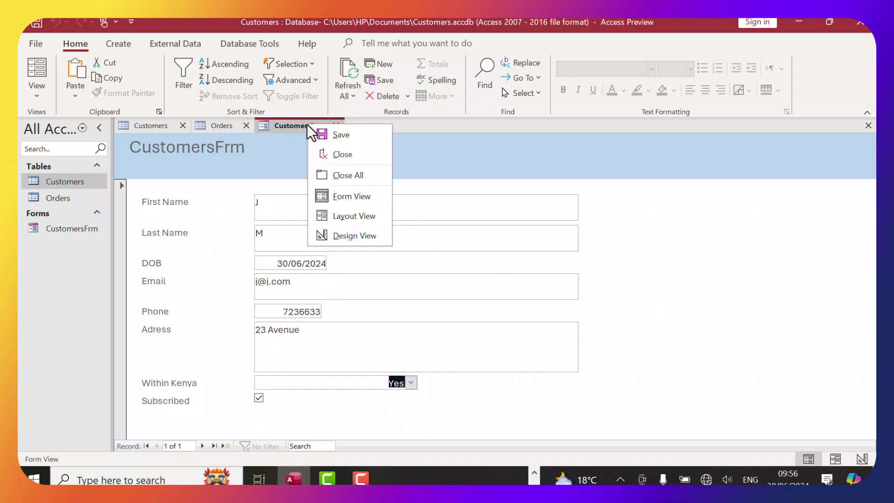
{"action": "left_click", "coordinate": [344, 219]}
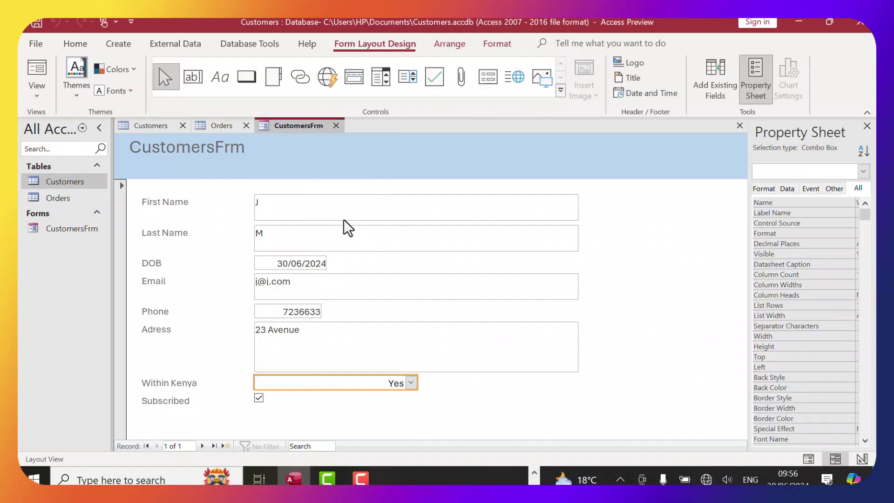
{"action": "right_click", "coordinate": [355, 161]}
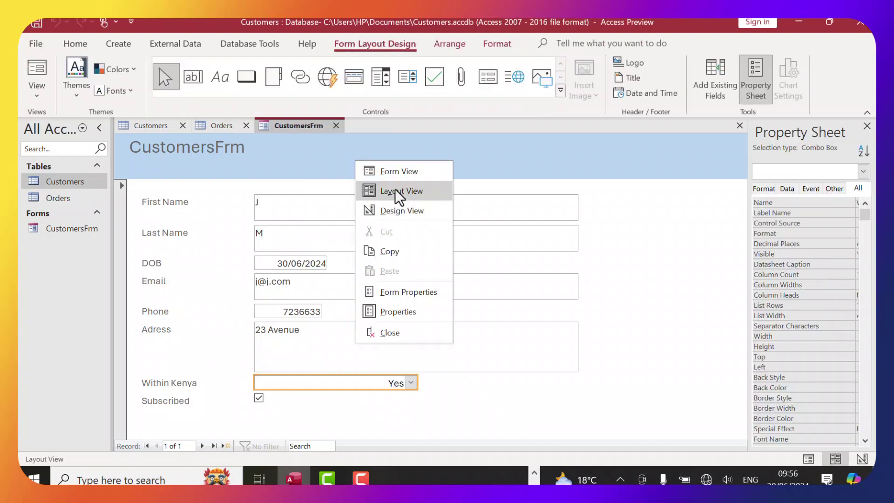
{"action": "left_click", "coordinate": [391, 211]}
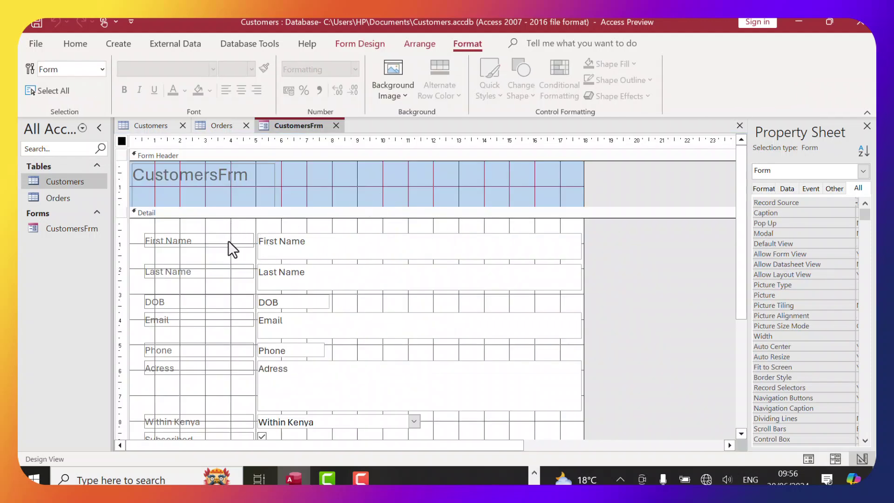
Step: Change the form header title to Customers Info
{"action": "left_click", "coordinate": [239, 184]}
{"action": "left_click", "coordinate": [242, 182]}
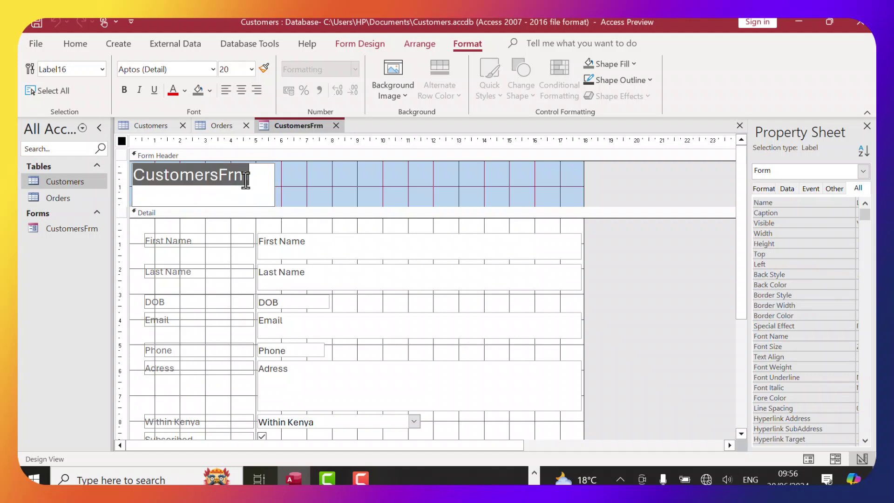
{"action": "left_click_drag", "start_coordinate": [218, 175], "coordinate": [246, 176]}
{"action": "key", "text": "BackSpace"}
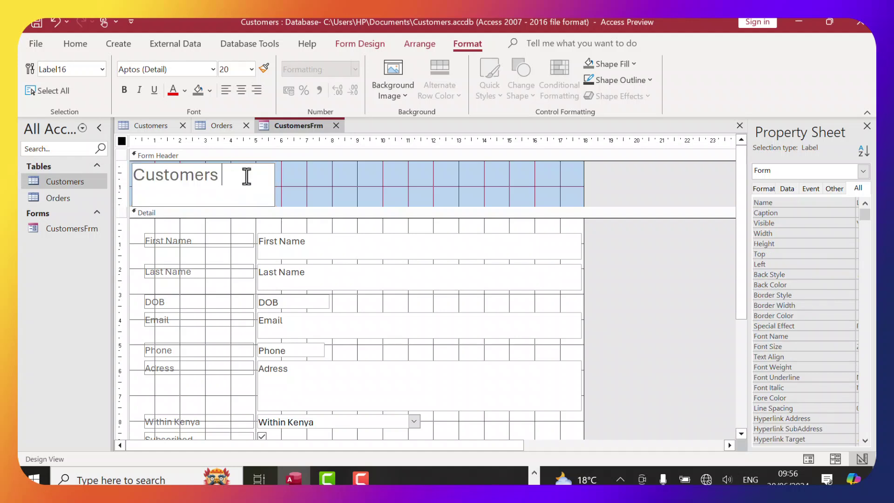
{"action": "type", "text": "INfo"}
{"action": "key", "text": "BackSpace"}
{"action": "key", "text": "BackSpace"}
{"action": "key", "text": "BackSpace"}
{"action": "type", "text": "nfo"}
{"action": "left_click", "coordinate": [305, 177]}
Step: Show the header title label's format properties and widen the property sheet so the values are readable
{"action": "left_click", "coordinate": [238, 182]}
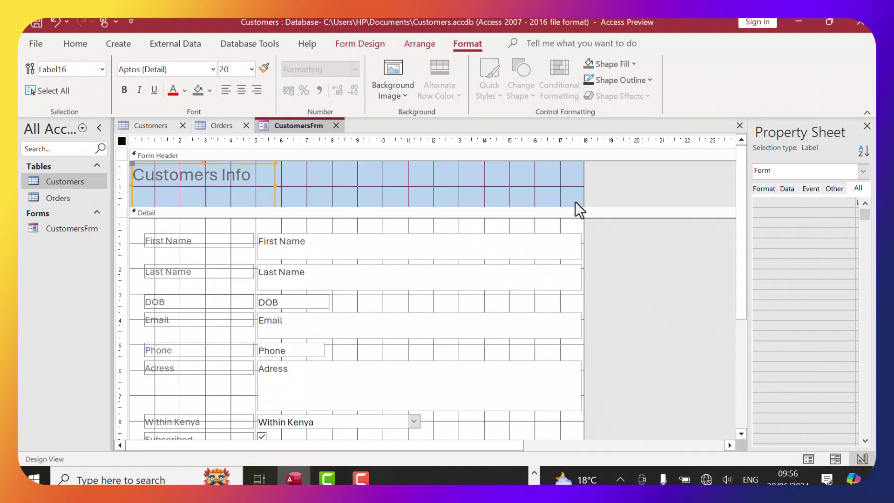
{"action": "left_click", "coordinate": [763, 188]}
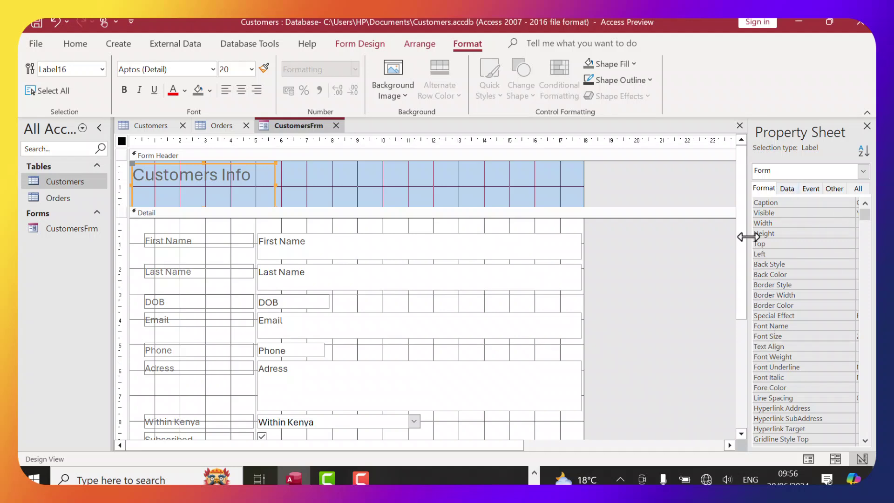
{"action": "left_click_drag", "start_coordinate": [743, 237], "coordinate": [689, 229]}
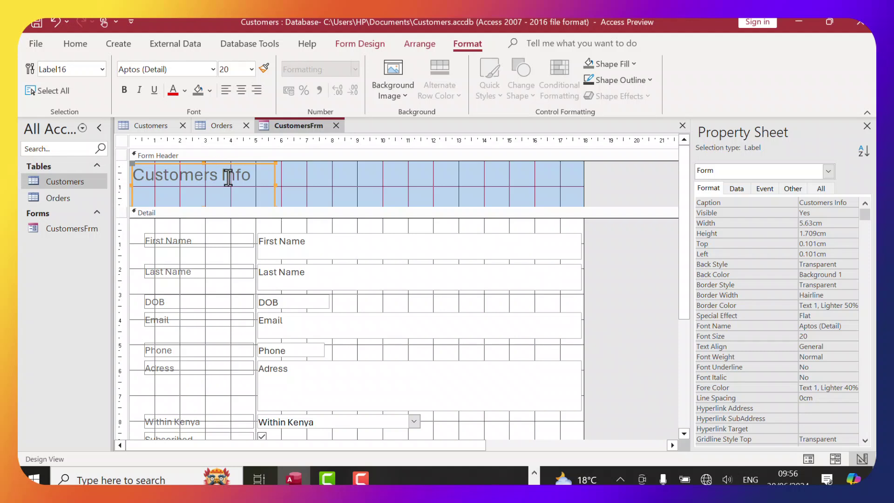
{"action": "left_click", "coordinate": [834, 202]}
Step: Move the Customers Info title toward the header's centre, about 5.3 cm from the left and 0.2 cm from the top
{"action": "left_click", "coordinate": [253, 176]}
{"action": "left_click_drag", "start_coordinate": [256, 176], "coordinate": [133, 176]}
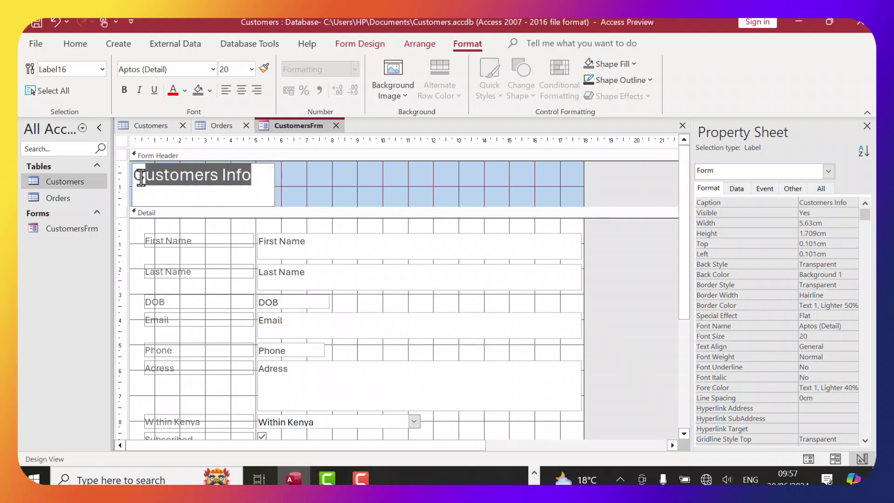
{"action": "left_click", "coordinate": [172, 90]}
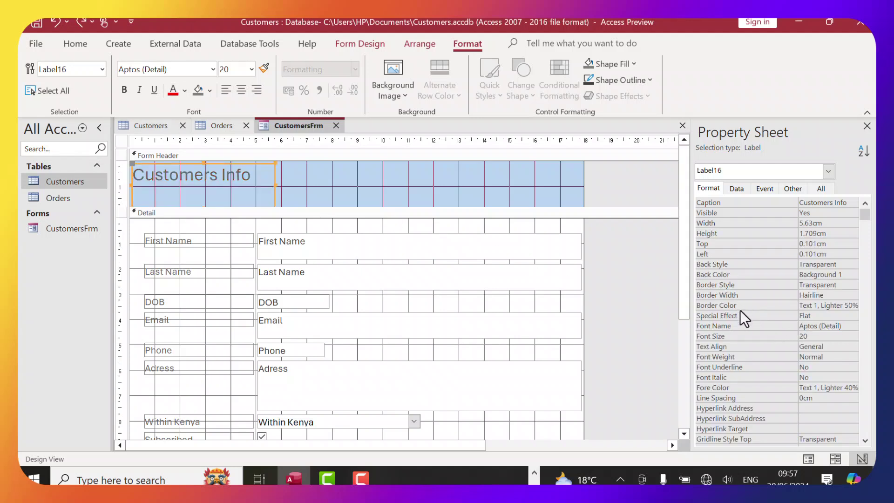
{"action": "left_click", "coordinate": [810, 338]}
{"action": "left_click_drag", "start_coordinate": [233, 161], "coordinate": [364, 164]}
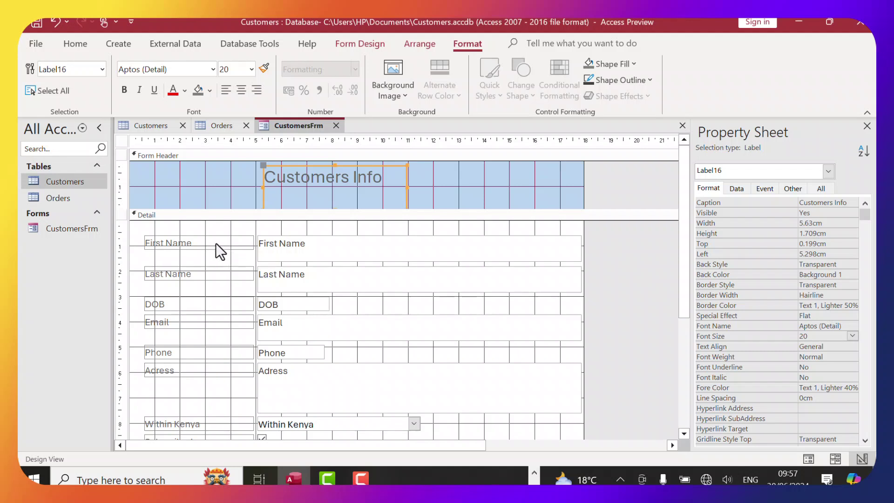
Step: Move the First Name text box with its label slightly up and left, to about 0.4 cm top and 4.96 cm left
{"action": "left_click", "coordinate": [239, 240]}
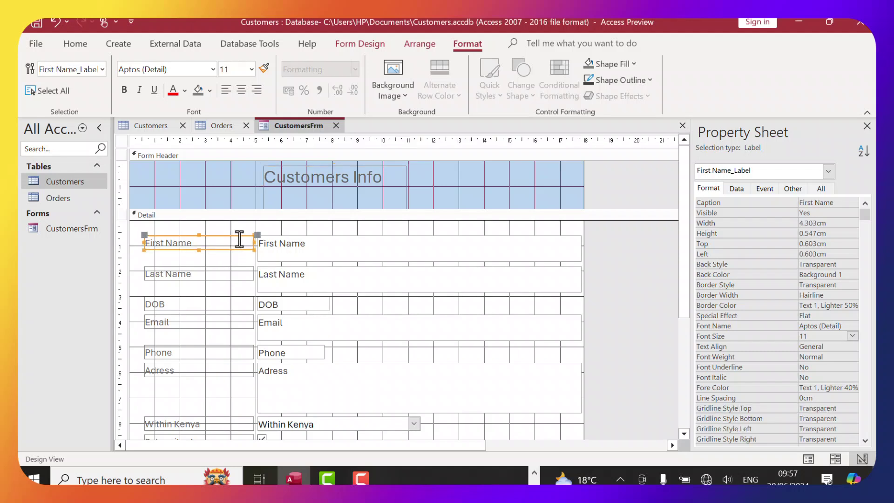
{"action": "left_click", "coordinate": [276, 237]}
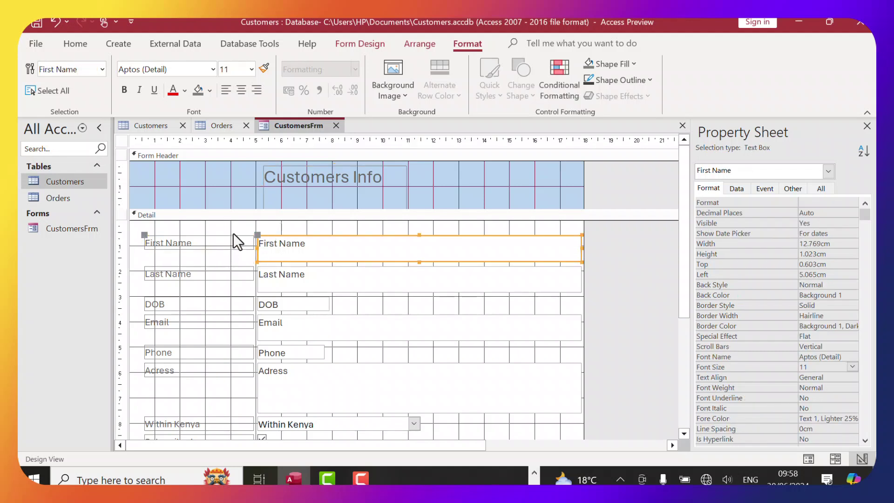
{"action": "left_click_drag", "start_coordinate": [280, 240], "coordinate": [286, 231]}
{"action": "left_click", "coordinate": [264, 248]}
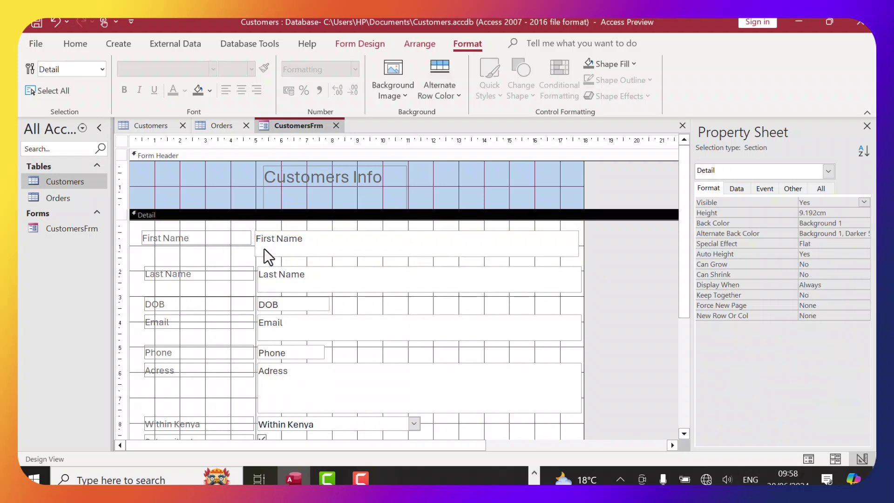
{"action": "left_click", "coordinate": [256, 231]}
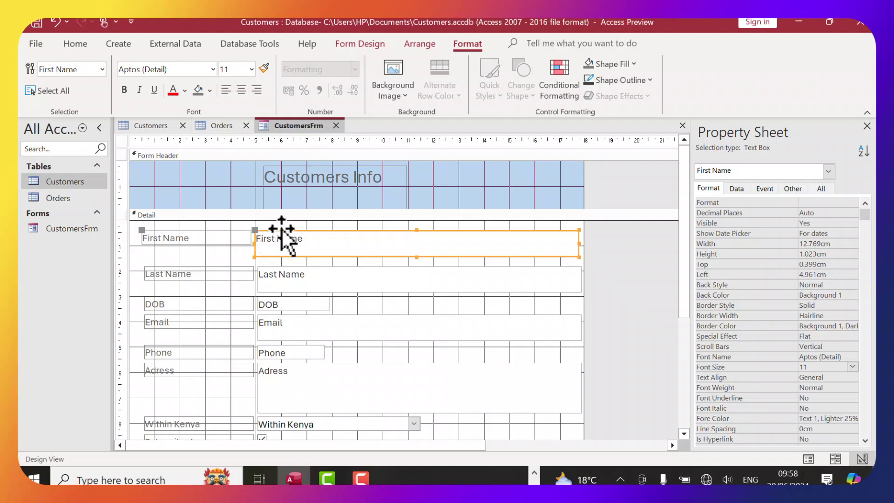
Step: Set the form header section's background colour to green #22B14C
{"action": "left_click", "coordinate": [279, 270]}
{"action": "scroll", "coordinate": [328, 275], "scroll_direction": "down", "scroll_amount": 8}
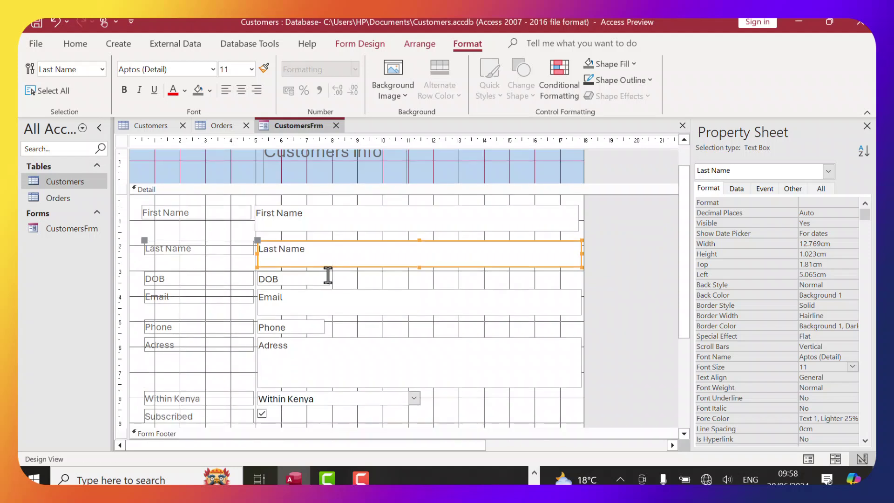
{"action": "scroll", "coordinate": [273, 284], "scroll_direction": "up", "scroll_amount": 5}
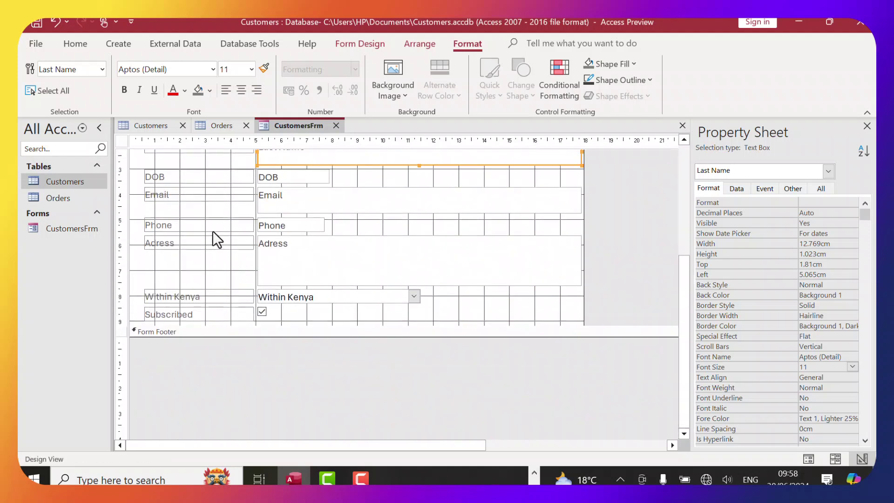
{"action": "left_click", "coordinate": [342, 185]}
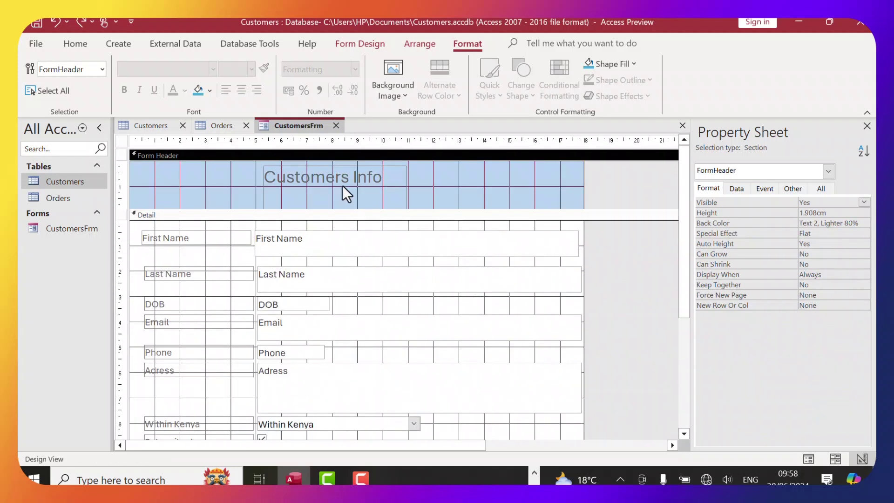
{"action": "left_click", "coordinate": [707, 189]}
{"action": "left_click", "coordinate": [209, 91]}
{"action": "left_click", "coordinate": [255, 305]}
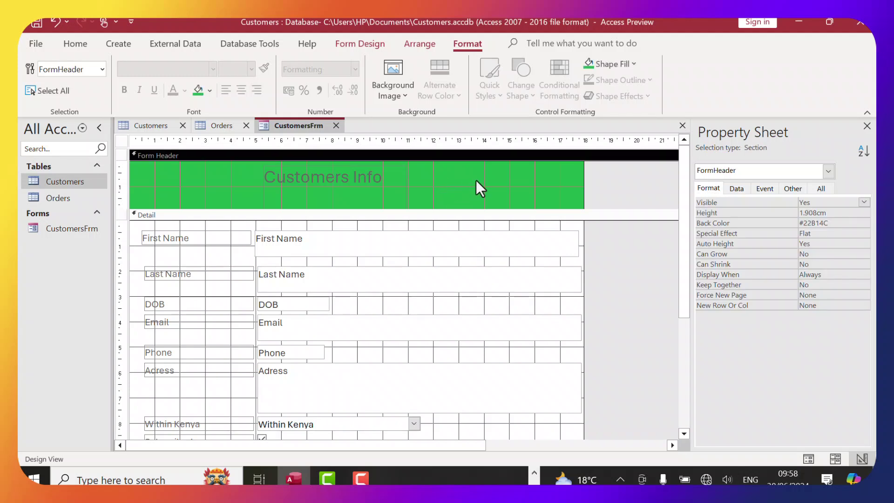
Step: Preview the restyled CustomersFrm in Form View, alternating with Design View
{"action": "scroll", "coordinate": [292, 245], "scroll_direction": "down", "scroll_amount": 2}
{"action": "left_click", "coordinate": [121, 140]}
{"action": "left_click", "coordinate": [118, 43]}
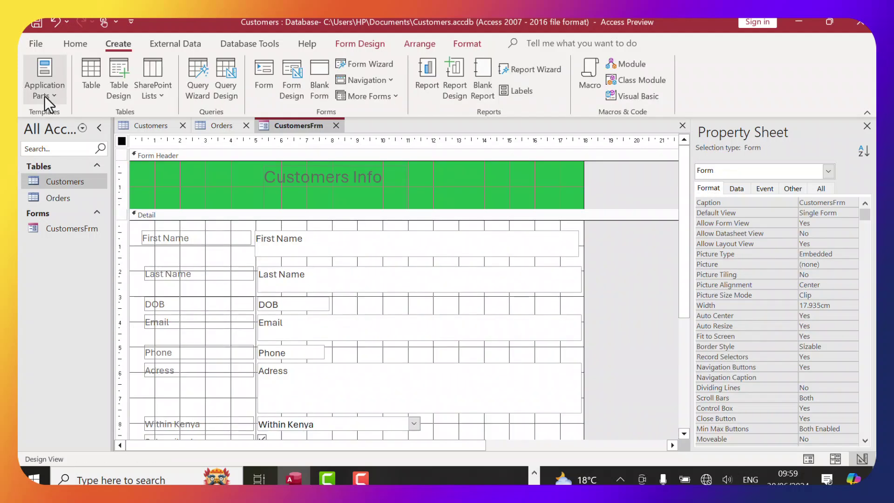
{"action": "left_click", "coordinate": [75, 44]}
{"action": "left_click", "coordinate": [37, 88]}
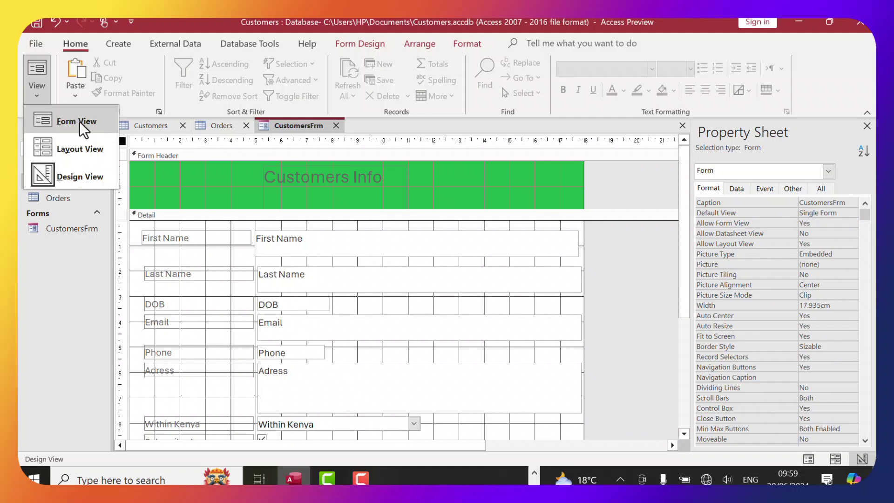
{"action": "left_click", "coordinate": [77, 121]}
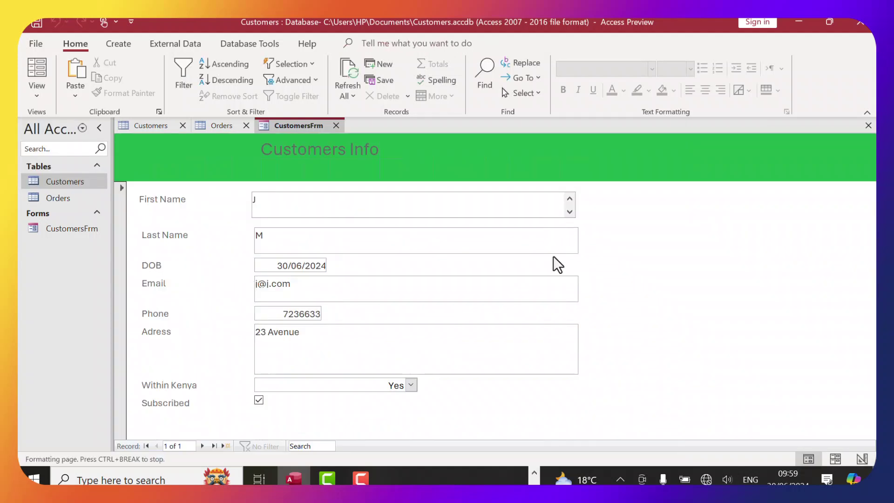
{"action": "left_click", "coordinate": [36, 70]}
{"action": "left_click", "coordinate": [38, 94]}
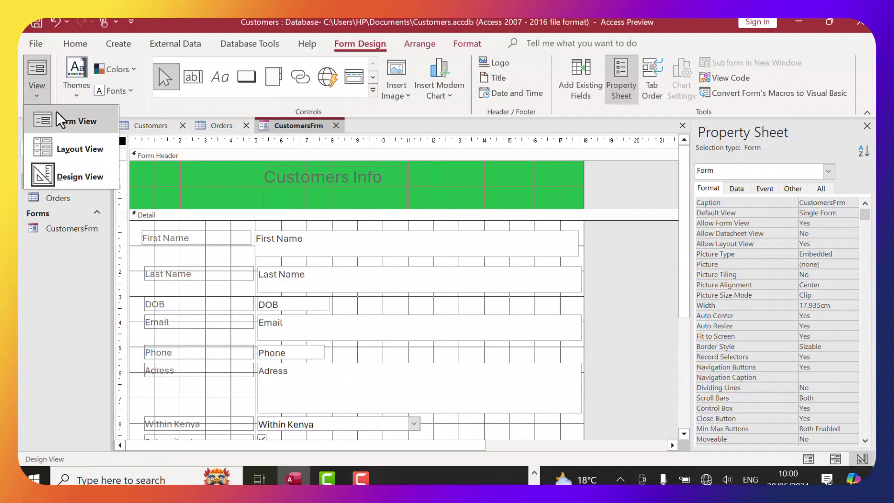
{"action": "left_click", "coordinate": [66, 119]}
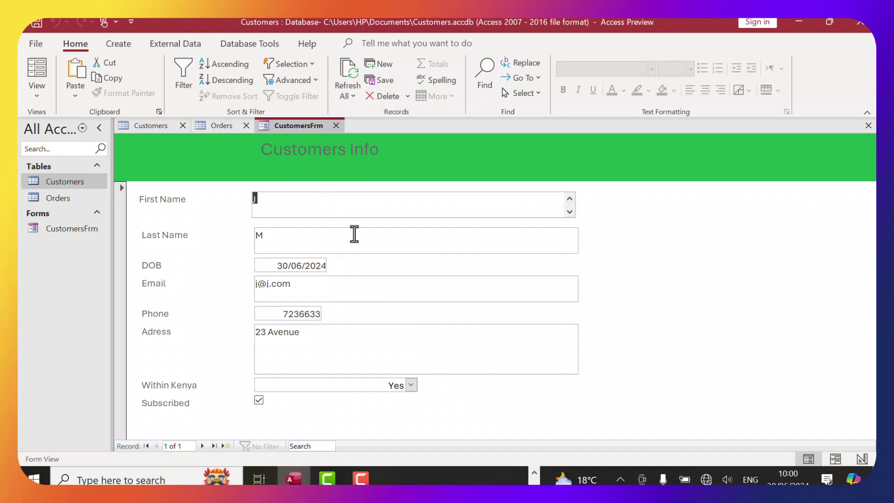
Step: In Design View, add a command button about 1.3 cm wide and 1.5 cm high beside the First Name field
{"action": "left_click", "coordinate": [36, 96]}
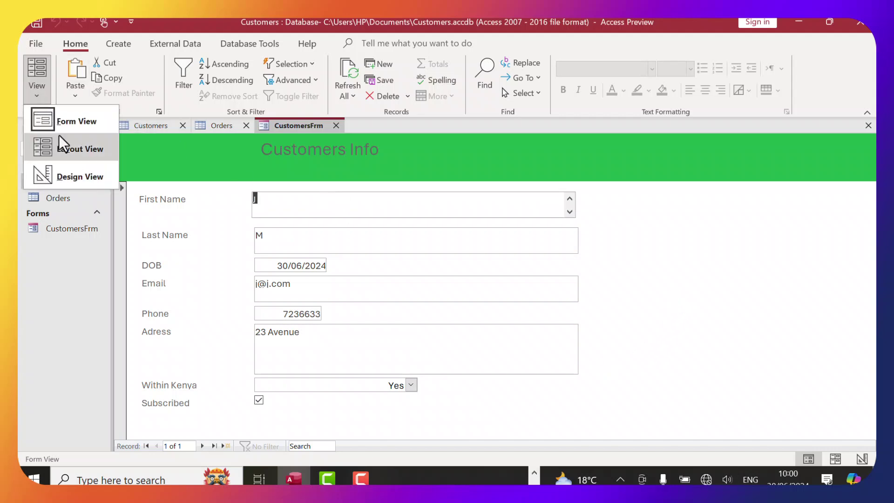
{"action": "left_click", "coordinate": [72, 172]}
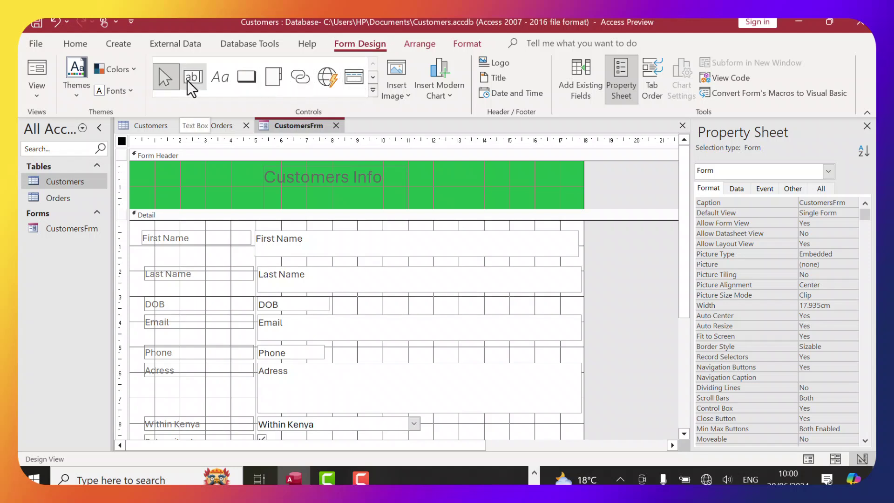
{"action": "left_click", "coordinate": [247, 75]}
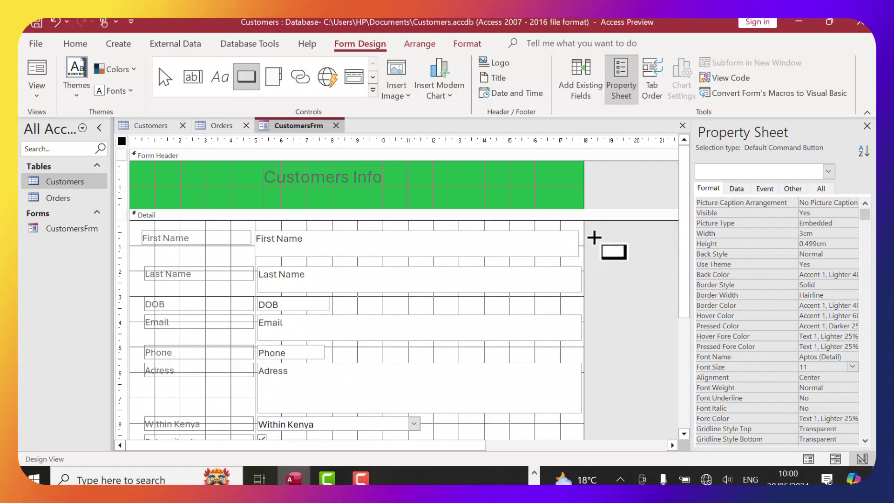
{"action": "scroll", "coordinate": [588, 247], "scroll_direction": "down", "scroll_amount": 3}
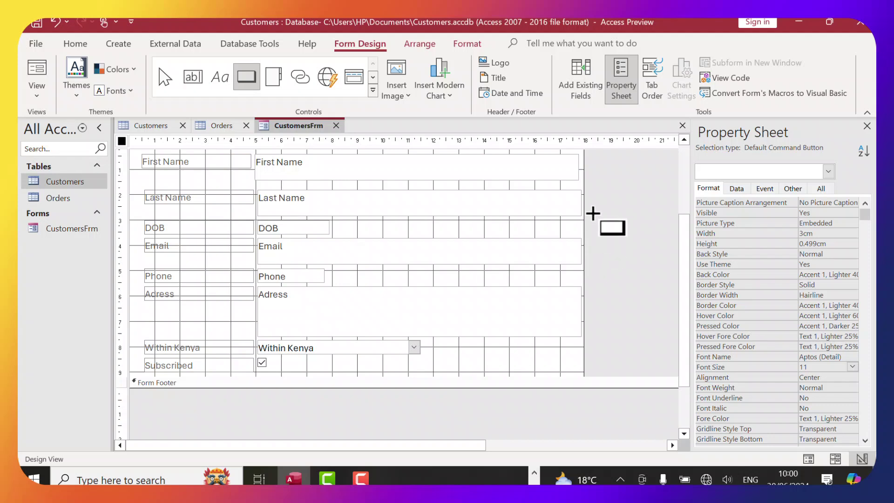
{"action": "scroll", "coordinate": [592, 209], "scroll_direction": "up", "scroll_amount": 2}
{"action": "left_click_drag", "start_coordinate": [600, 213], "coordinate": [631, 247]}
{"action": "left_click_drag", "start_coordinate": [414, 93], "coordinate": [379, 97]}
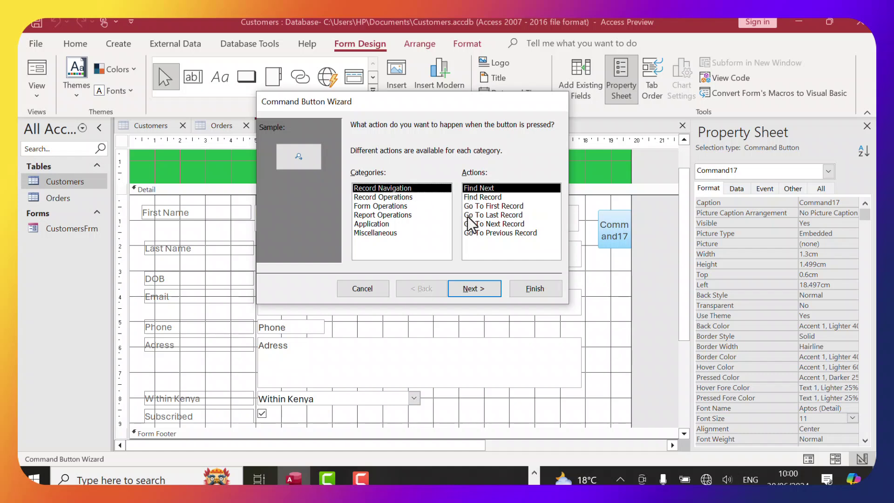
Step: Review the wizard's action categories and assign the Add New Record action from Record Operations to the new command button
{"action": "left_click", "coordinate": [391, 196]}
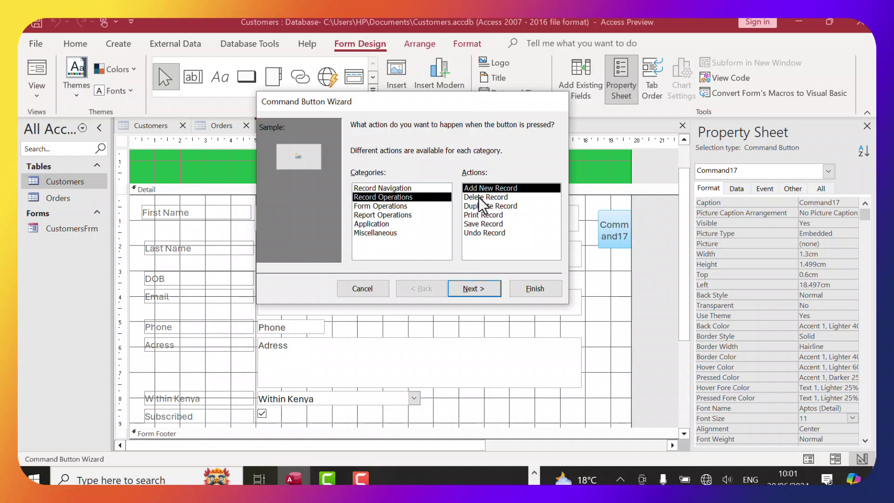
{"action": "left_click", "coordinate": [403, 207]}
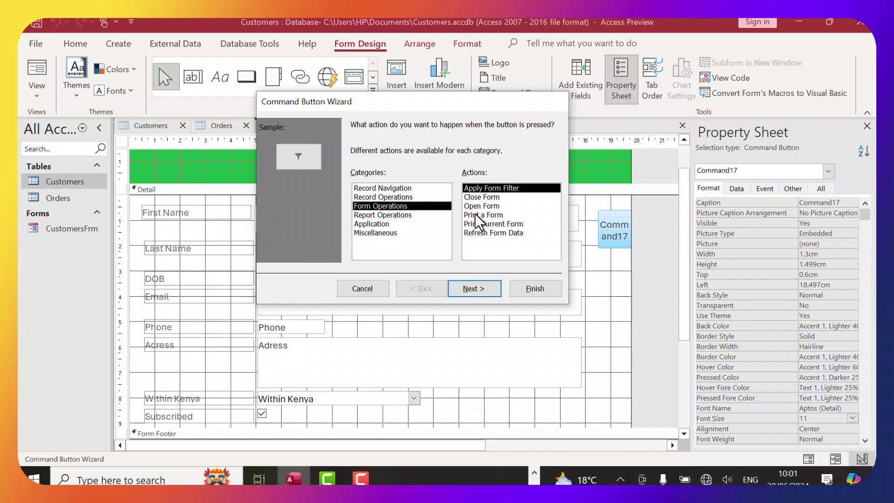
{"action": "left_click", "coordinate": [386, 215]}
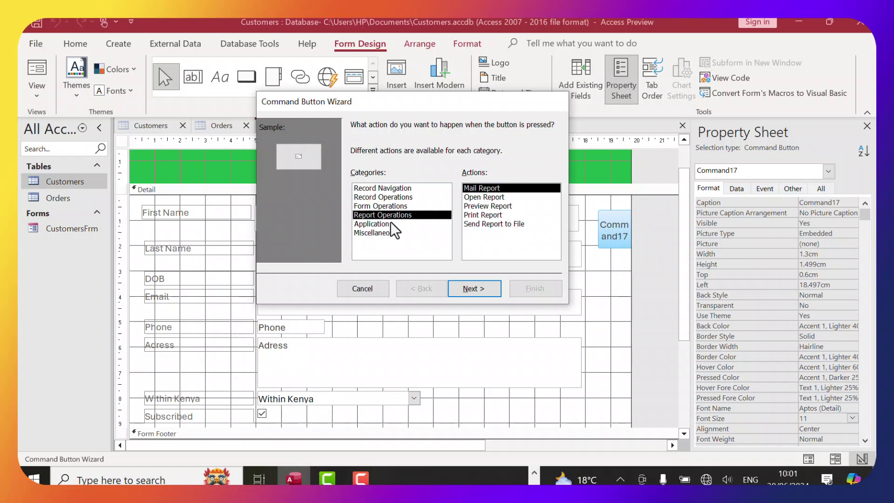
{"action": "left_click", "coordinate": [391, 222]}
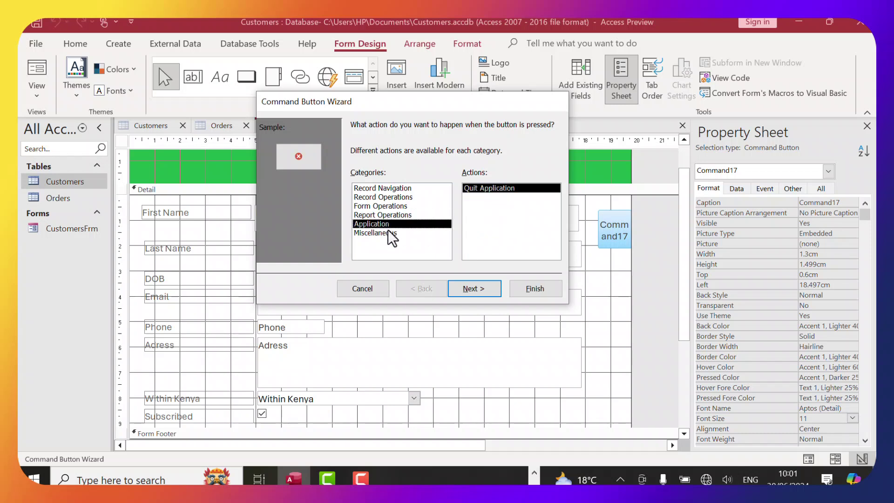
{"action": "left_click", "coordinate": [394, 195]}
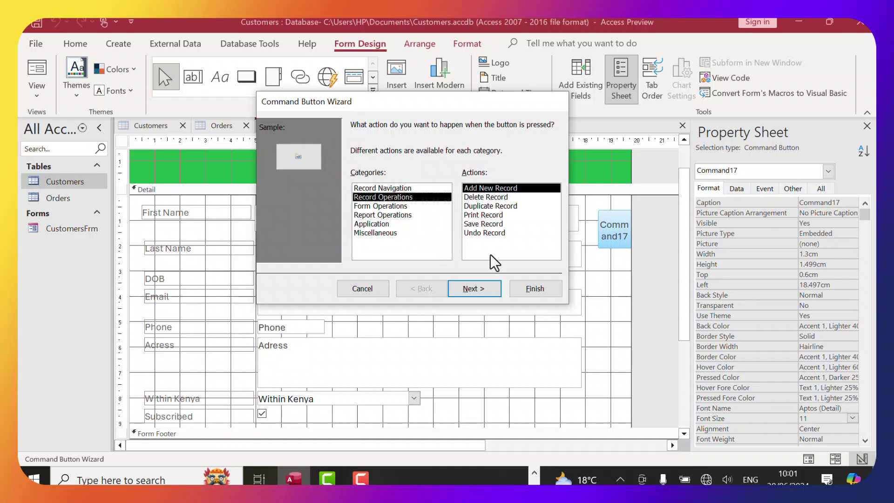
{"action": "left_click", "coordinate": [480, 289]}
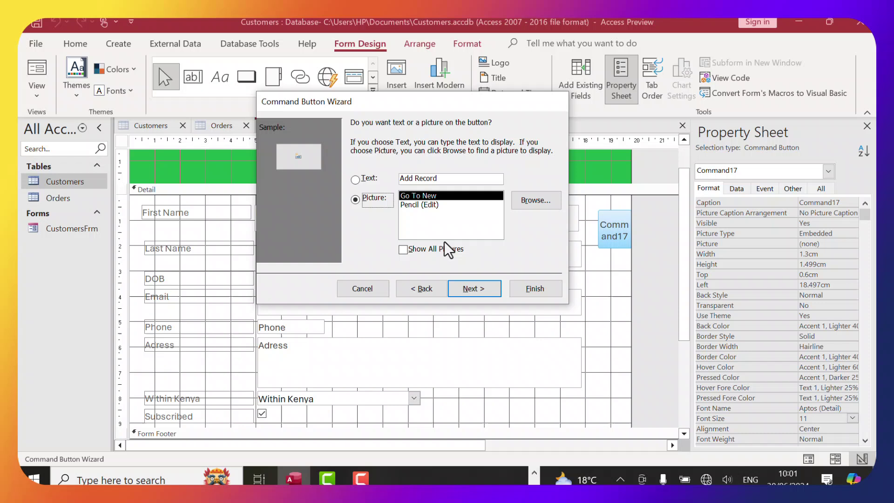
Step: Show the text "Add Record" on the button instead of a picture, and name the button addrecord
{"action": "left_click", "coordinate": [356, 178]}
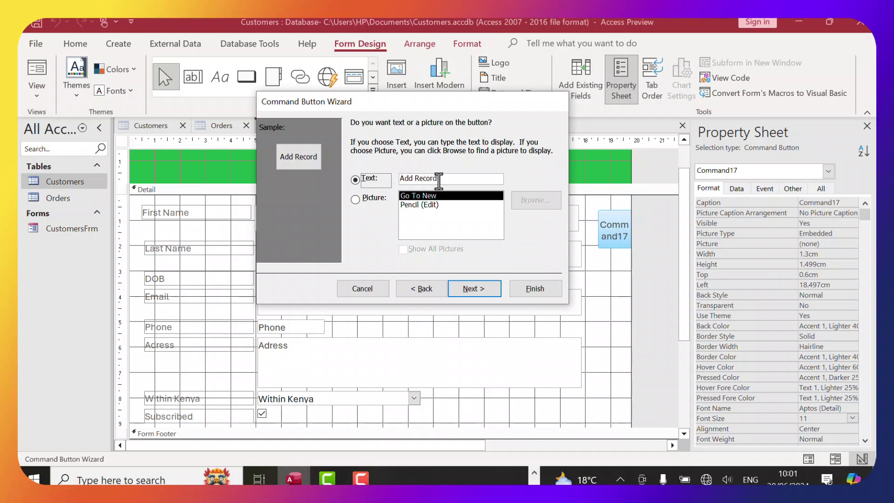
{"action": "left_click_drag", "start_coordinate": [438, 179], "coordinate": [396, 179]}
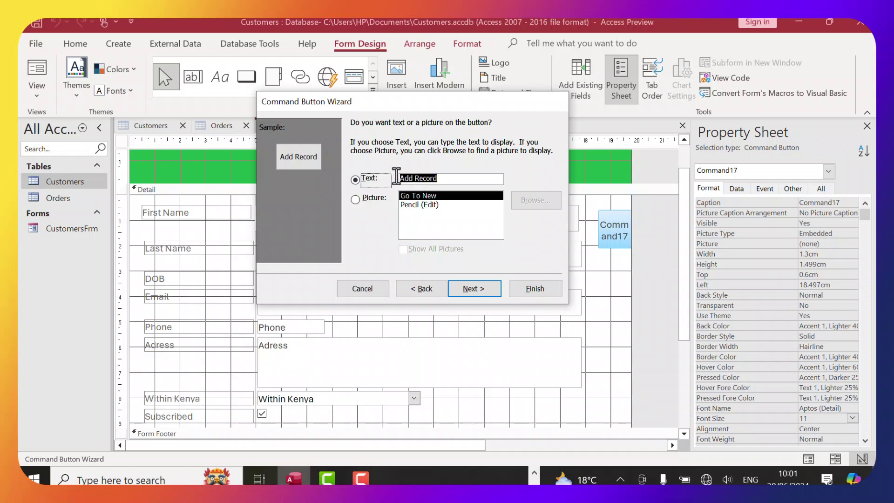
{"action": "left_click", "coordinate": [441, 181]}
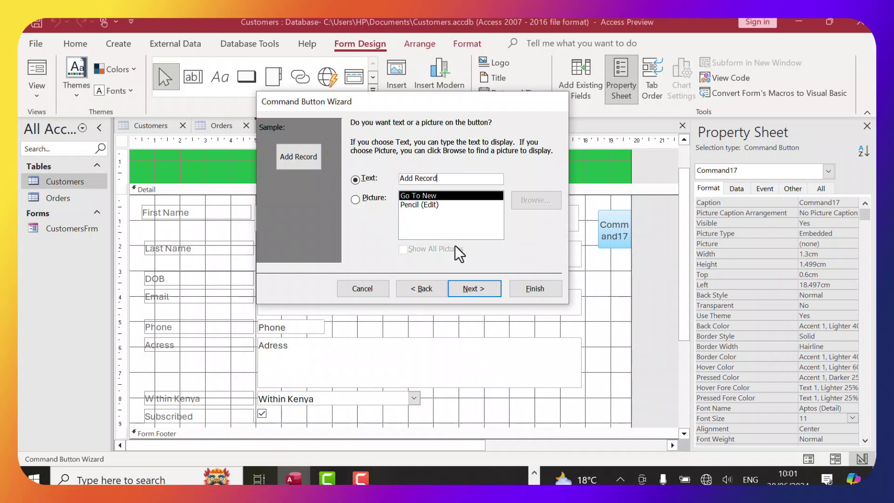
{"action": "left_click", "coordinate": [467, 289]}
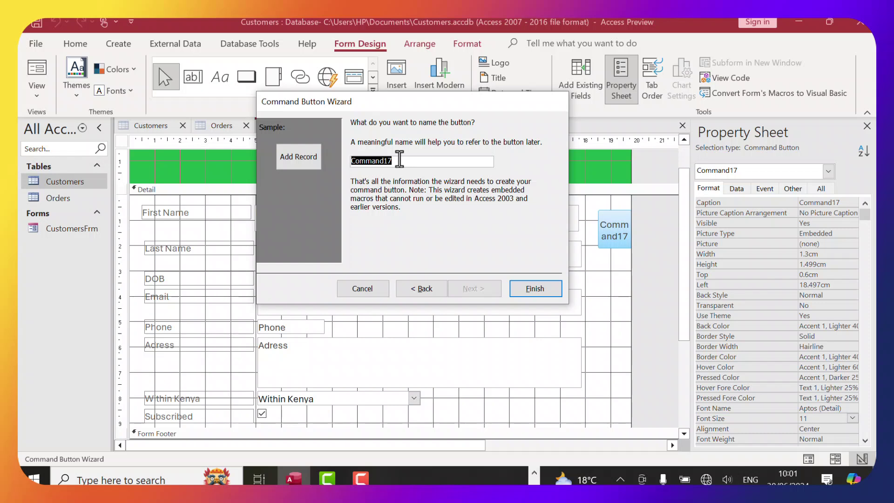
{"action": "type", "text": "addrecord"}
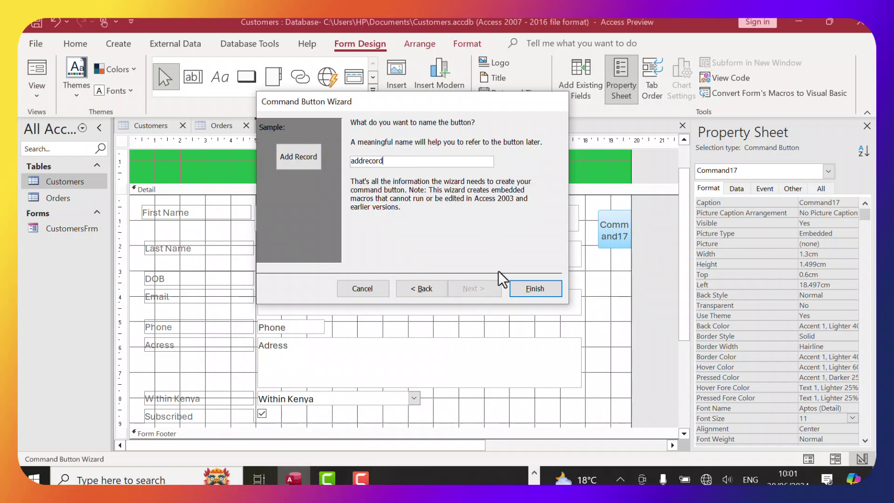
{"action": "left_click", "coordinate": [532, 289]}
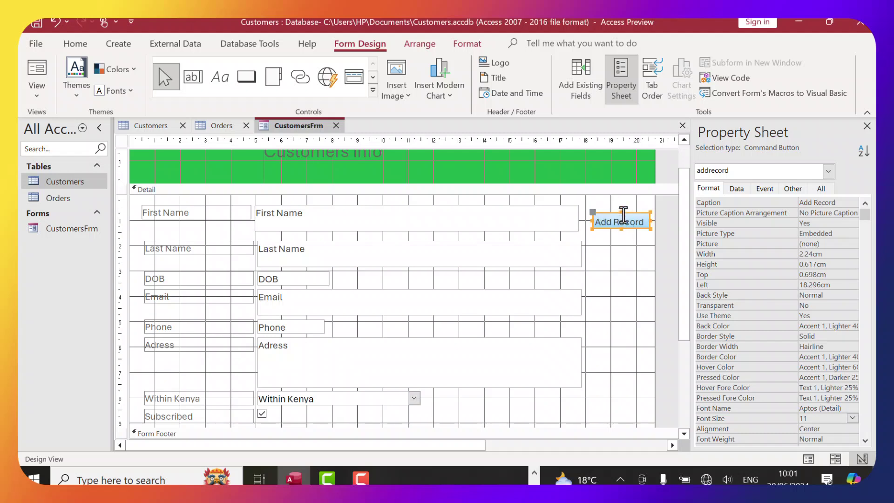
Step: Add a command button about 1.9 cm wide and 0.9 cm high below Add Record, with the Go To Next Record action
{"action": "left_click", "coordinate": [245, 78]}
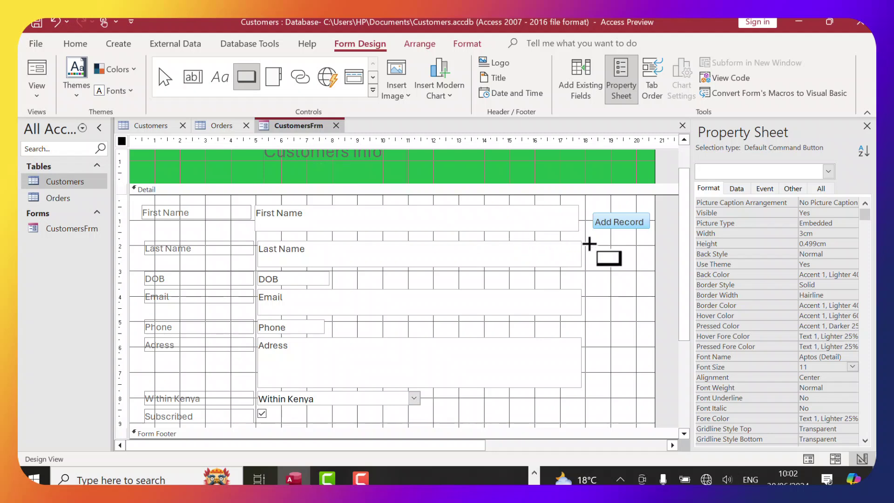
{"action": "left_click_drag", "start_coordinate": [589, 244], "coordinate": [639, 269]}
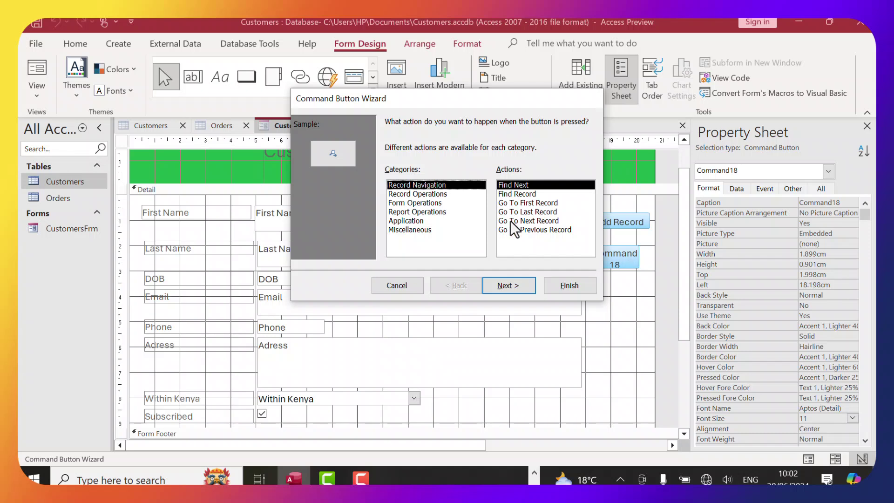
{"action": "left_click", "coordinate": [511, 221]}
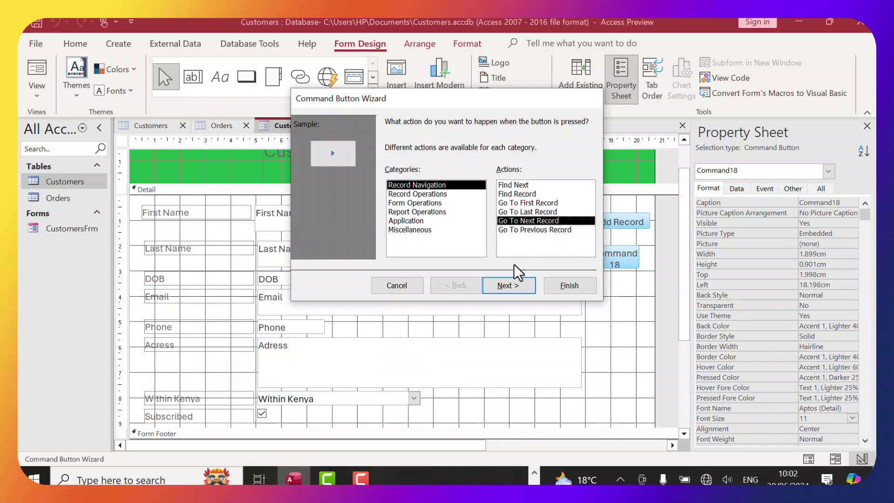
{"action": "left_click", "coordinate": [505, 287]}
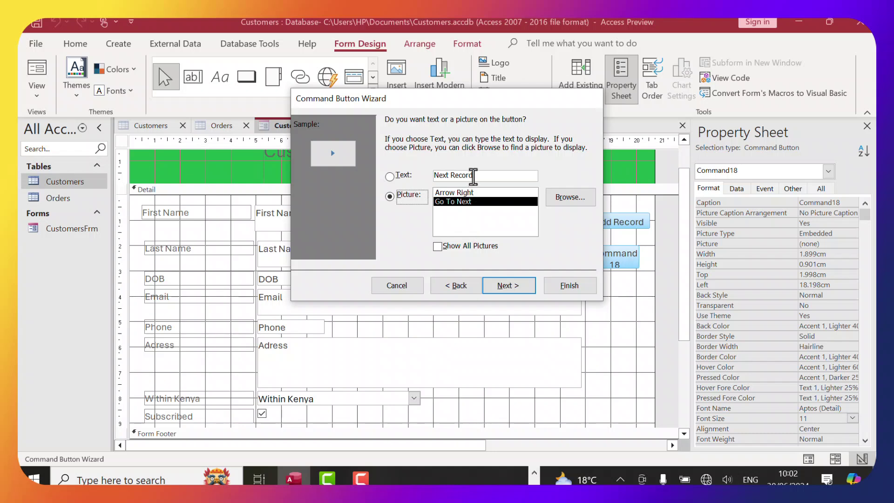
Step: Show the text "Next Record" on the second button instead of a picture, and name the button Next Record
{"action": "left_click", "coordinate": [389, 177]}
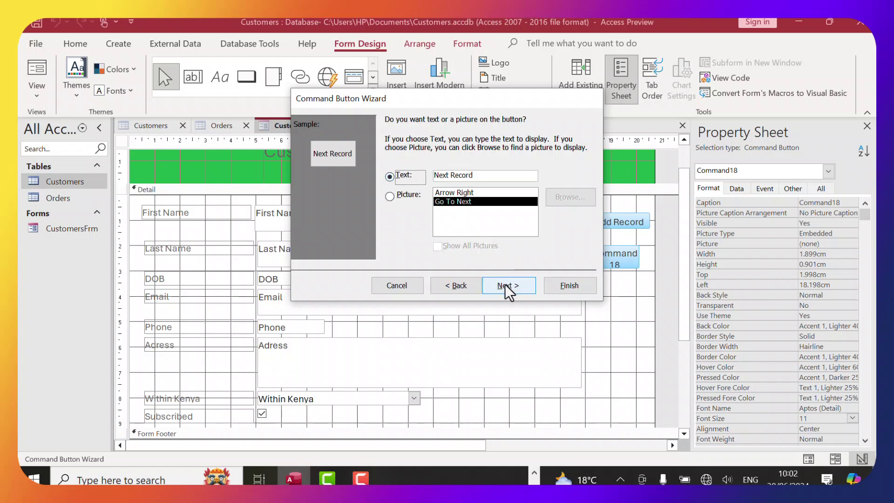
{"action": "left_click", "coordinate": [506, 286]}
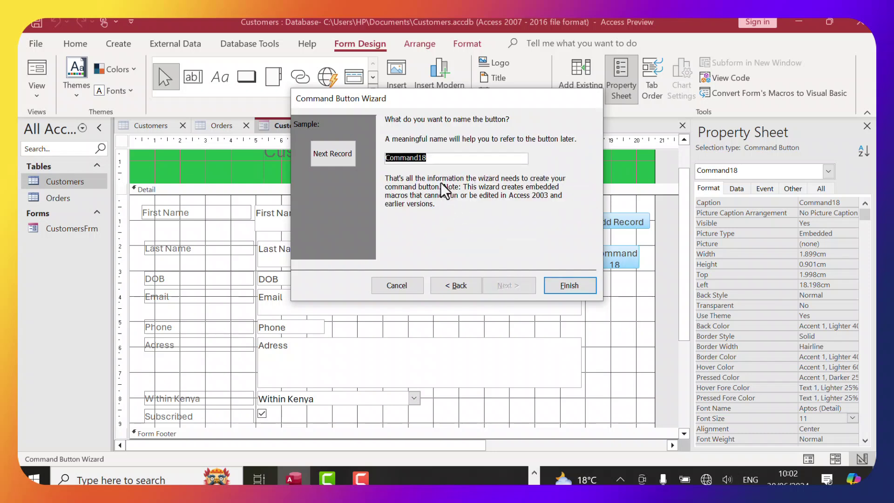
{"action": "type", "text": "N"}
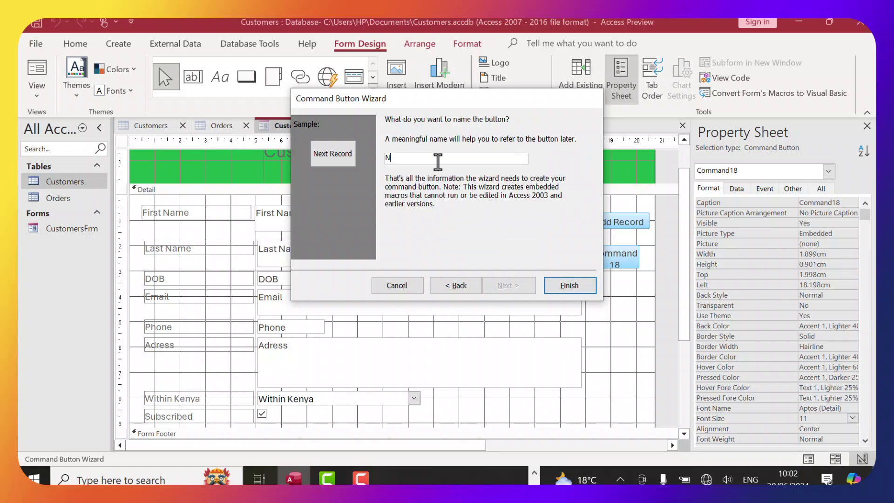
{"action": "type", "text": "ext Record"}
{"action": "left_click", "coordinate": [571, 283]}
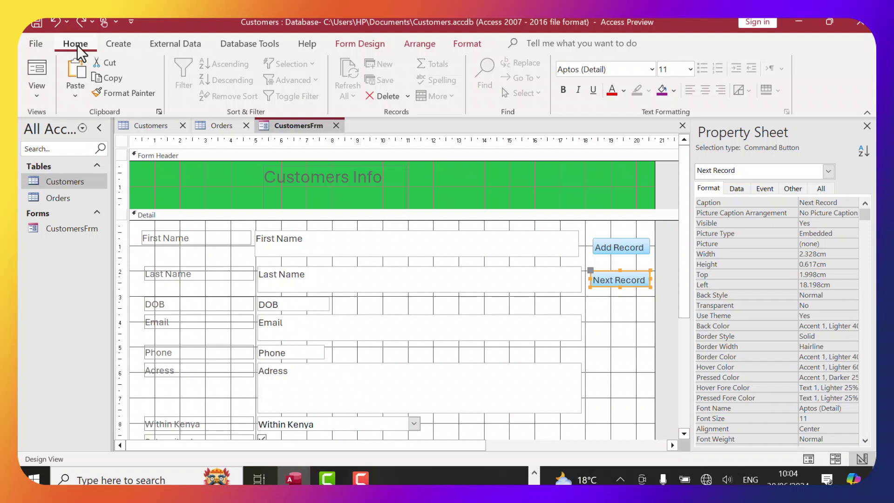
Step: Set the Next Record button's background colour to light green, Accent 6, Lighter 40%
{"action": "left_click", "coordinate": [673, 91]}
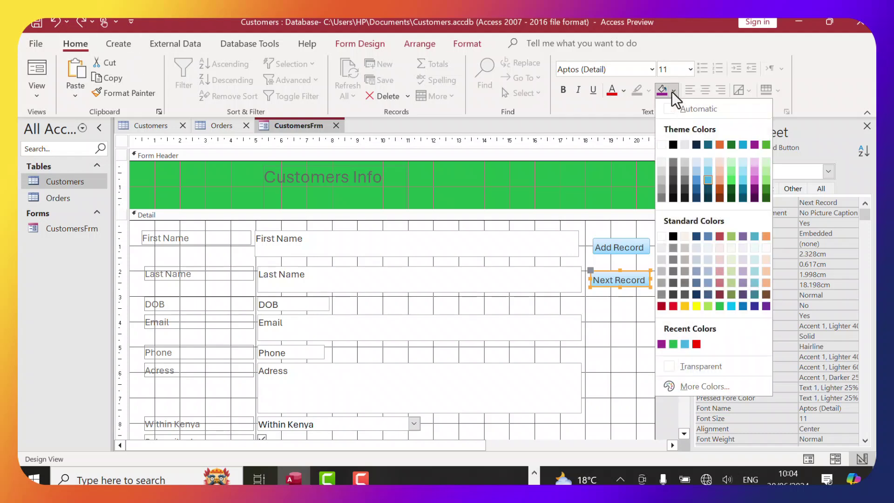
{"action": "left_click", "coordinate": [765, 180]}
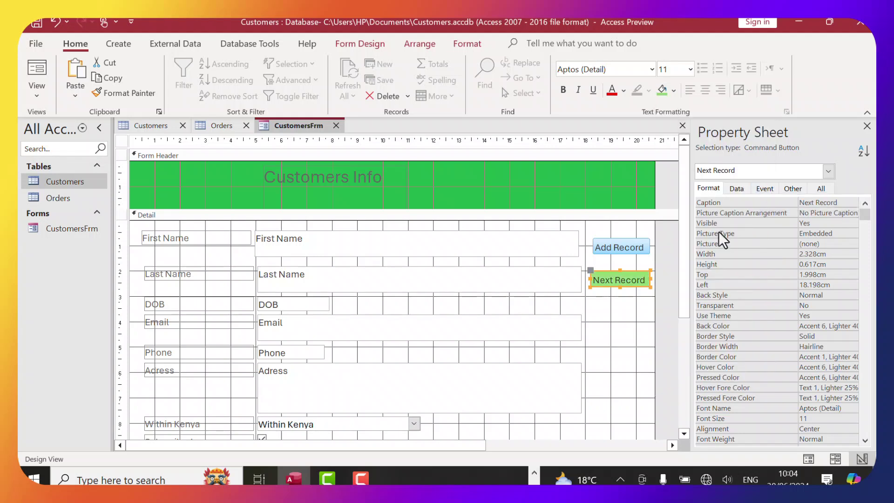
{"action": "left_click", "coordinate": [633, 292]}
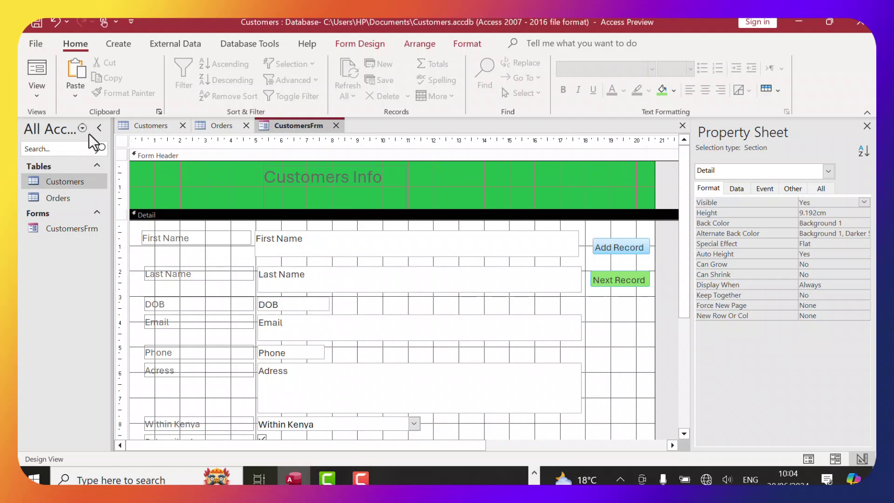
Step: Switch CustomersFrm to Form View and enter the customer's first and last name in the blank record
{"action": "left_click", "coordinate": [37, 93]}
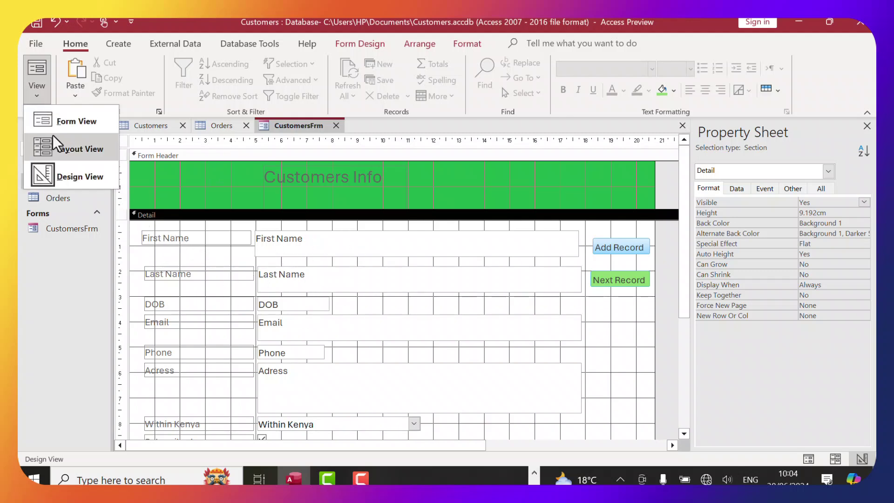
{"action": "left_click", "coordinate": [69, 126]}
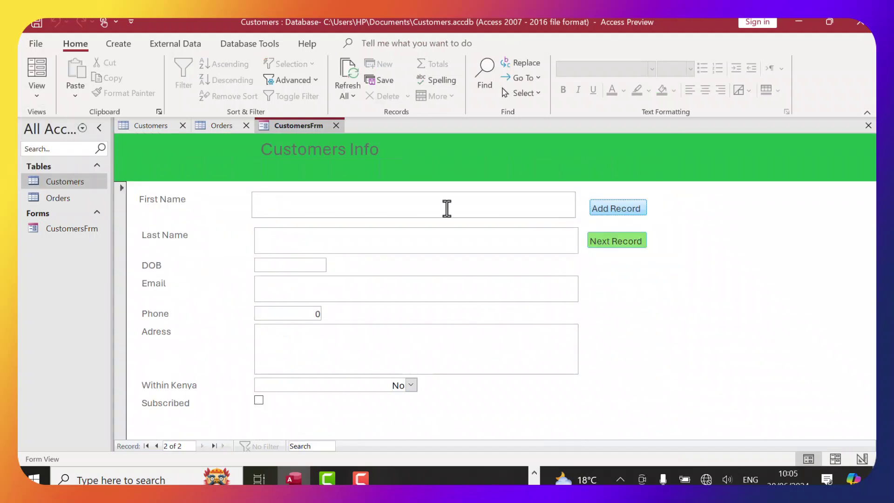
{"action": "left_click", "coordinate": [447, 208]}
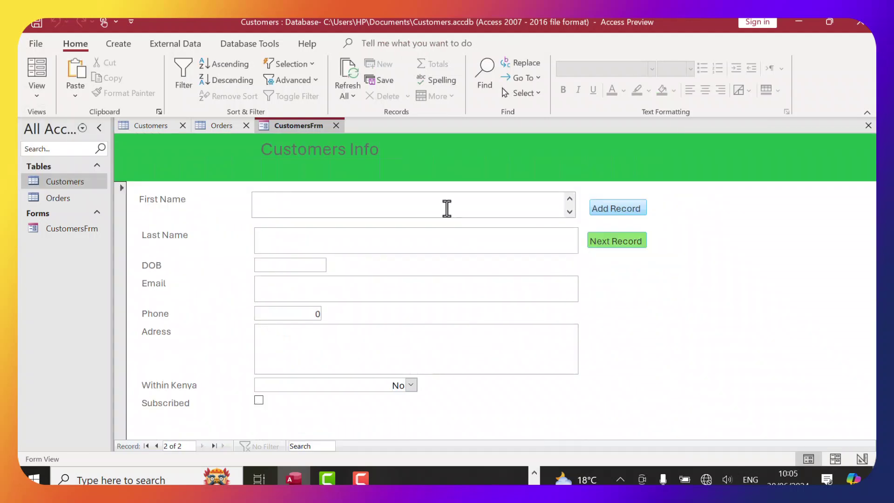
{"action": "type", "text": "E"}
{"action": "left_click", "coordinate": [289, 245]}
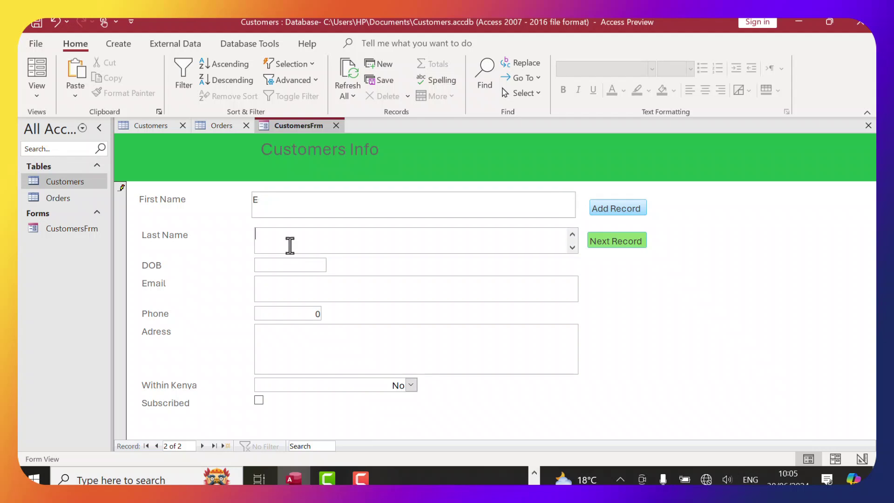
{"action": "type", "text": "G"}
Step: Set the DOB field to today's date and fill in the customer's email and phone number
{"action": "left_click", "coordinate": [300, 261]}
{"action": "left_click", "coordinate": [332, 264]}
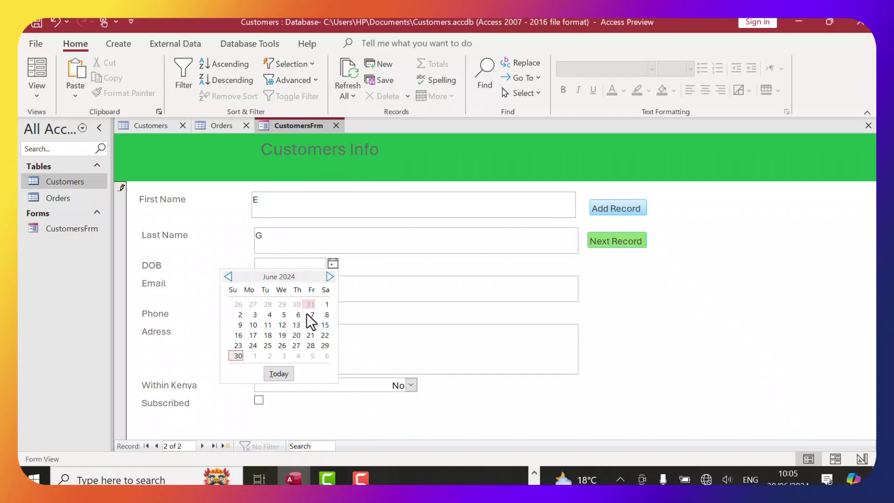
{"action": "left_click", "coordinate": [278, 373]}
{"action": "left_click", "coordinate": [307, 284]}
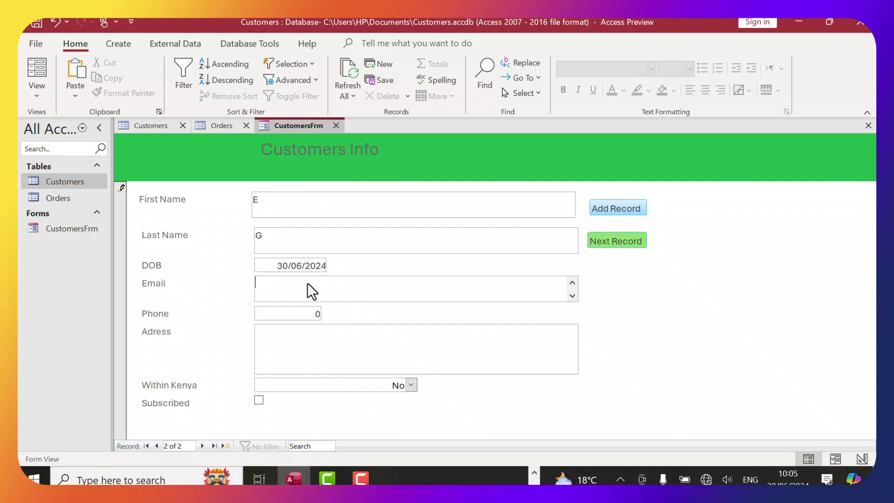
{"action": "type", "text": "e@e.com"}
{"action": "left_click", "coordinate": [318, 310]}
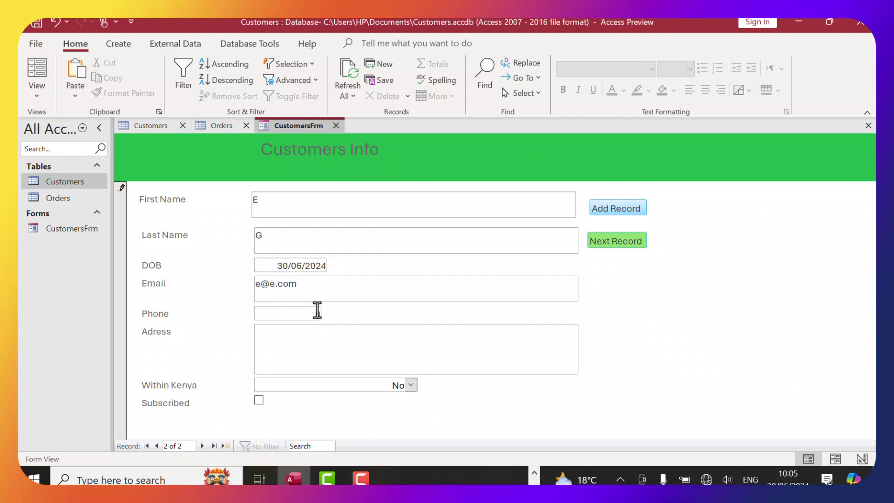
{"action": "type", "text": "4492820"}
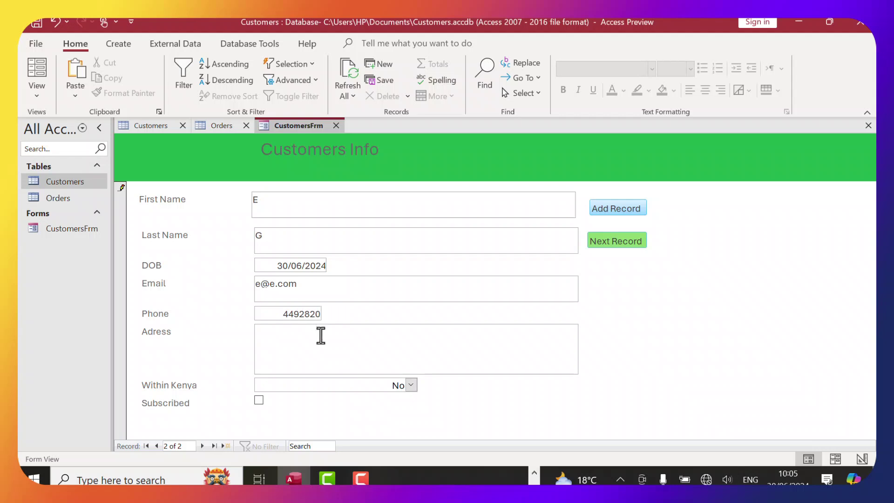
Step: Complete the record with the customer's address, Within Kenya set to No and Subscribed ticked, and start a new record using Add Record
{"action": "left_click", "coordinate": [320, 335]}
{"action": "type", "text": "43 Avenue"}
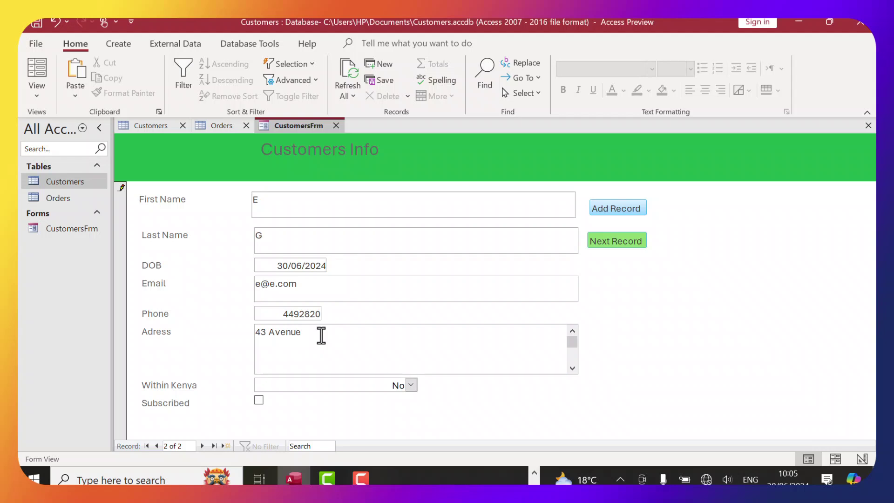
{"action": "left_click", "coordinate": [410, 385]}
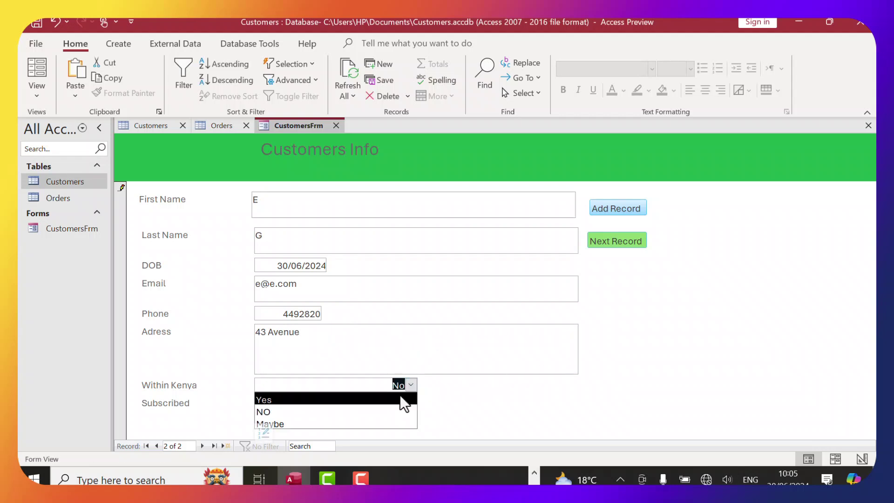
{"action": "left_click", "coordinate": [357, 408]}
{"action": "left_click", "coordinate": [258, 400]}
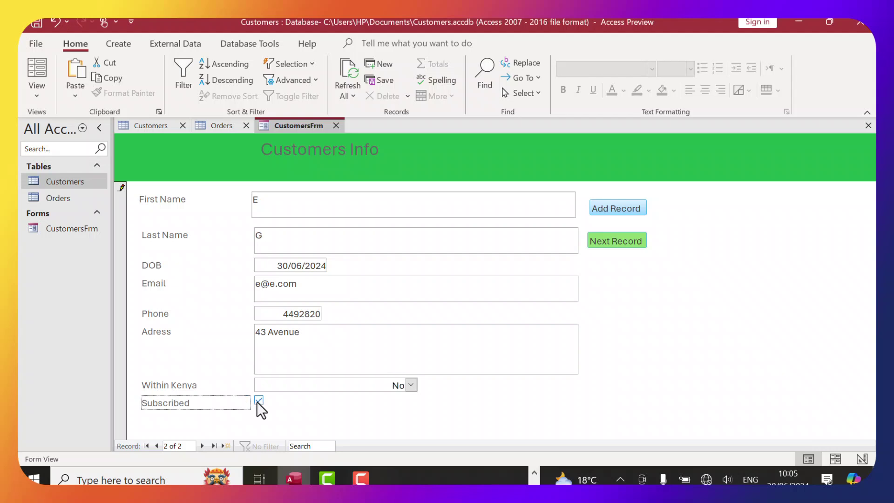
{"action": "left_click", "coordinate": [622, 208]}
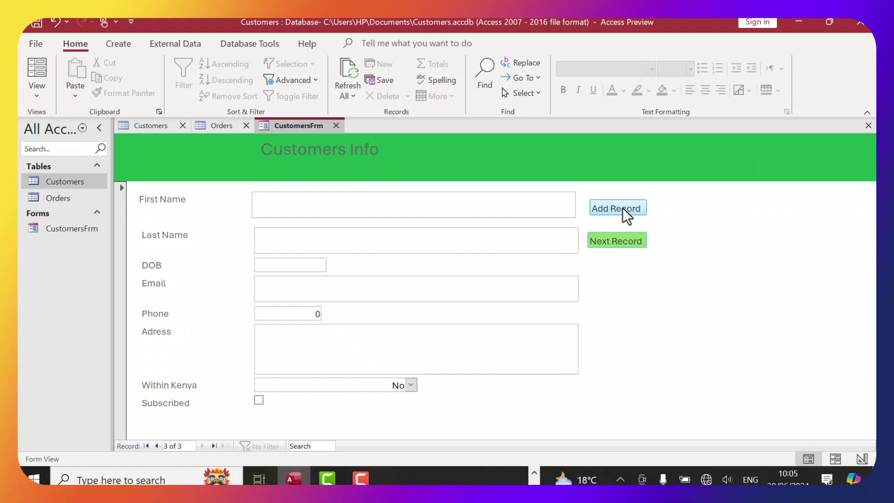
Step: Refresh the Customers table to check the newly added third record, and return to CustomersFrm
{"action": "double_click", "coordinate": [72, 180]}
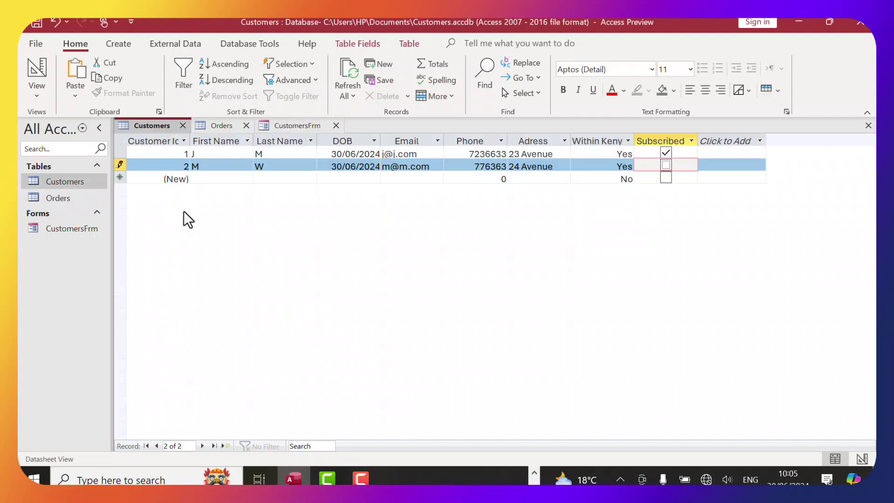
{"action": "left_click", "coordinate": [350, 94]}
{"action": "left_click", "coordinate": [369, 117]}
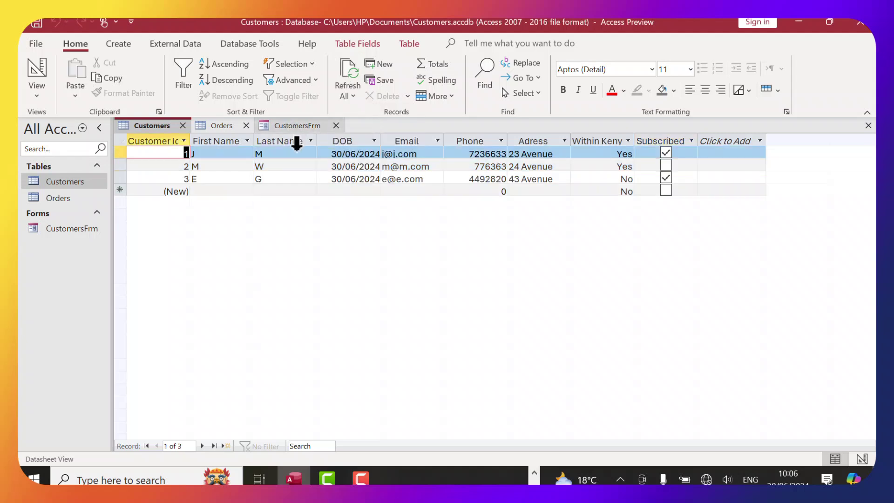
{"action": "left_click", "coordinate": [263, 179]}
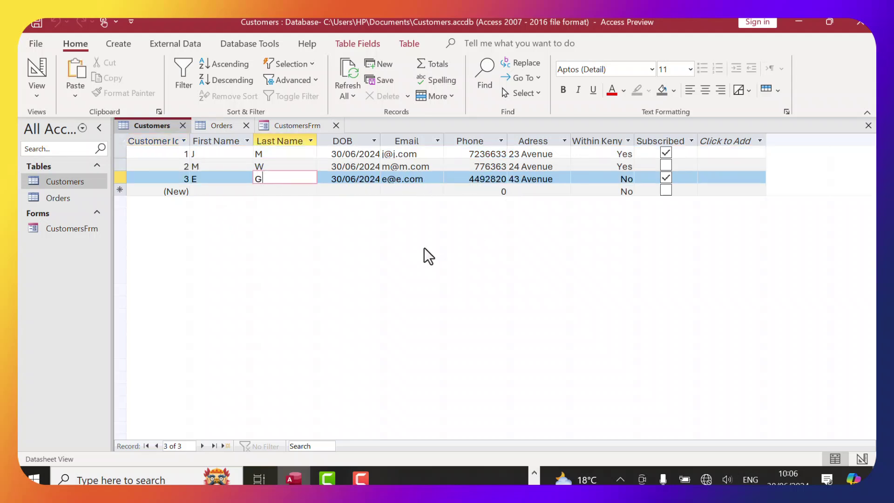
{"action": "double_click", "coordinate": [72, 230]}
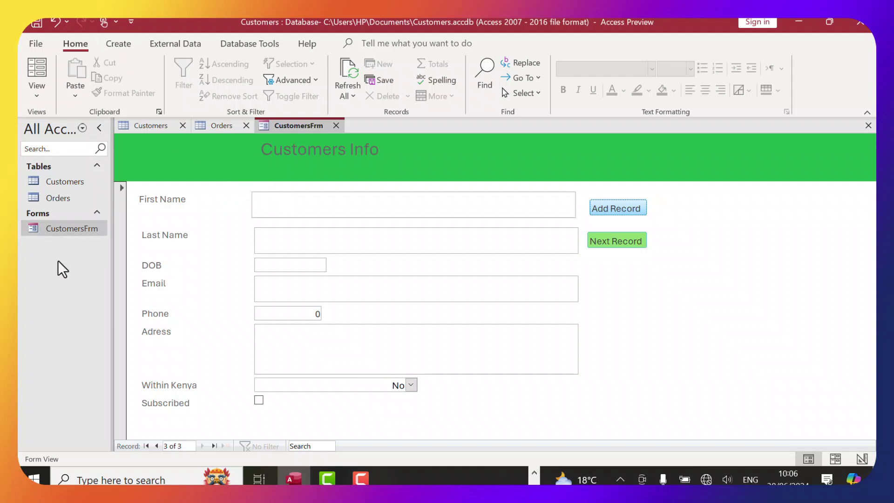
Step: Start a report with the Report Wizard and add First Name, Last Name, Email and Phone from the Customers table
{"action": "left_click", "coordinate": [117, 44]}
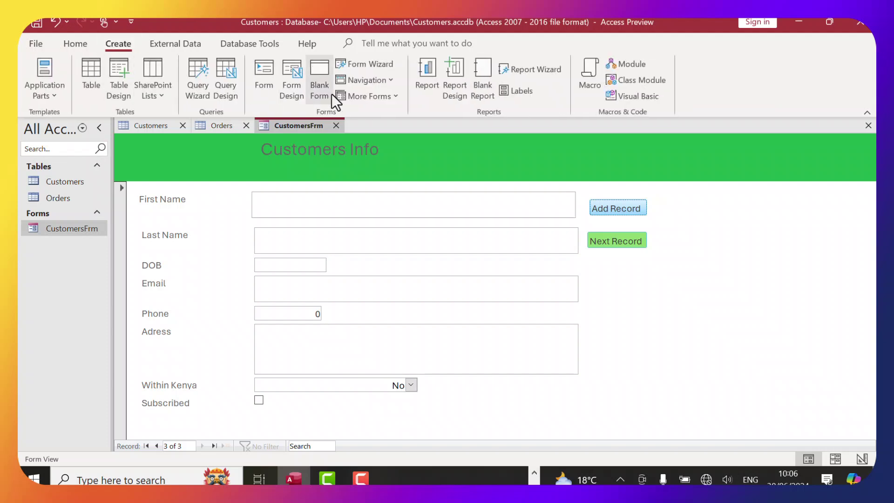
{"action": "left_click", "coordinate": [535, 69]}
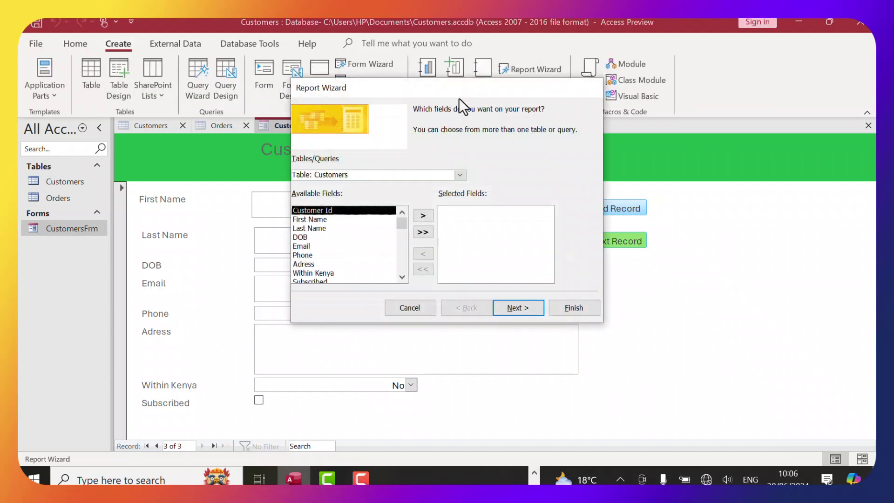
{"action": "left_click_drag", "start_coordinate": [453, 93], "coordinate": [451, 81]}
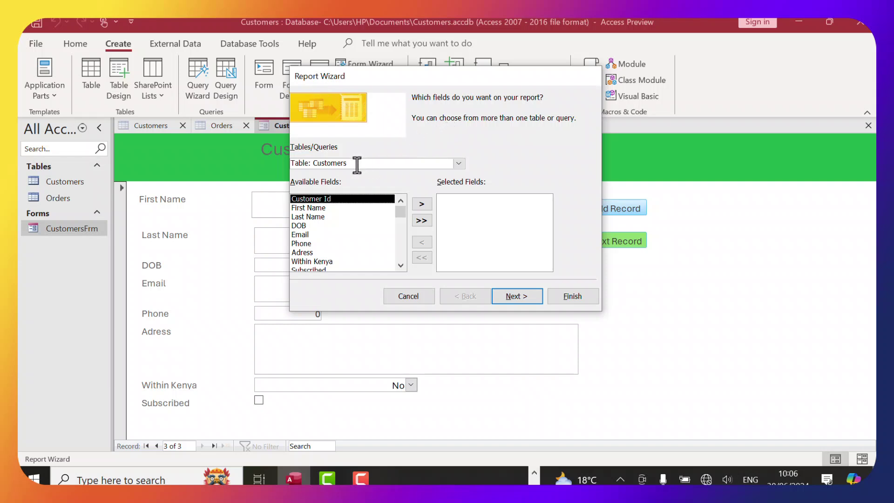
{"action": "left_click", "coordinate": [317, 209]}
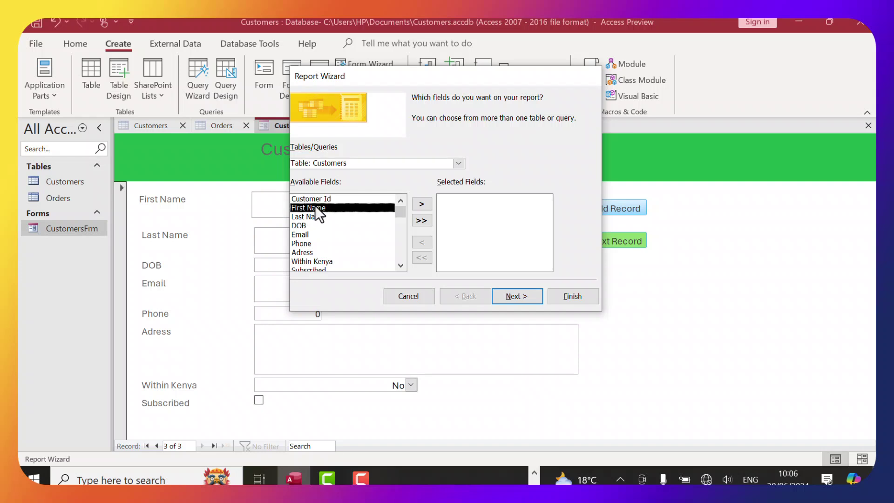
{"action": "left_click", "coordinate": [421, 204]}
{"action": "left_click", "coordinate": [422, 204]}
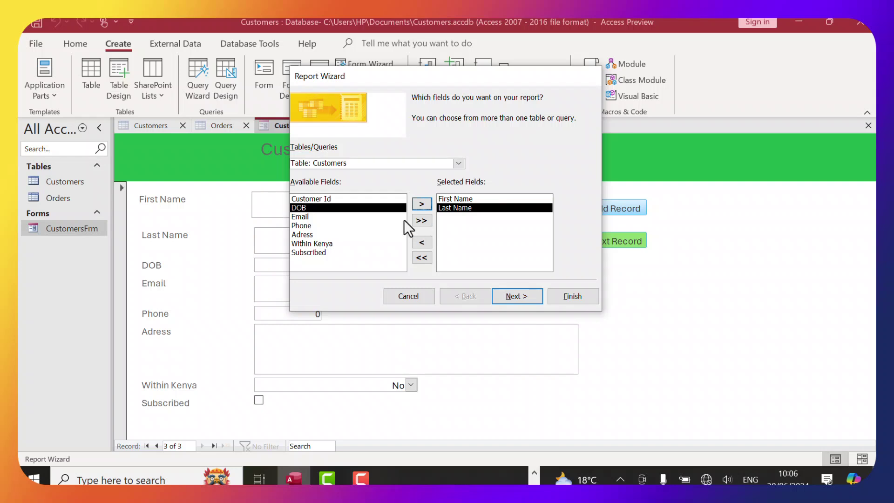
{"action": "double_click", "coordinate": [320, 215]}
{"action": "double_click", "coordinate": [320, 216]}
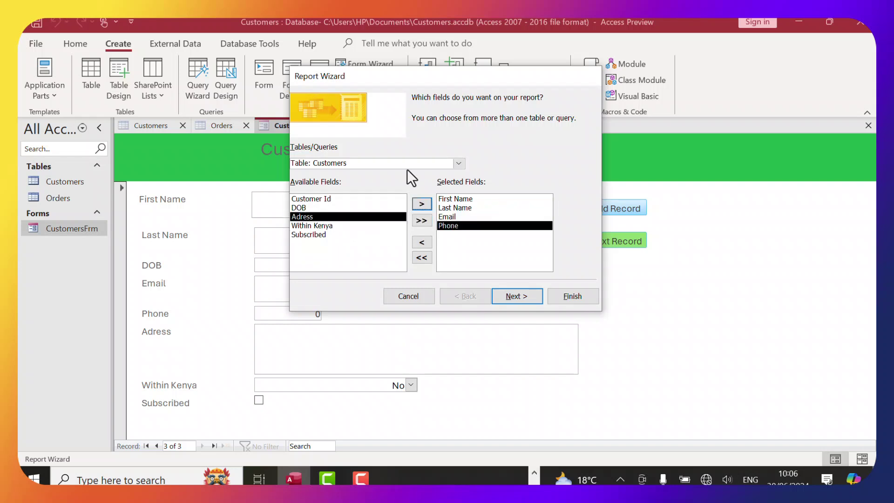
Step: Add Units and Amount from the Orders table to the report and keep the data viewed by Customers
{"action": "left_click", "coordinate": [457, 163]}
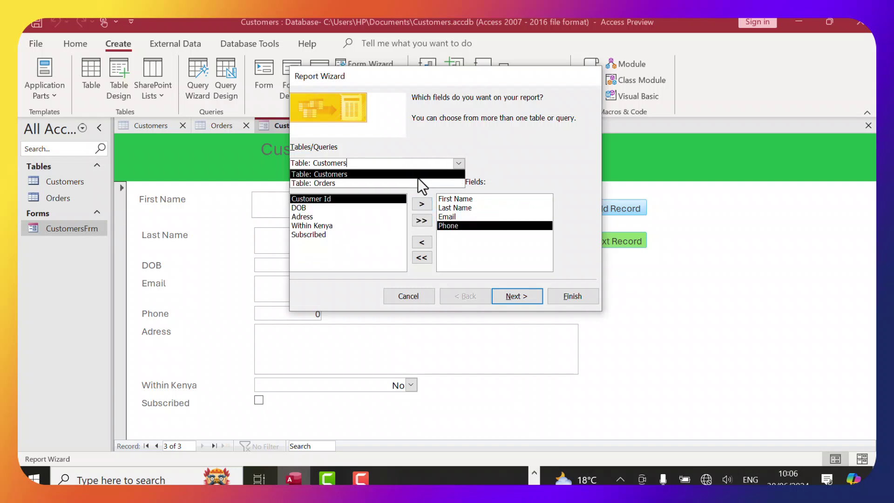
{"action": "left_click", "coordinate": [417, 181]}
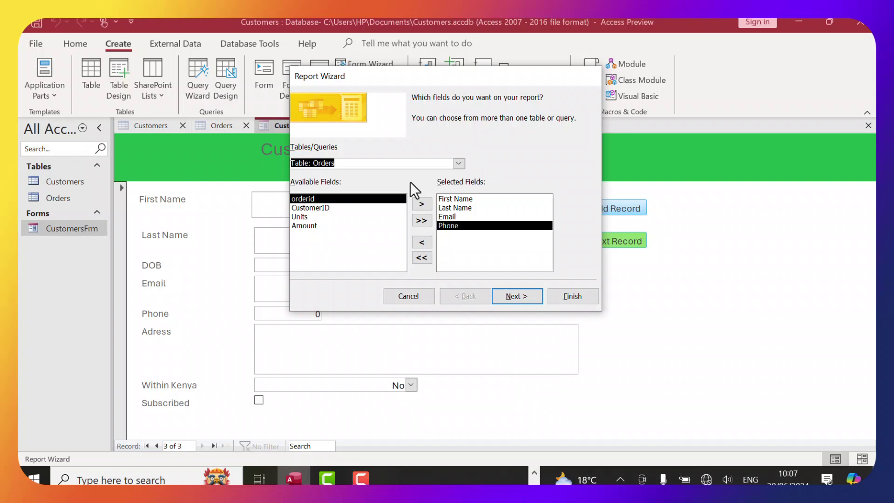
{"action": "left_click", "coordinate": [331, 208]}
{"action": "left_click", "coordinate": [328, 216]}
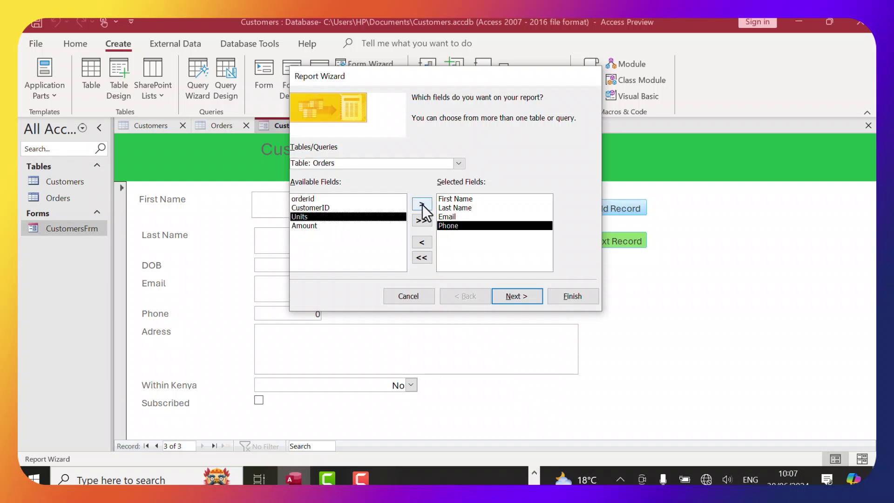
{"action": "left_click", "coordinate": [422, 204]}
{"action": "left_click", "coordinate": [422, 204]}
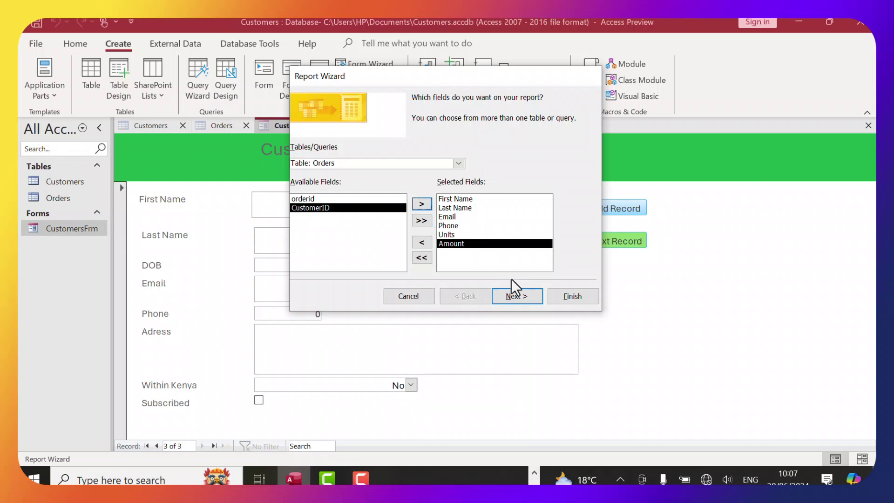
{"action": "left_click", "coordinate": [507, 295]}
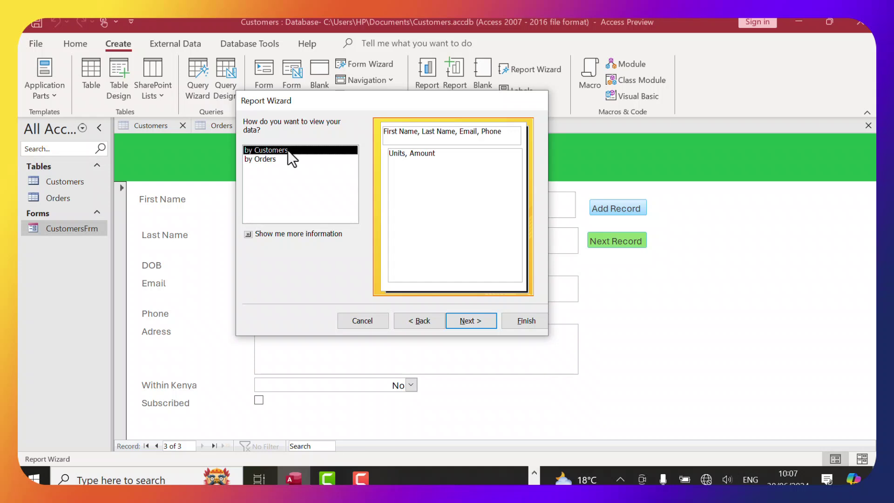
{"action": "left_click", "coordinate": [476, 322]}
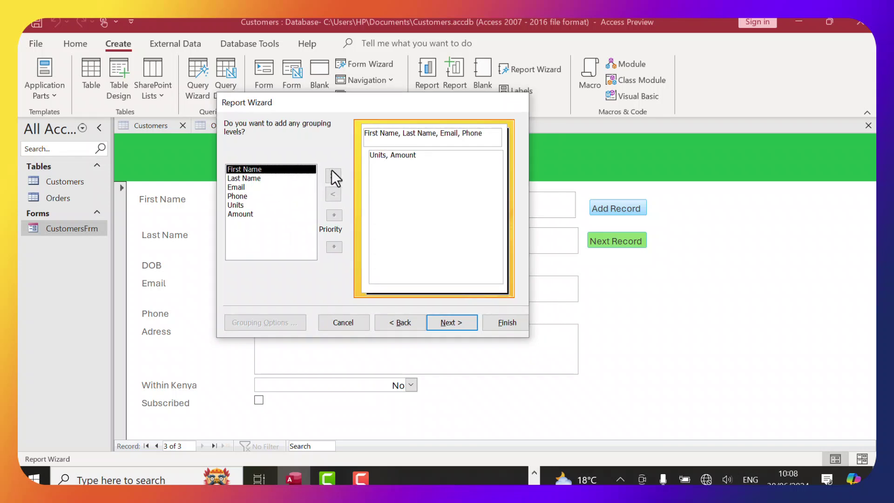
Step: Add grouping levels to the report by First Name, Last Name and Phone, and proceed to the sorting options
{"action": "left_click", "coordinate": [331, 175]}
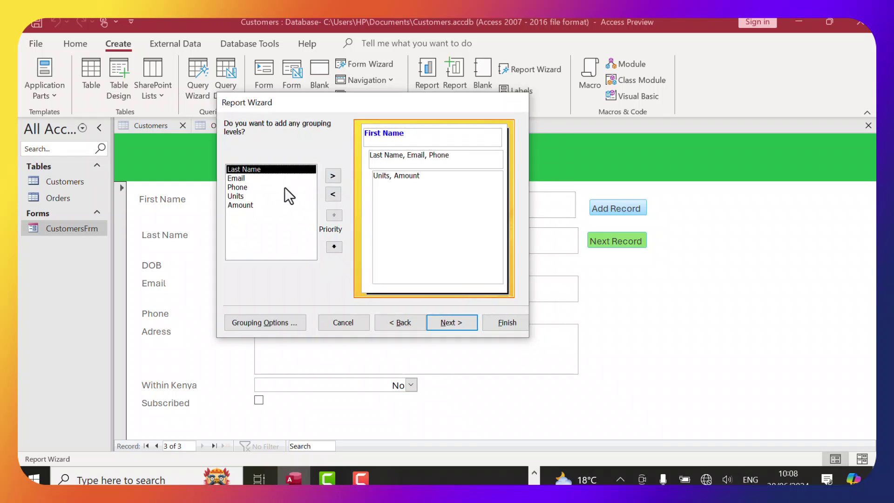
{"action": "left_click", "coordinate": [333, 176]}
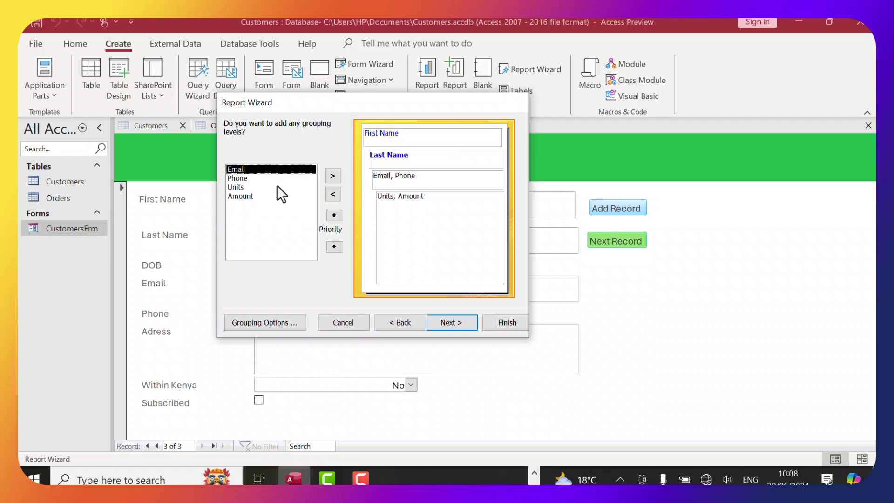
{"action": "left_click", "coordinate": [238, 178]}
{"action": "left_click", "coordinate": [333, 176]}
{"action": "left_click", "coordinate": [333, 175]}
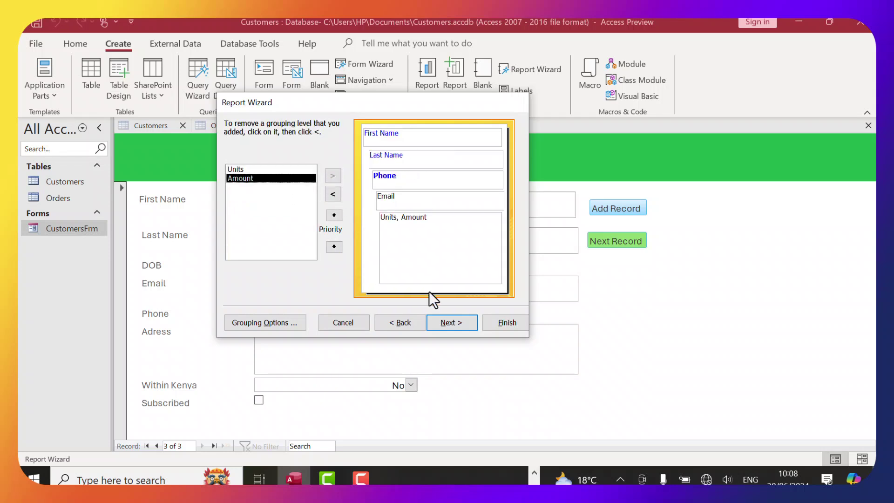
{"action": "left_click", "coordinate": [448, 322]}
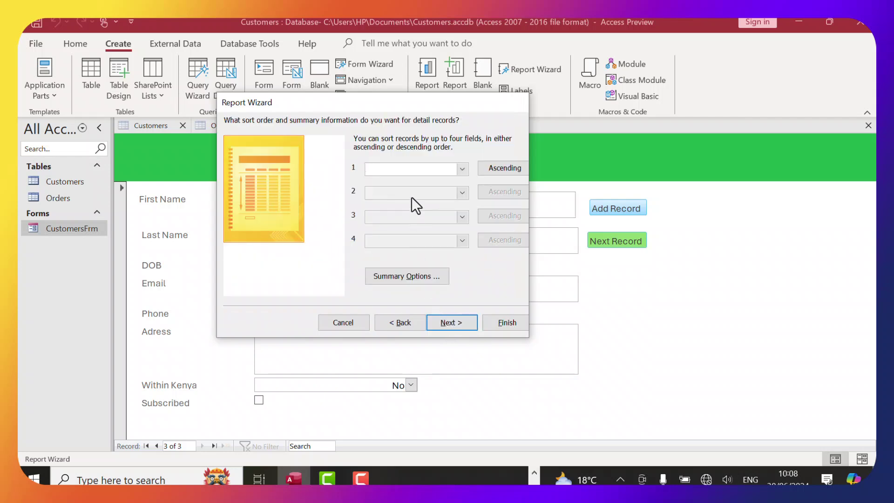
Step: Sort the report's detail records by Amount in ascending order and accept the summary options with no calculated values
{"action": "left_click", "coordinate": [463, 169]}
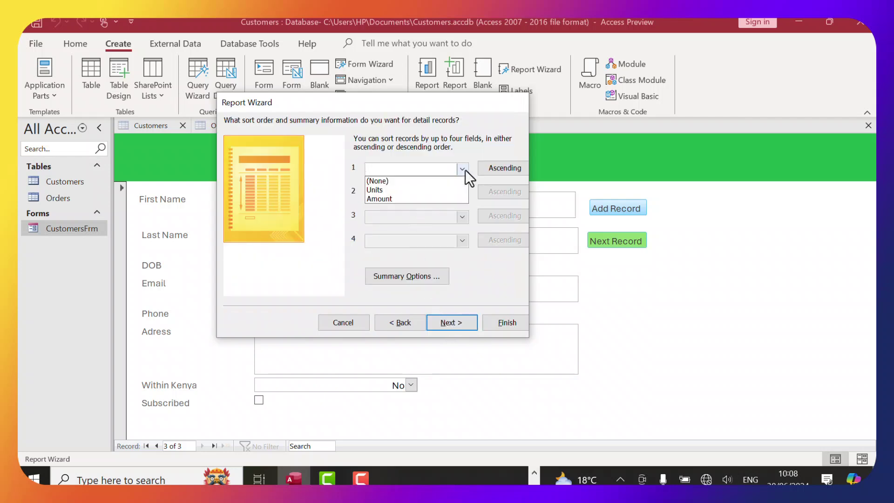
{"action": "left_click", "coordinate": [425, 198]}
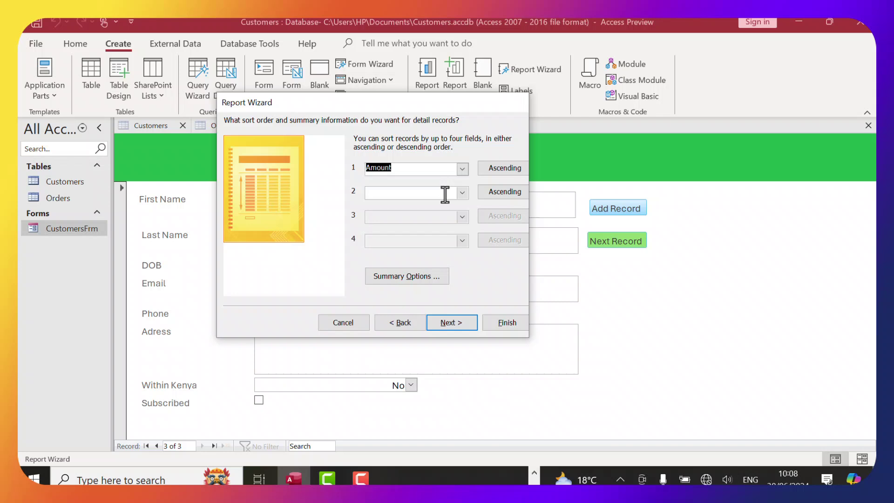
{"action": "left_click", "coordinate": [506, 168]}
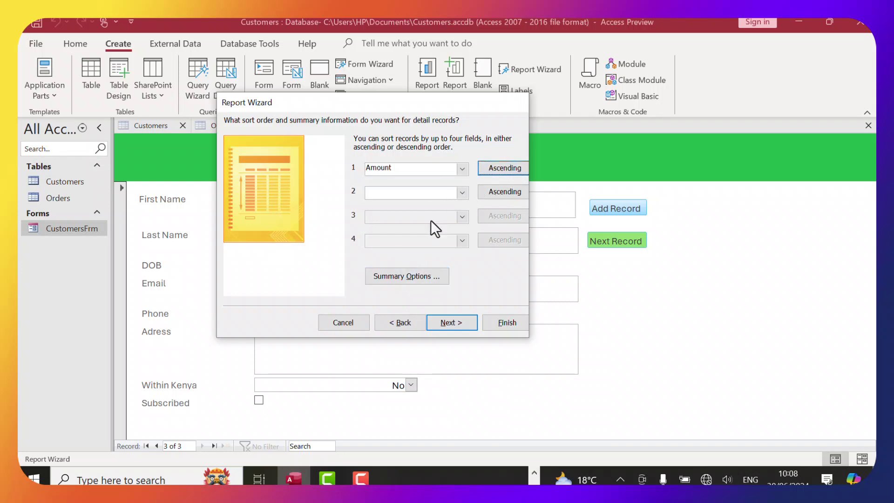
{"action": "left_click", "coordinate": [410, 274]}
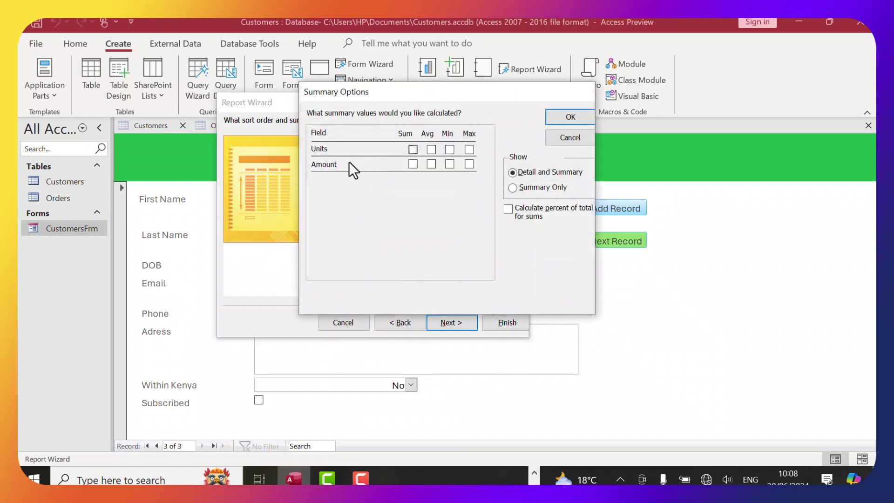
{"action": "key", "text": "Return"}
{"action": "left_click", "coordinate": [454, 323]}
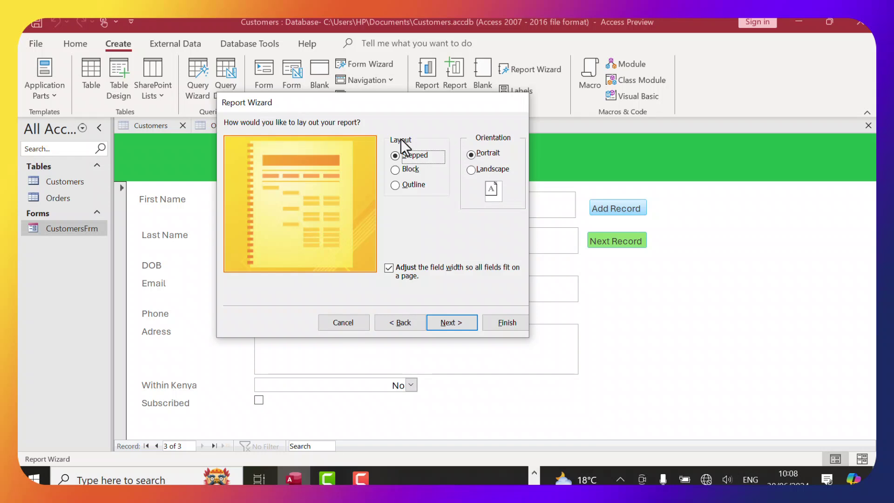
Step: Preview the Block and Outline layouts, and keep the Stepped layout in Portrait orientation with fields fitted to the page
{"action": "left_click", "coordinate": [397, 172]}
{"action": "left_click", "coordinate": [395, 184]}
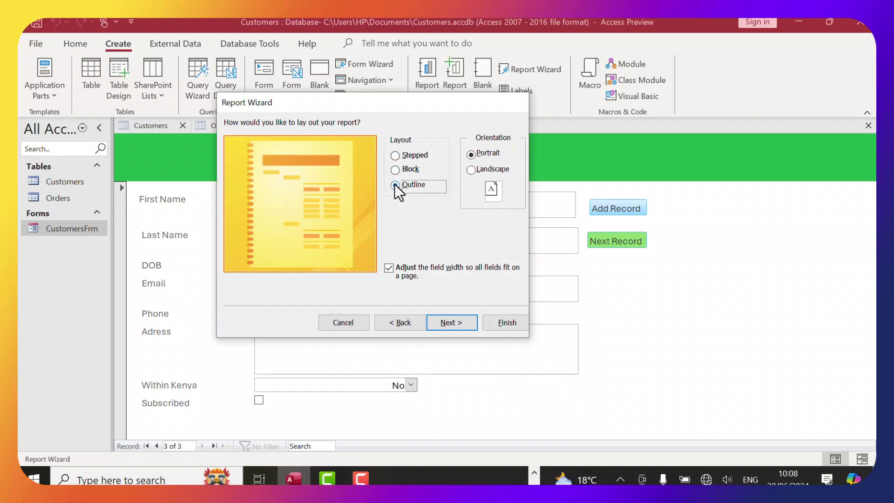
{"action": "left_click", "coordinate": [400, 154]}
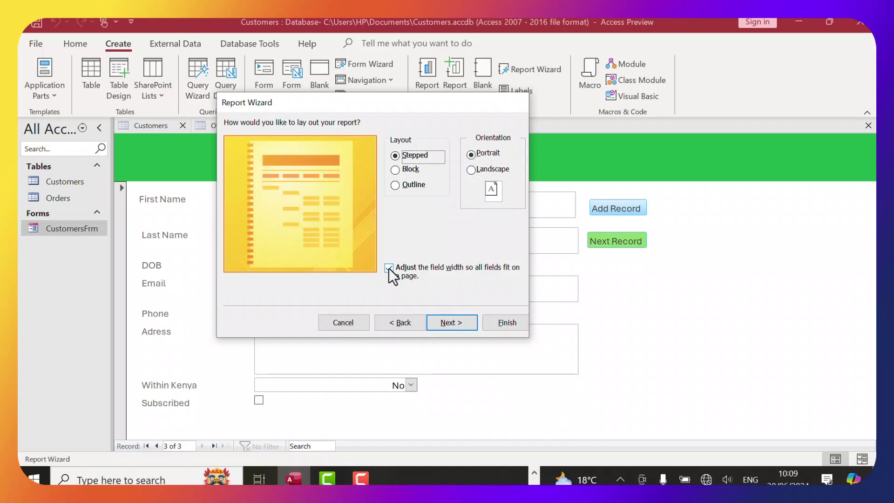
{"action": "left_click", "coordinate": [452, 322]}
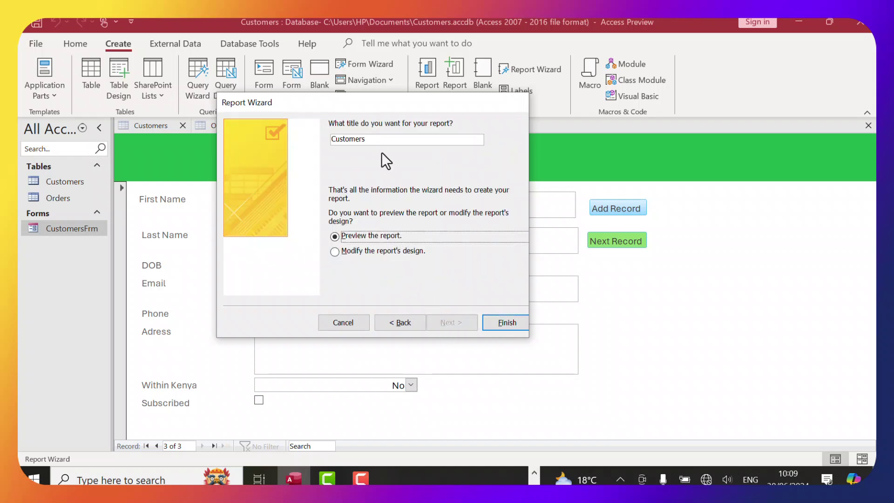
Step: Title the report Customers Report, choose to preview it, and finish the wizard
{"action": "left_click", "coordinate": [377, 139]}
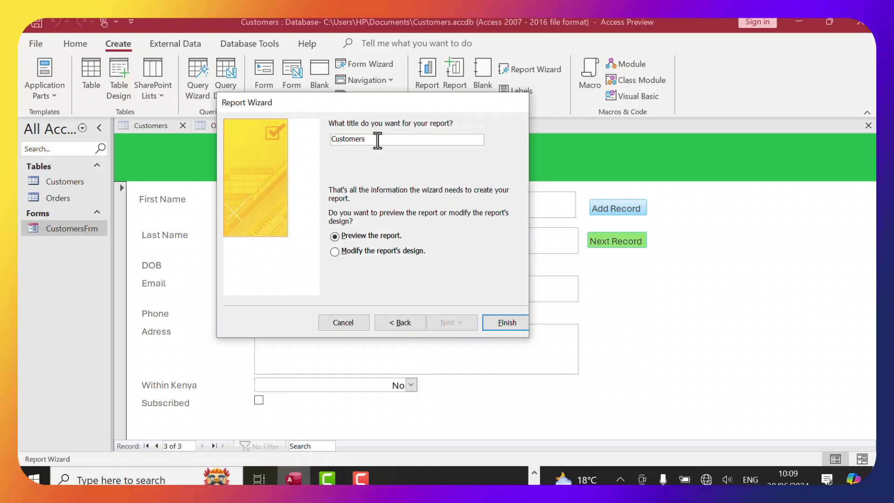
{"action": "type", "text": "Reports"}
{"action": "key", "text": "BackSpace"}
{"action": "left_click", "coordinate": [362, 233]}
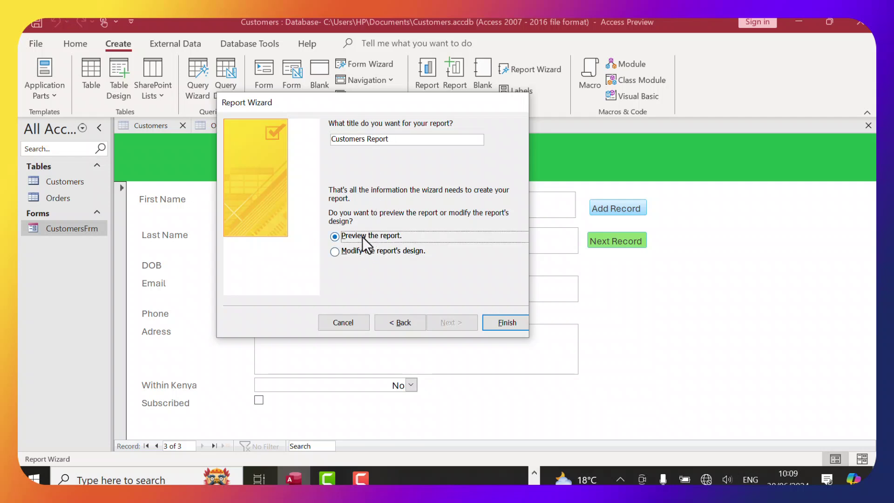
{"action": "left_click", "coordinate": [502, 323]}
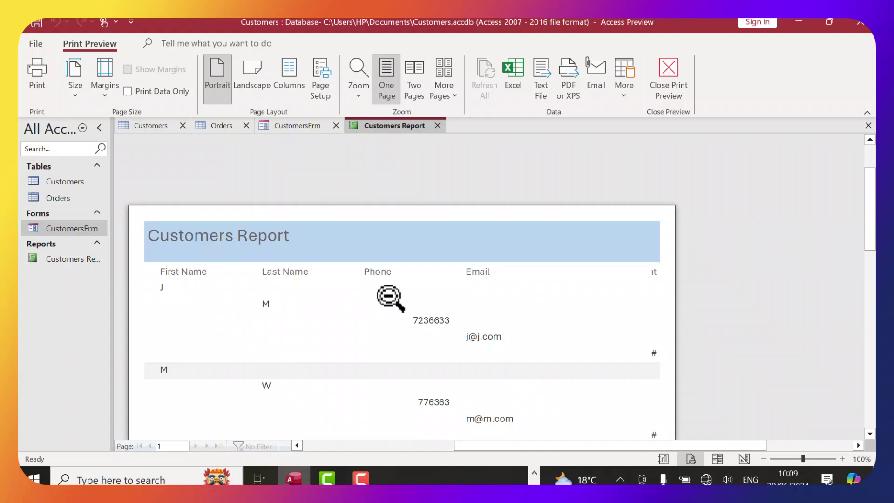
Step: Look over the previewed Customers Report and set its page orientation to landscape
{"action": "scroll", "coordinate": [396, 300], "scroll_direction": "down", "scroll_amount": 2}
{"action": "scroll", "coordinate": [512, 294], "scroll_direction": "down", "scroll_amount": 2}
{"action": "scroll", "coordinate": [279, 286], "scroll_direction": "up", "scroll_amount": 4}
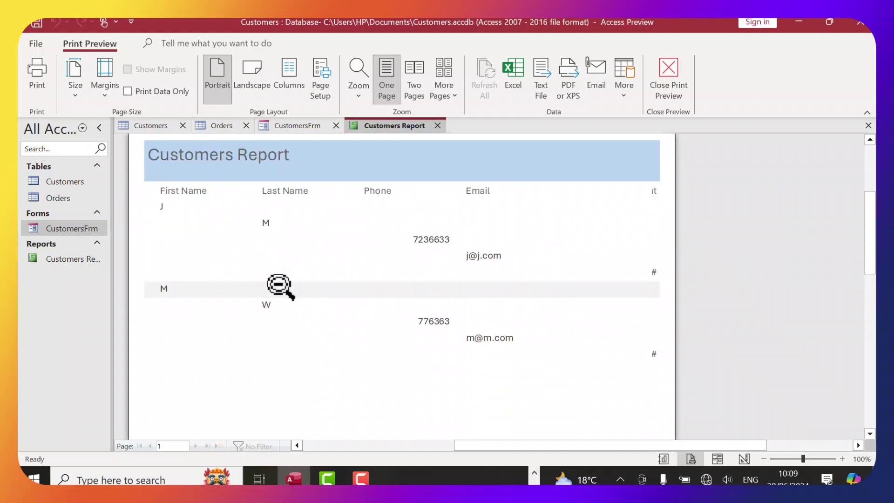
{"action": "scroll", "coordinate": [250, 279], "scroll_direction": "down", "scroll_amount": 5}
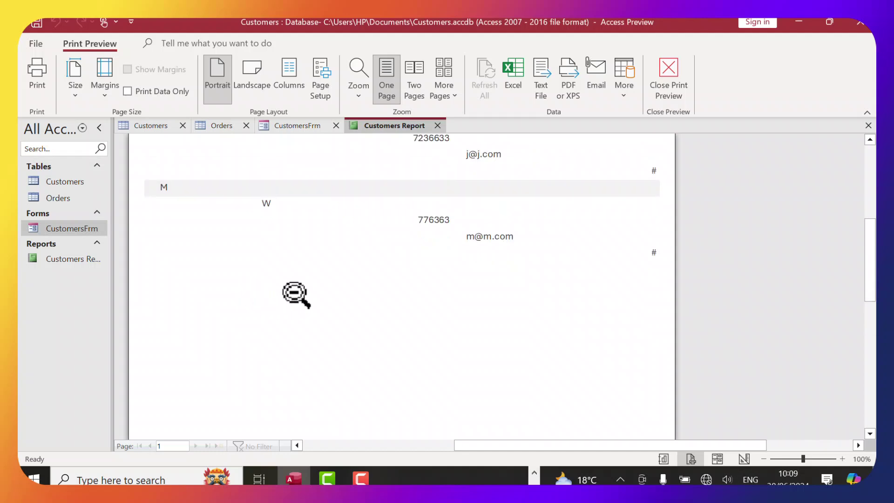
{"action": "left_click", "coordinate": [252, 80]}
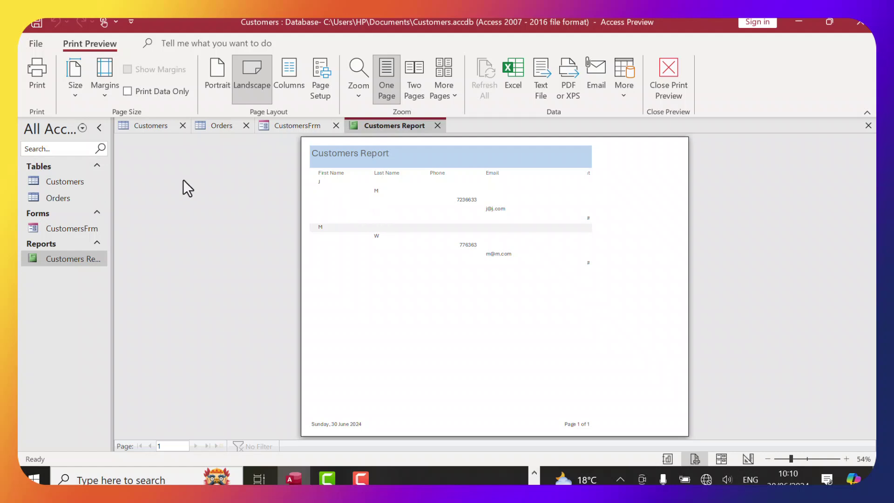
Step: Switch to the Orders datasheet and look over the available sources for importing data from files, databases, online services and other sources
{"action": "key", "text": "ctrl+F6"}
{"action": "left_click", "coordinate": [367, 45]}
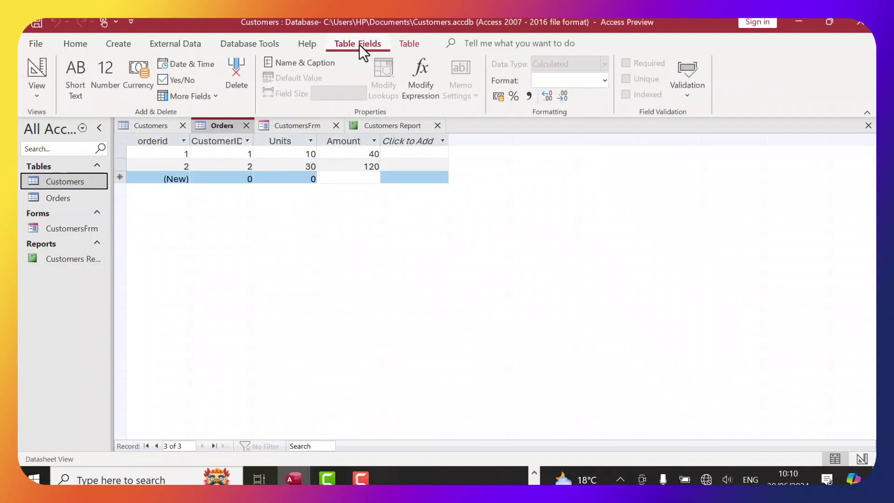
{"action": "left_click", "coordinate": [75, 43]}
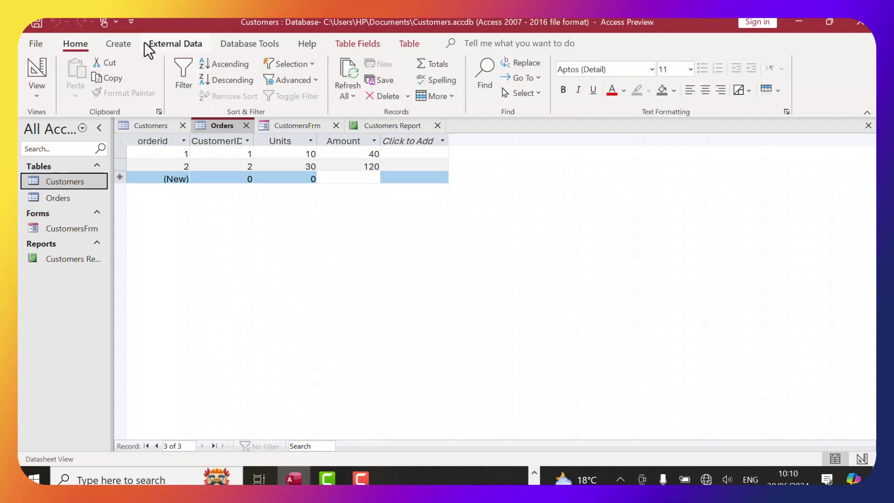
{"action": "left_click", "coordinate": [122, 44]}
{"action": "left_click", "coordinate": [176, 44]}
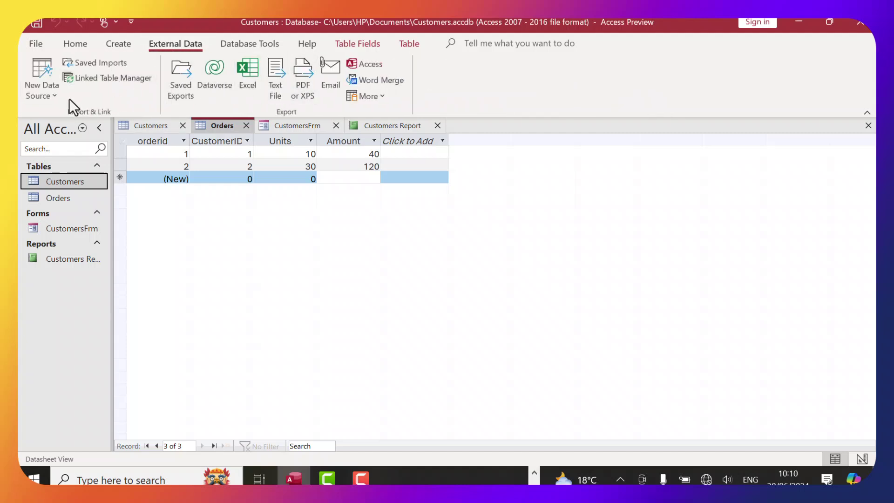
{"action": "left_click", "coordinate": [54, 93]}
{"action": "mouse_move", "coordinate": [96, 119]}
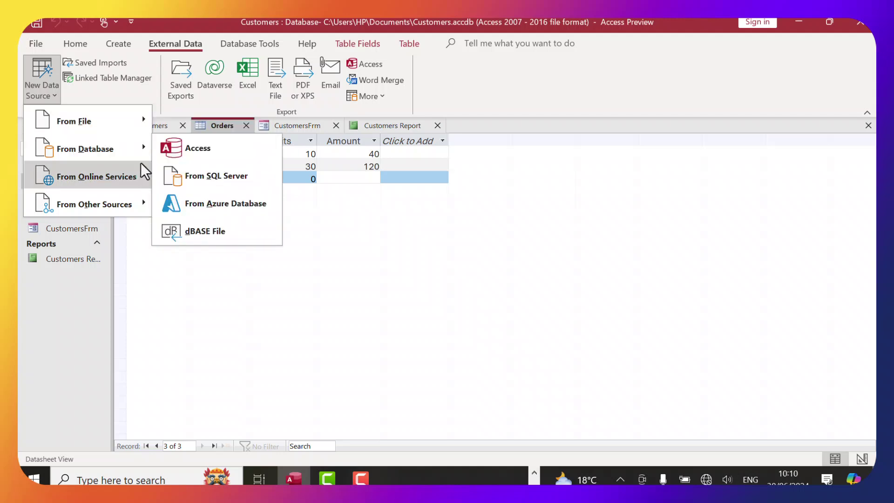
{"action": "mouse_move", "coordinate": [144, 174]}
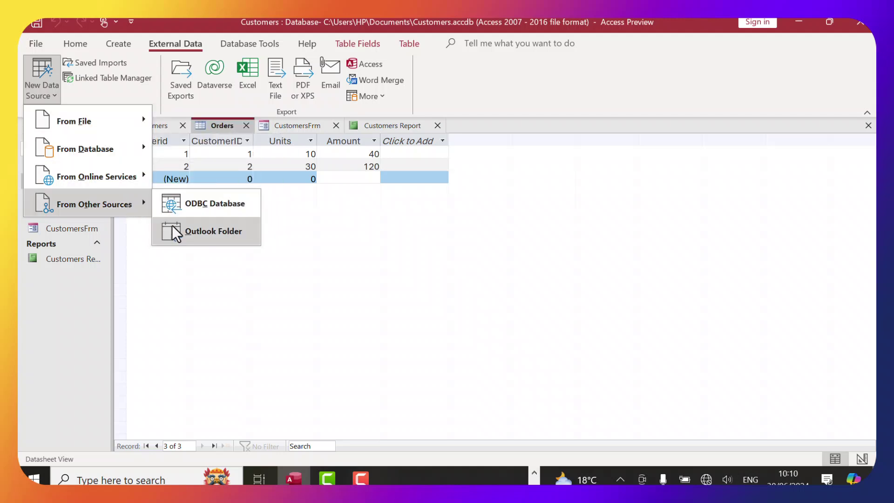
Step: Export the Customers table as an Excel Workbook named Customers.xlsx in the Documents folder, without formatting and layout
{"action": "left_click", "coordinate": [251, 73]}
{"action": "left_click", "coordinate": [244, 79]}
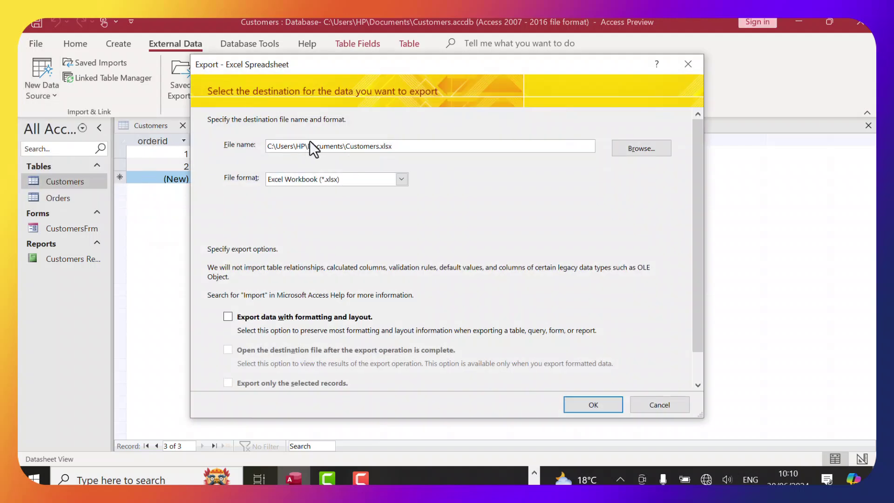
{"action": "left_click", "coordinate": [398, 146]}
{"action": "left_click", "coordinate": [587, 403]}
{"action": "key", "text": "Return"}
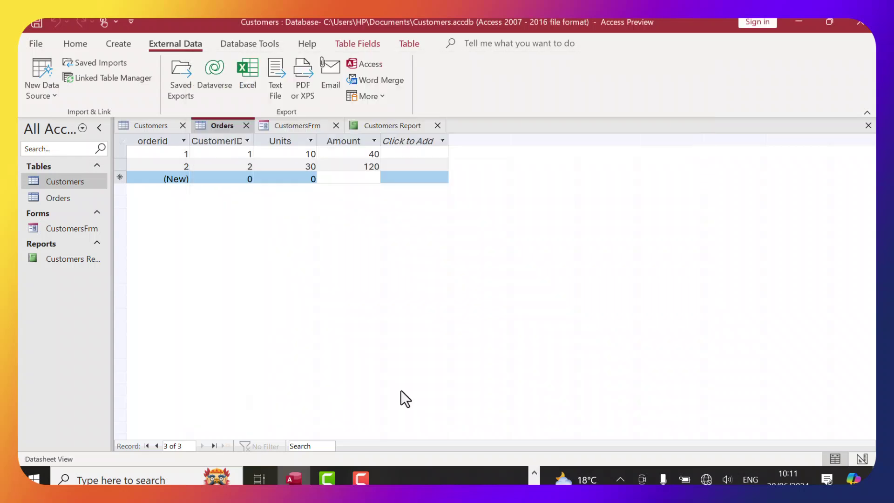
{"action": "left_click", "coordinate": [225, 185]}
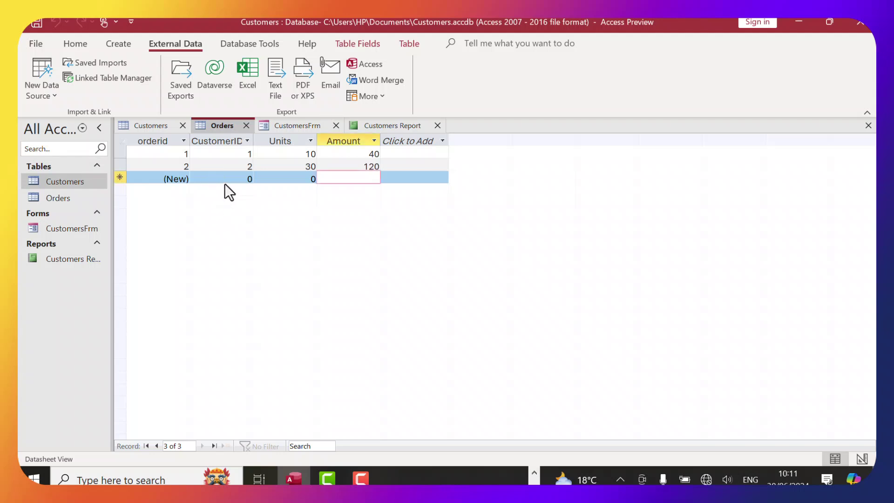